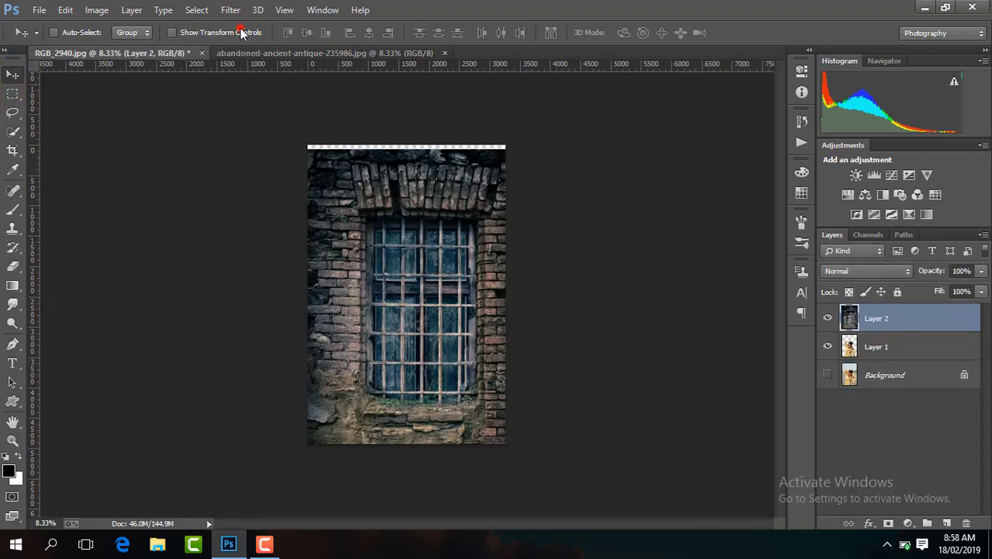
Stack Layer 1 above Layer 2 with transform controls shown, and shift the brick-wall Layer 2 up and left to fill the canvas.
left_click(240, 33)
left_click_drag(887, 346, 888, 312)
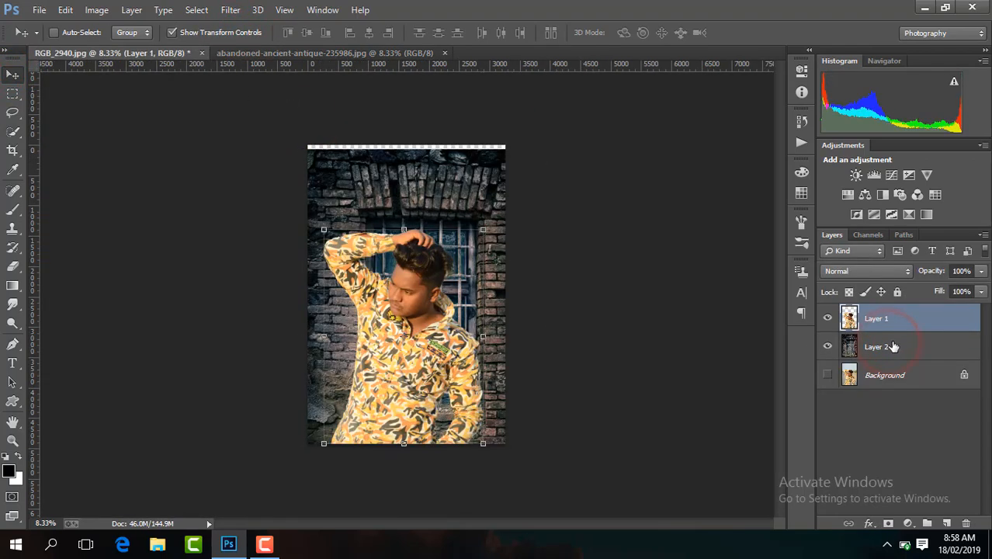
left_click(887, 346)
mouse_move(505, 245)
left_mouse_down()
mouse_move(486, 226)
mouse_move(487, 236)
left_mouse_up()
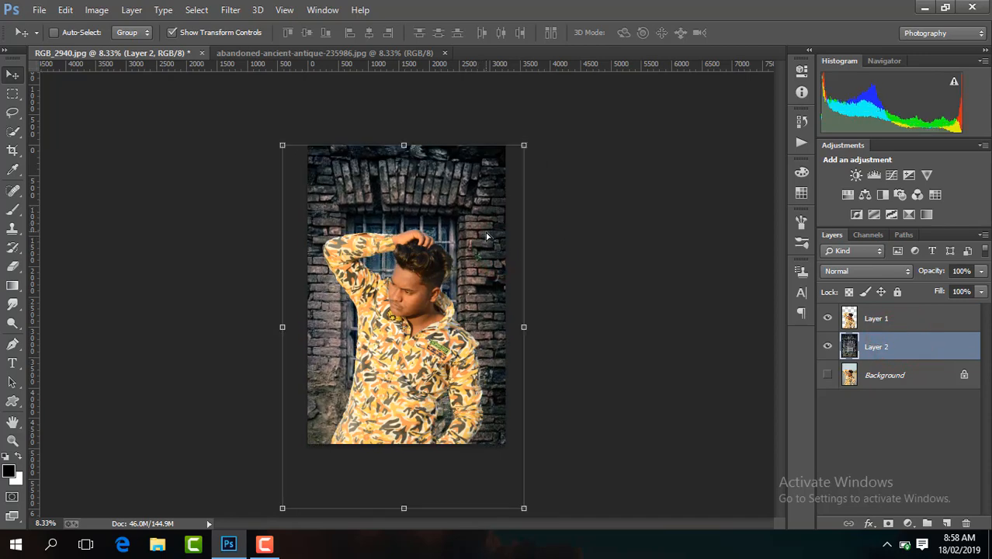
mouse_move(487, 405)
left_mouse_down()
mouse_move(484, 365)
mouse_move(487, 390)
left_mouse_up()
left_click(881, 292)
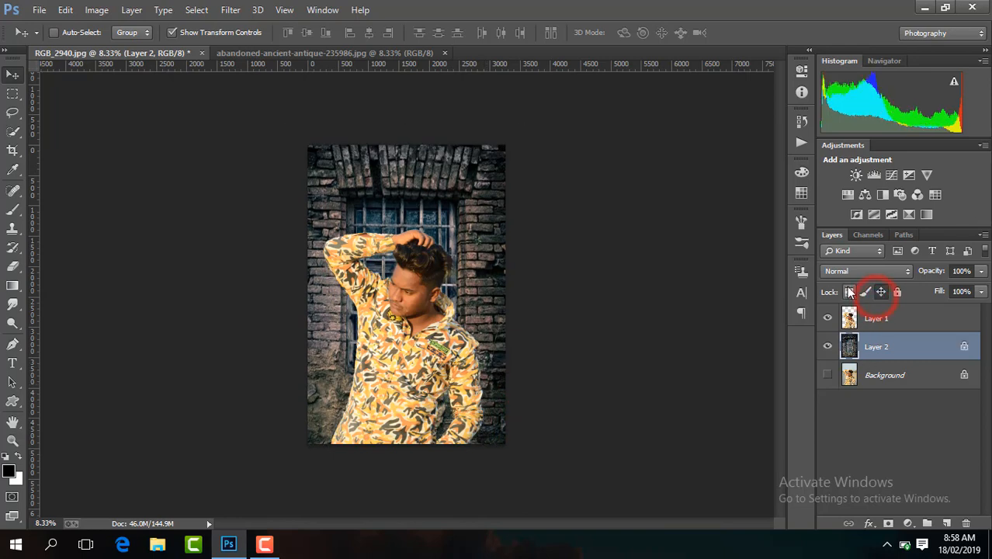
left_click(964, 346)
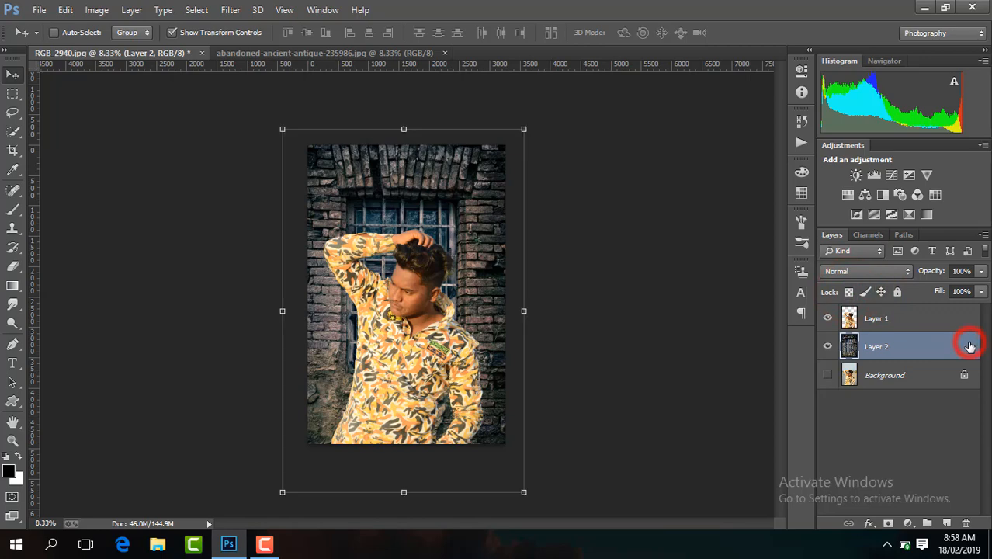
Apply a Shadows/Highlights adjustment to Layer 1 with Shadows at 35% and Highlights at 0%.
left_click(895, 318)
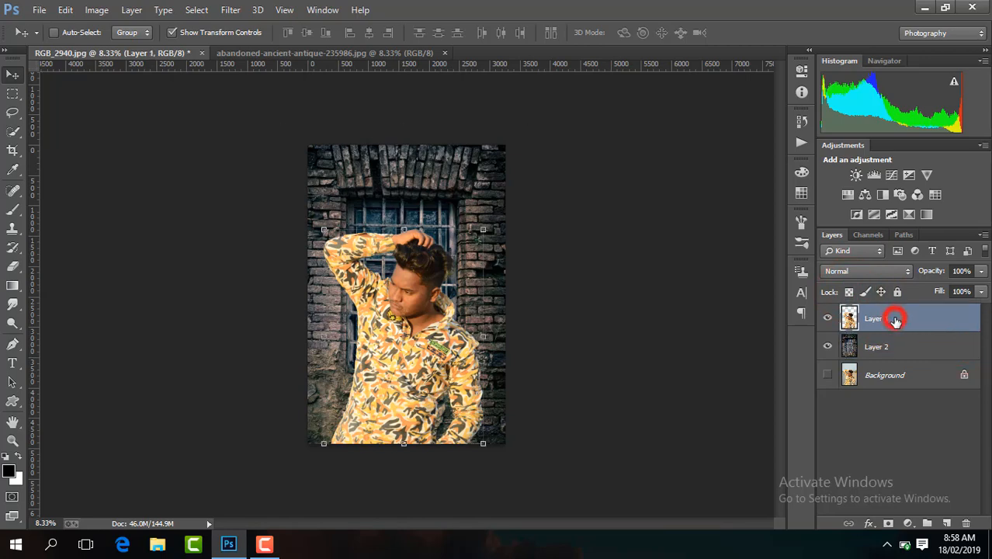
left_click(93, 10)
mouse_move(118, 47)
left_click(375, 284)
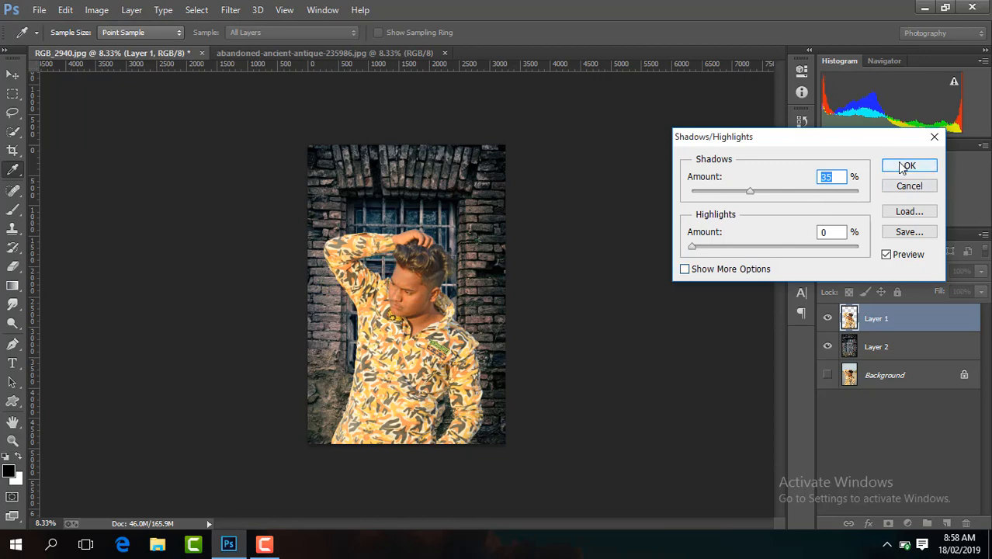
left_click(906, 166)
key("v")
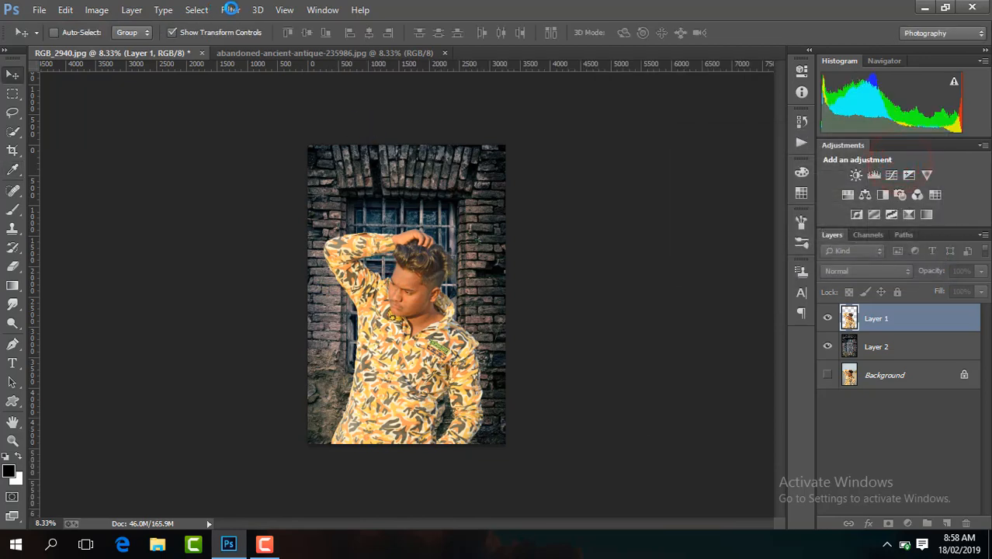
Start the Camera Raw Filter on Layer 1, setting Highlights to -63 and the Yellows and Greens saturation to -100.
left_click(229, 9)
left_click(287, 97)
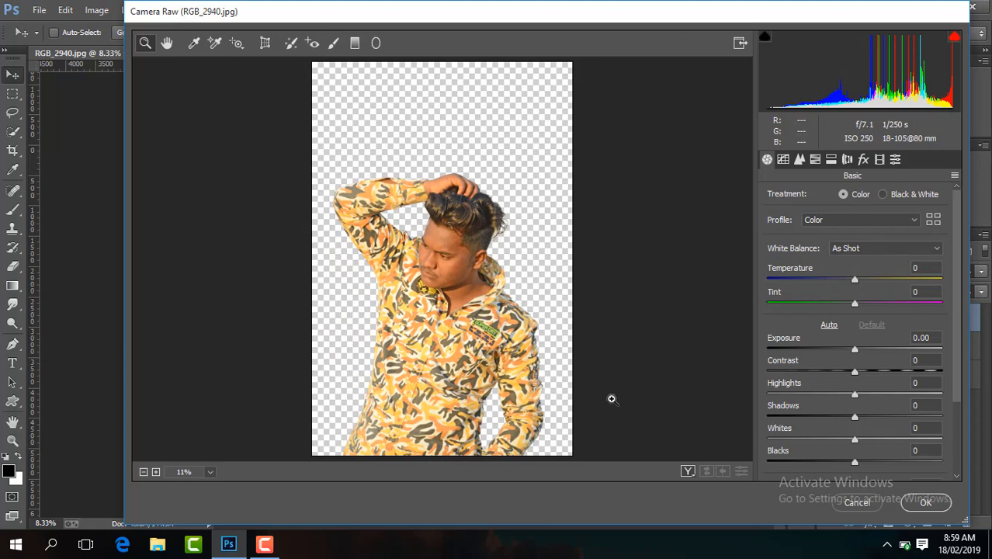
left_click_drag(838, 396, 837, 396)
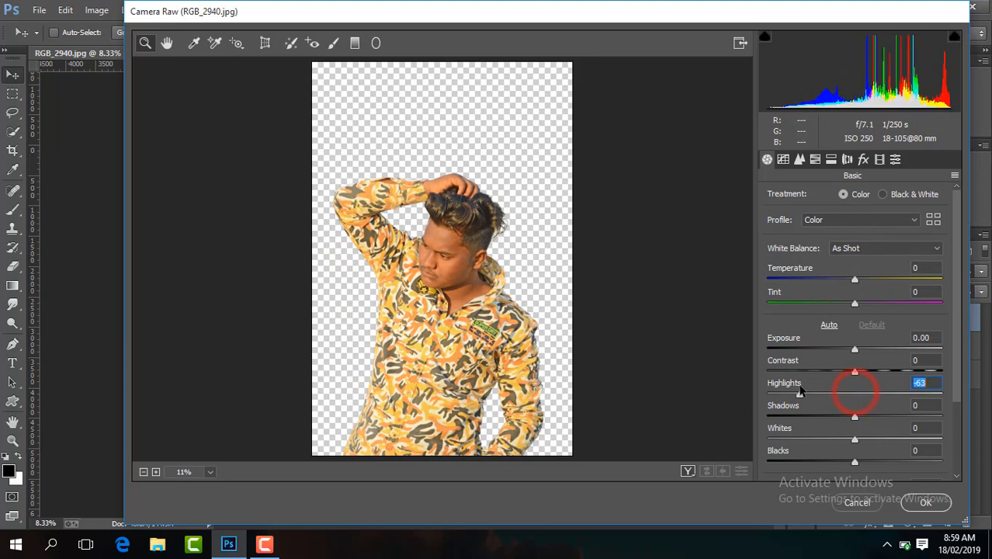
left_click(814, 159)
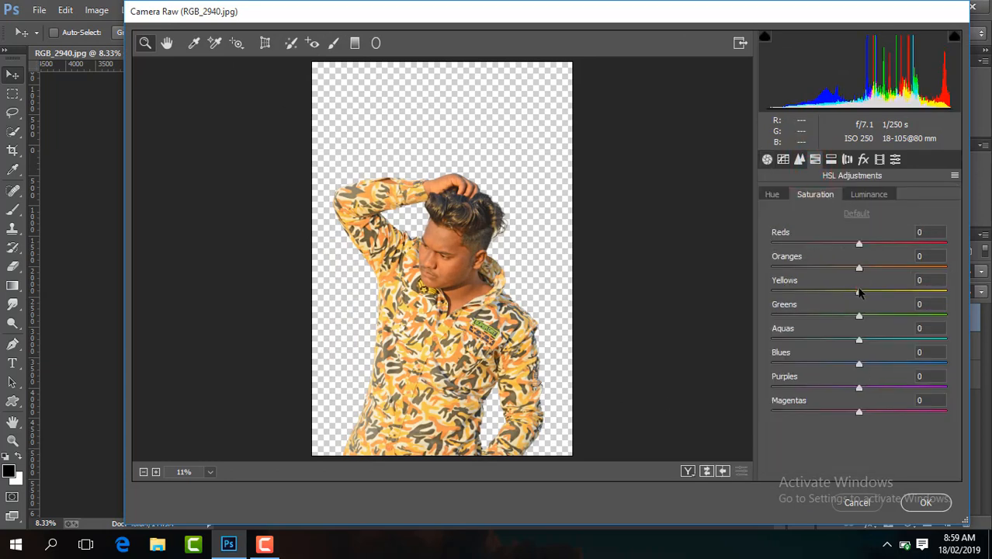
left_click_drag(860, 292, 773, 292)
left_click_drag(860, 316, 773, 316)
Set the basic tone values to Contrast +31, Shadows +40, Blacks -29 and Exposure +0.15.
left_click(767, 159)
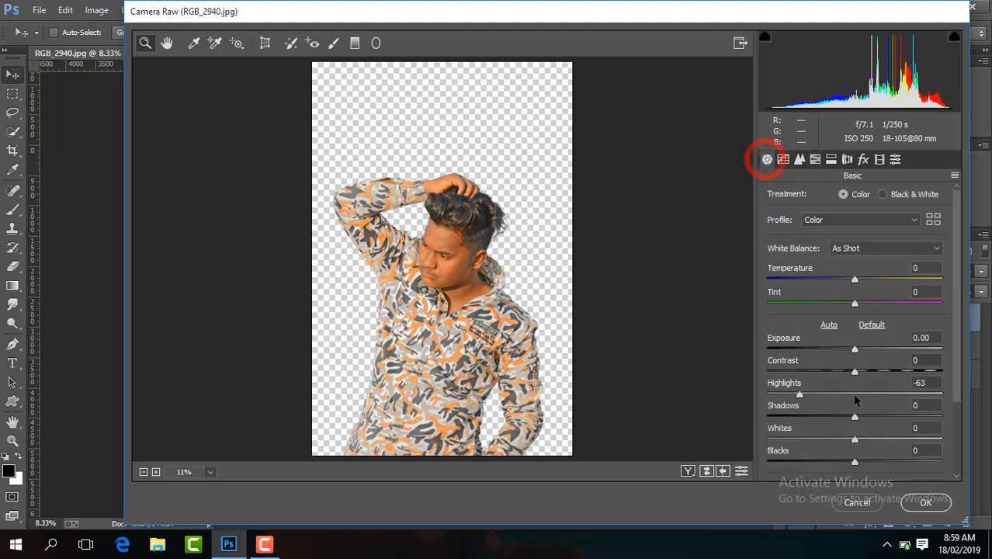
left_click_drag(854, 372, 881, 373)
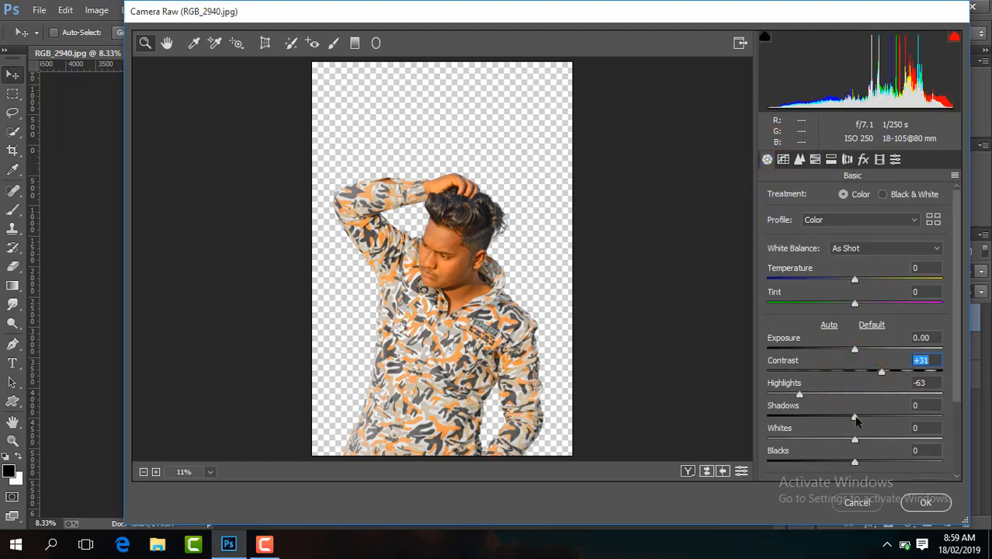
left_click_drag(855, 417, 887, 419)
left_click_drag(857, 464, 829, 463)
left_click_drag(855, 351, 867, 358)
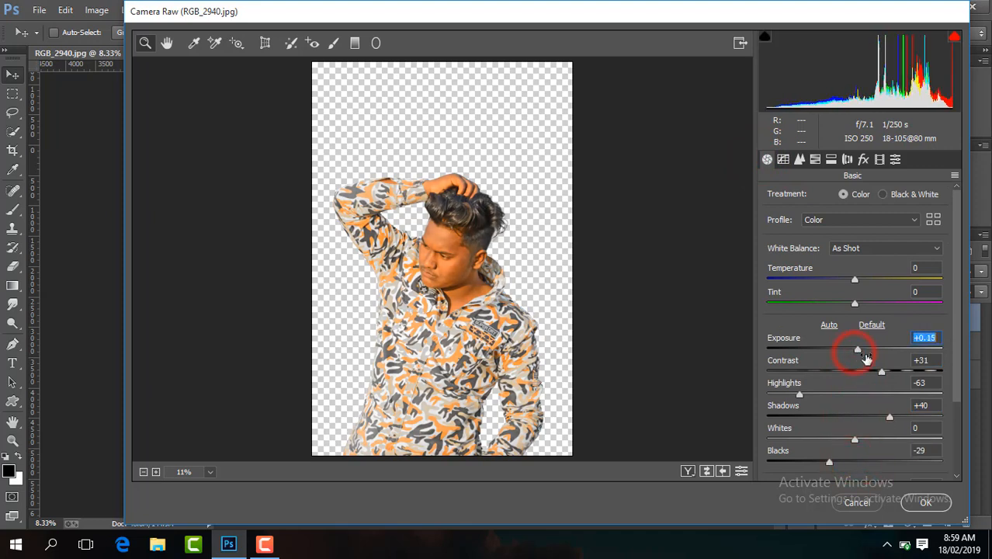
Lower Highlights to -100 and raise Clarity to +24 and Vibrance to +21.
scroll(954, 357, "down", 3)
left_click_drag(800, 312, 732, 315)
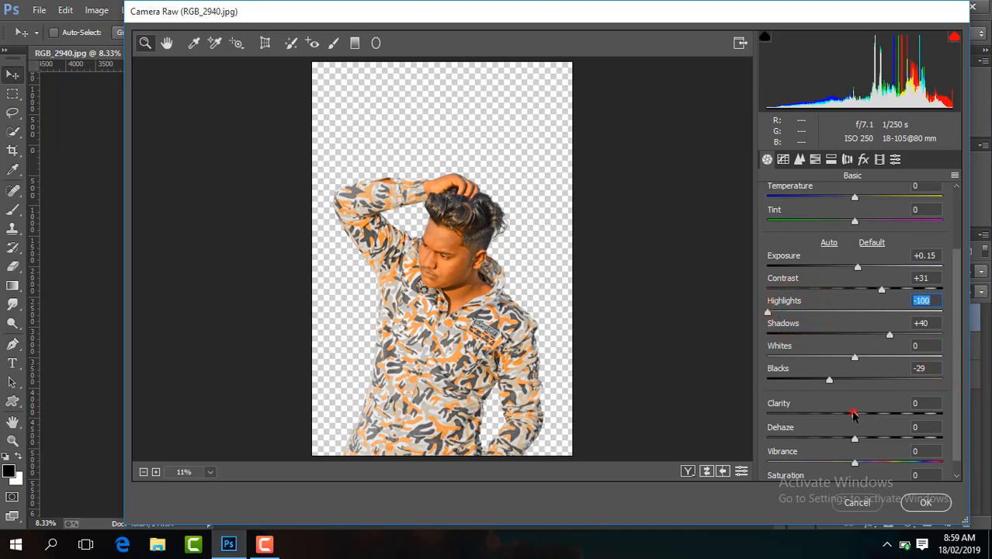
left_click_drag(853, 414, 874, 417)
left_click_drag(860, 463, 870, 462)
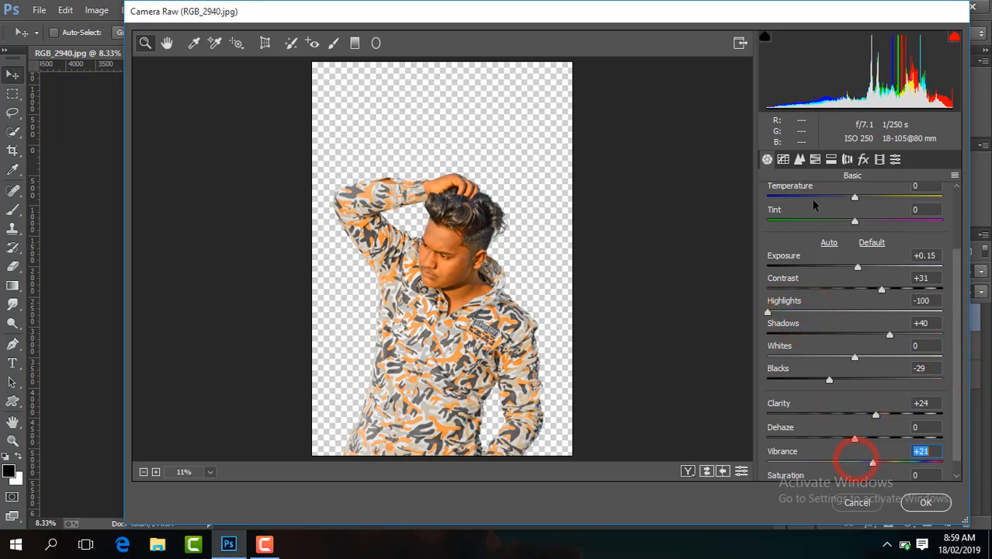
Reduce the Oranges saturation to -13 and raise the Oranges luminance to brighten the skin.
left_click(815, 159)
left_click_drag(859, 270, 849, 271)
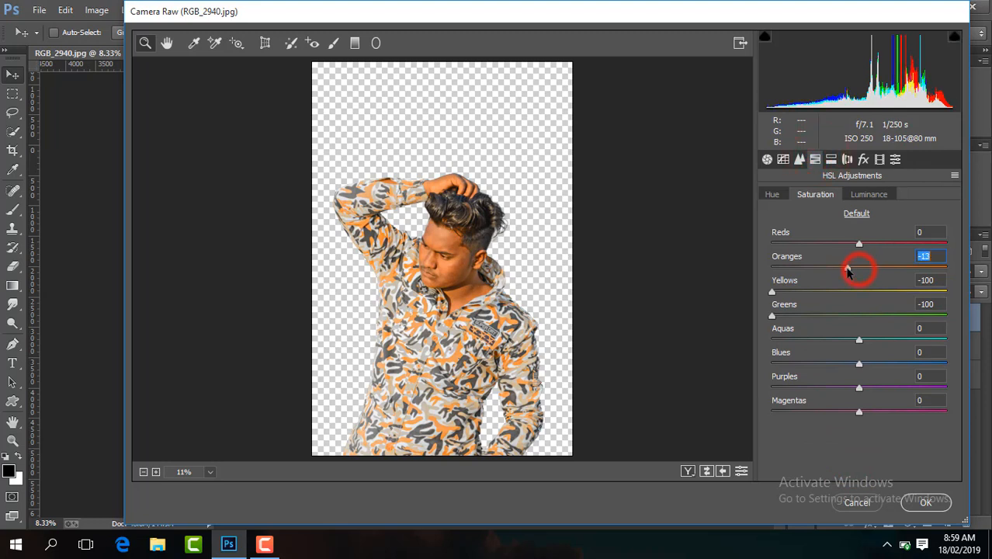
left_click(862, 196)
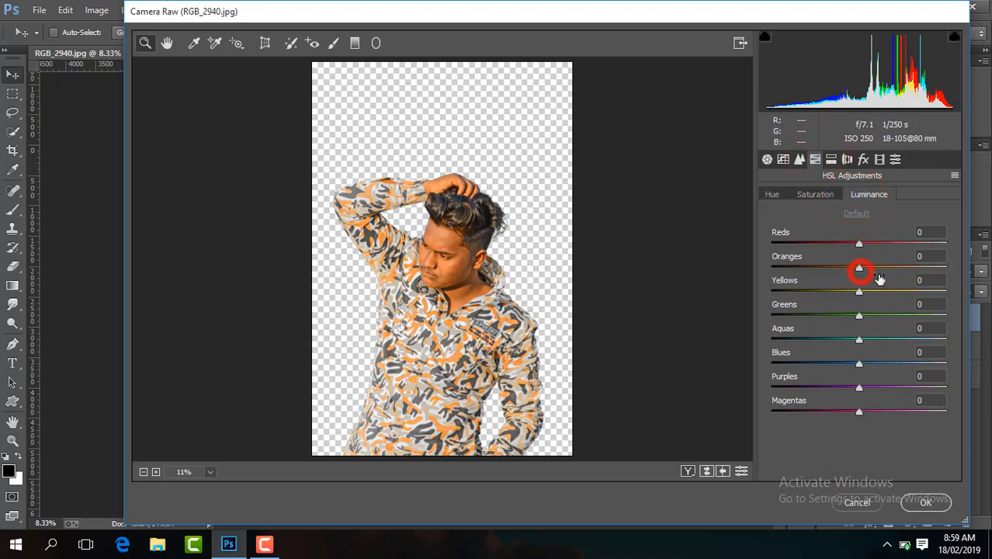
left_click_drag(859, 268, 886, 272)
left_click(816, 194)
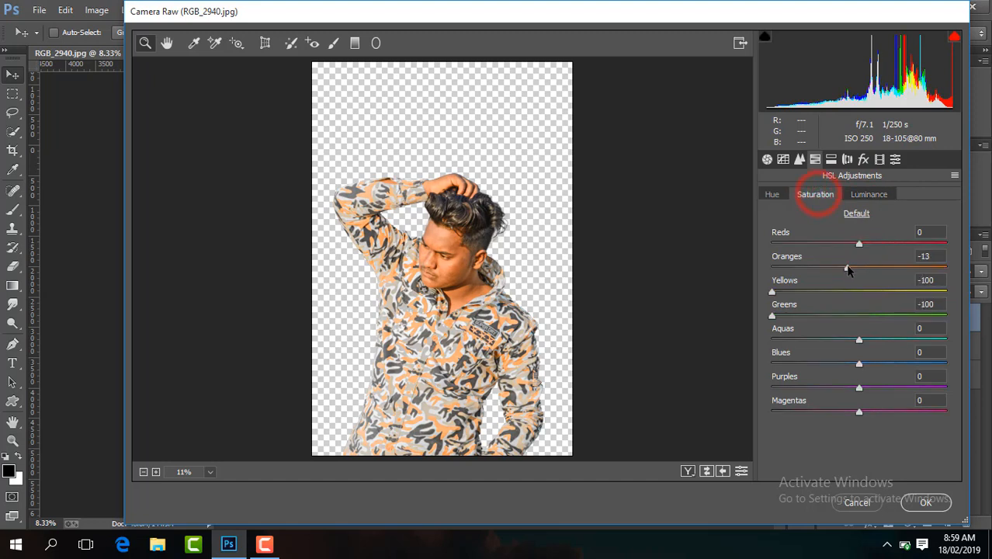
Set the sharpening amount to 64 and luminance noise reduction to 37, and apply the Camera Raw Filter.
left_click(800, 159)
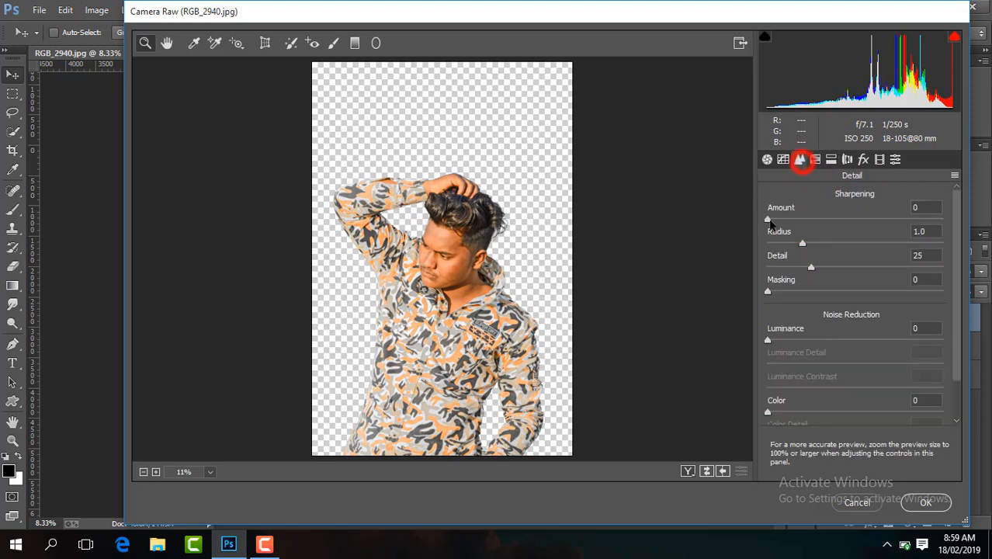
left_click_drag(769, 220, 842, 220)
left_click_drag(768, 340, 832, 339)
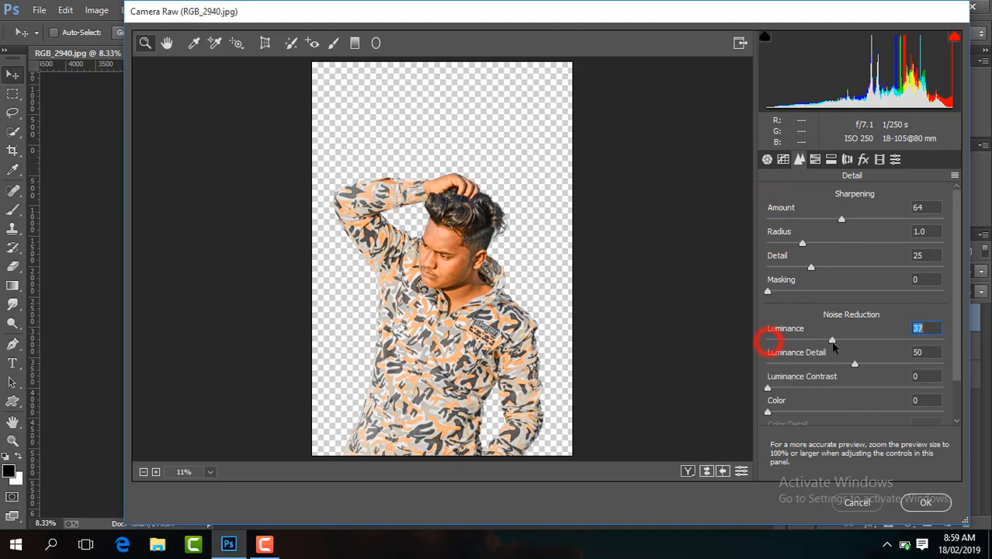
left_click(917, 502)
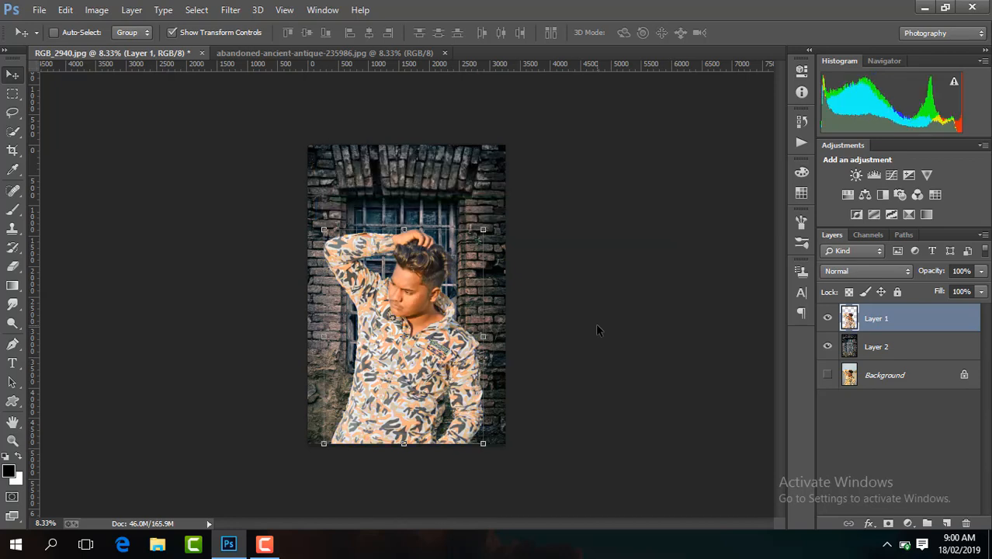
Darken the lower part of the photo with black-to-transparent linear gradients at 80% opacity, drawn upward from the bottom edge on a new layer.
left_click(949, 521)
left_click(12, 285)
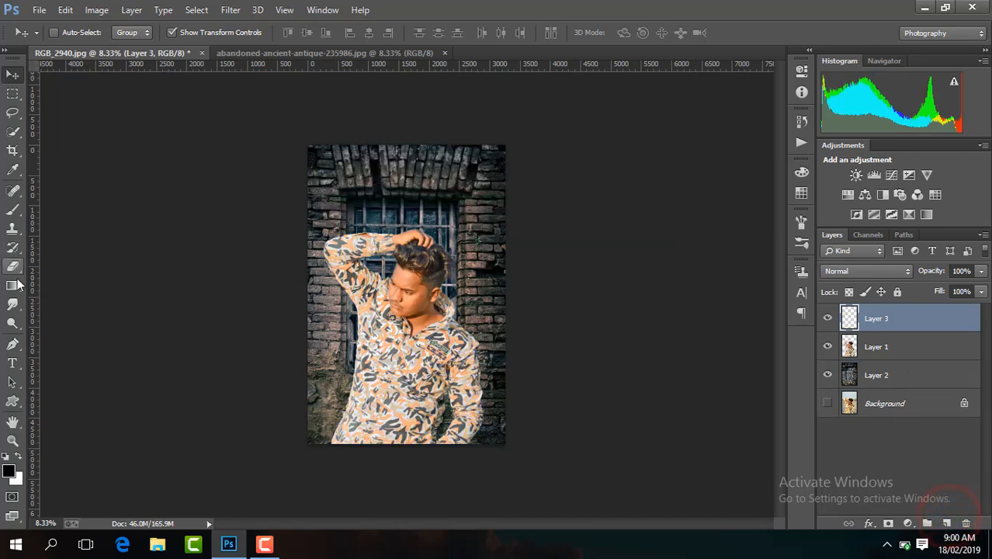
key("ctrl+plus")
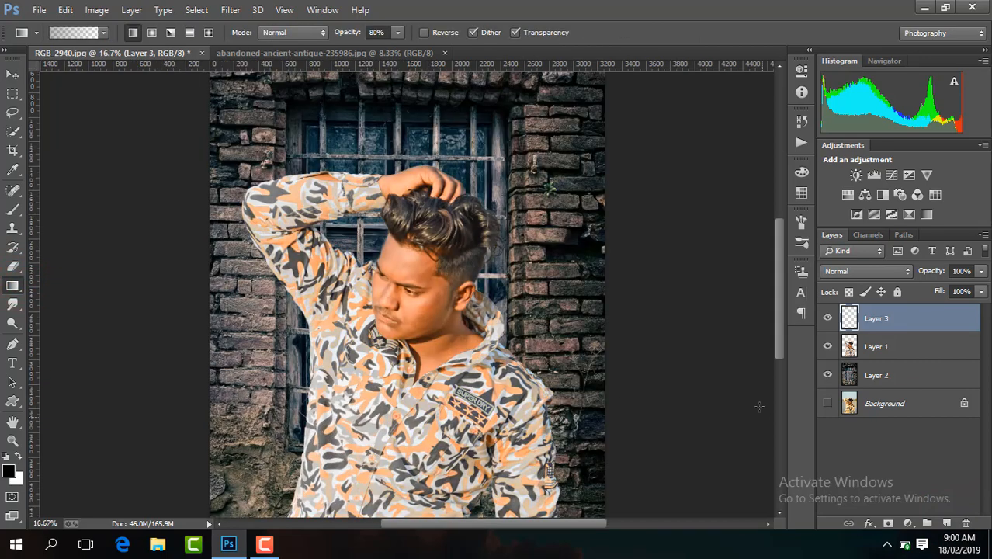
left_click_drag(779, 341, 779, 399)
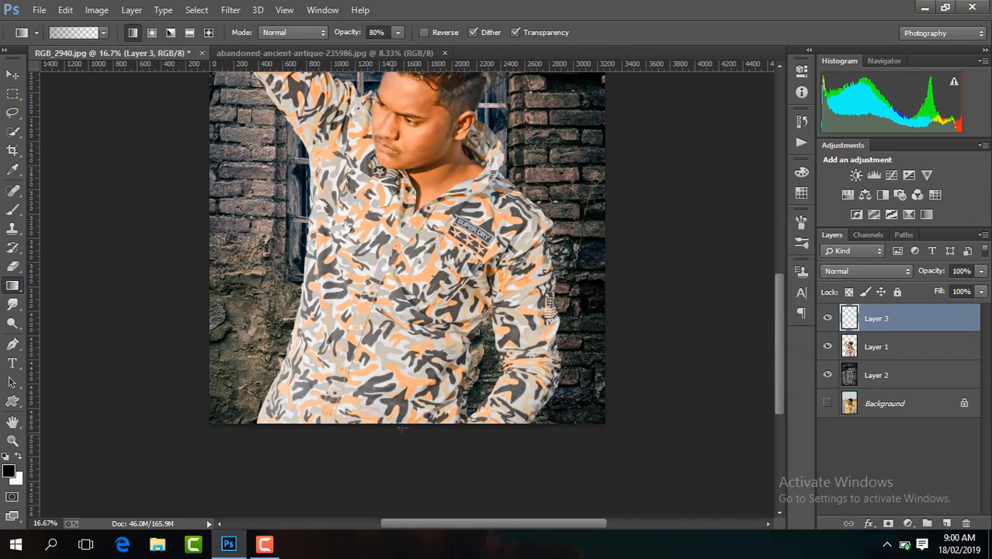
left_click_drag(404, 423, 405, 302)
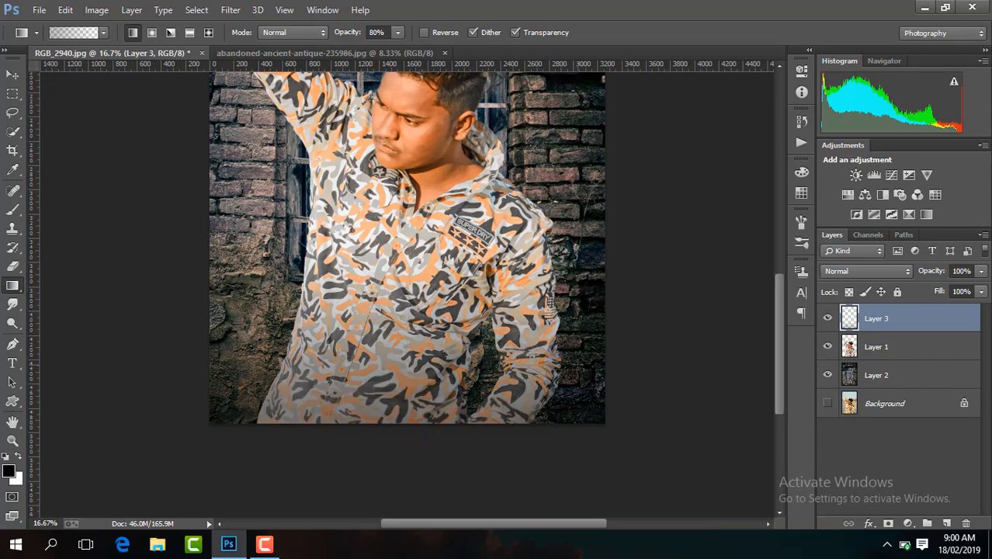
left_click_drag(401, 425, 406, 249)
key("ctrl+minus")
key("ctrl+minus")
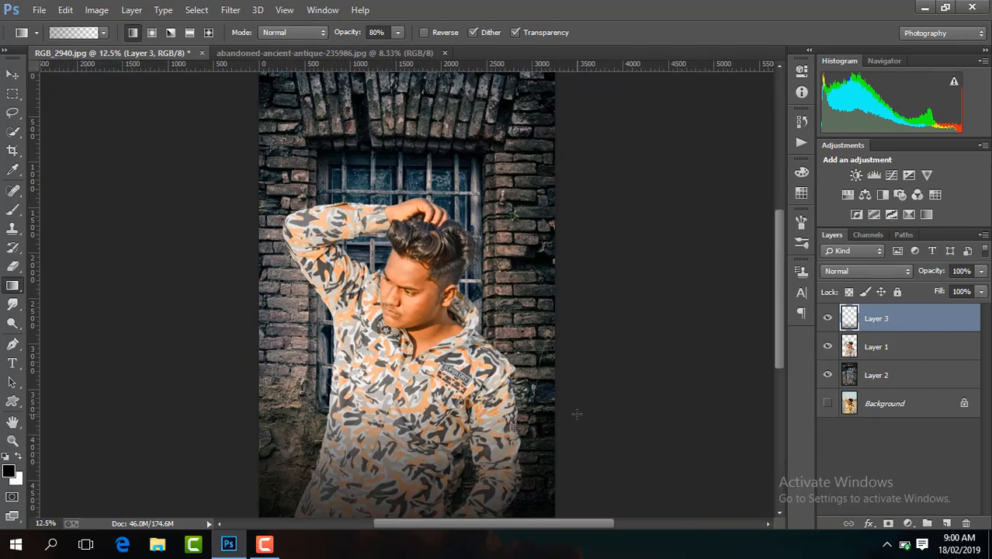
Start another Camera Raw Filter on Layer 1 with Temperature -6, Contrast +23, Shadows +19 and Blacks -24.
left_click(905, 352)
left_click(230, 9)
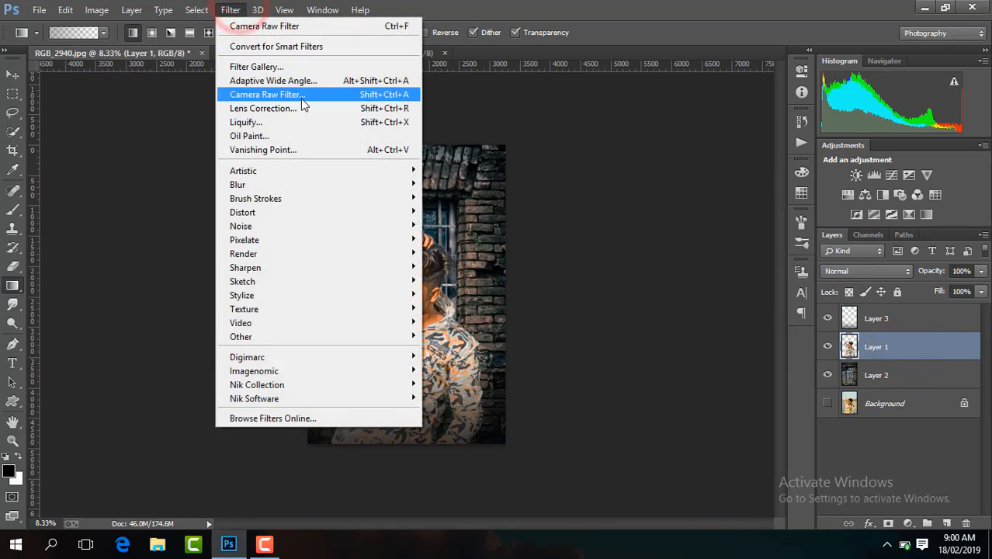
left_click(302, 99)
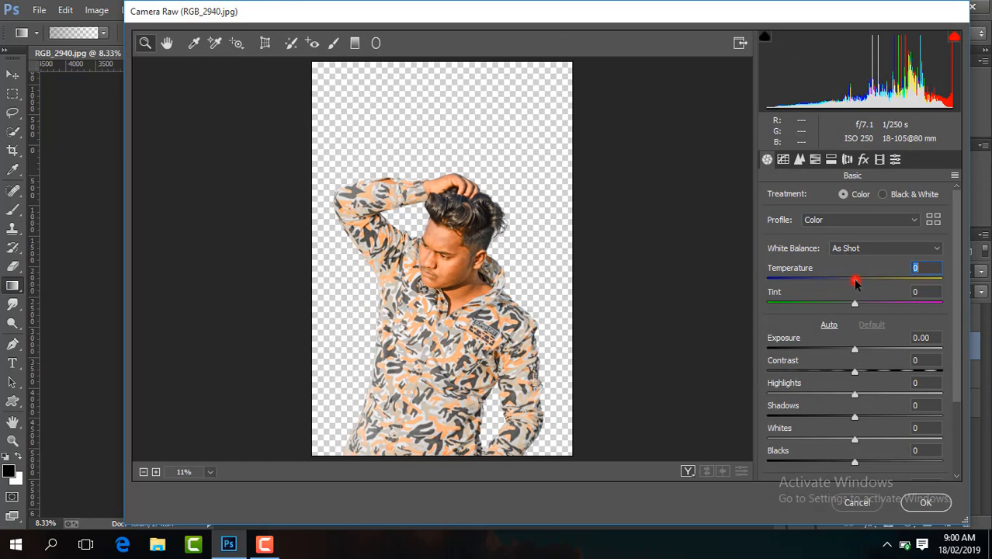
left_click_drag(855, 283, 851, 281)
left_click_drag(856, 372, 875, 372)
left_click_drag(854, 417, 872, 420)
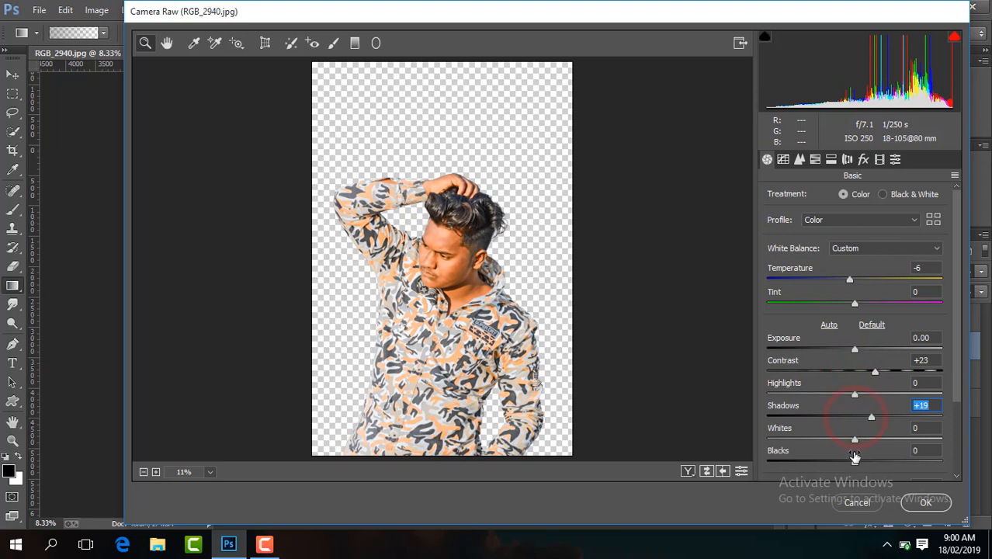
left_click_drag(854, 463, 832, 461)
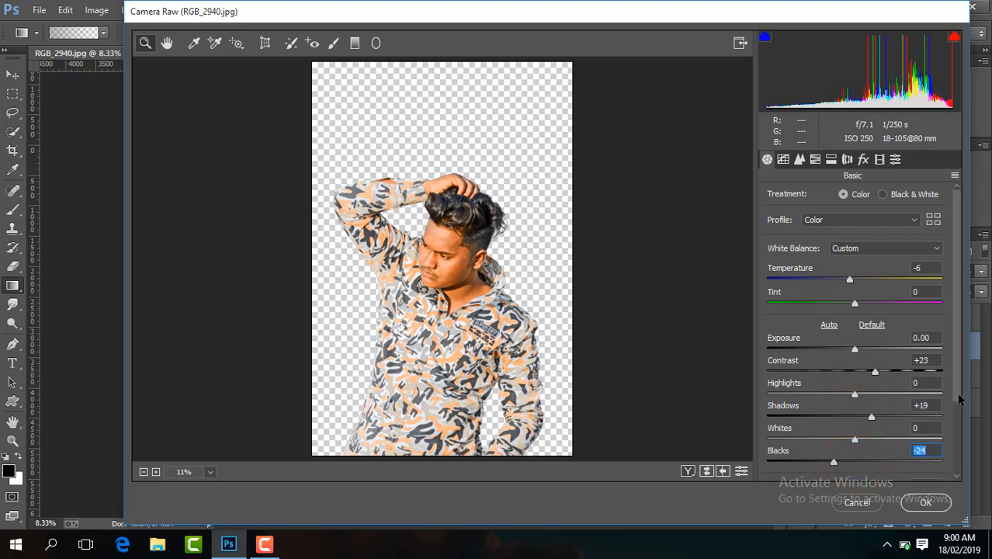
Raise Clarity to +20 and Vibrance to +25 for the man's layer.
left_click_drag(959, 395, 958, 446)
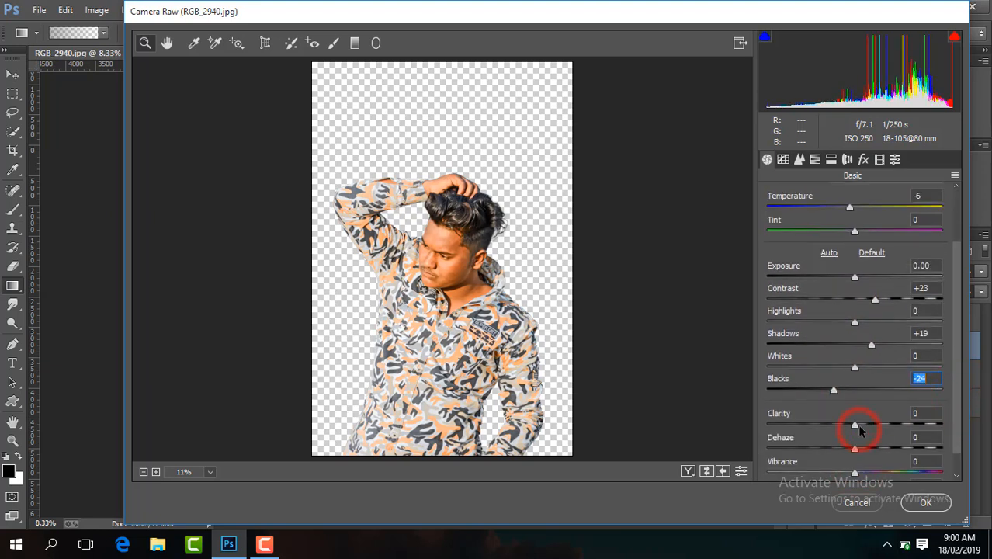
left_click_drag(855, 425, 871, 427)
left_click(856, 473)
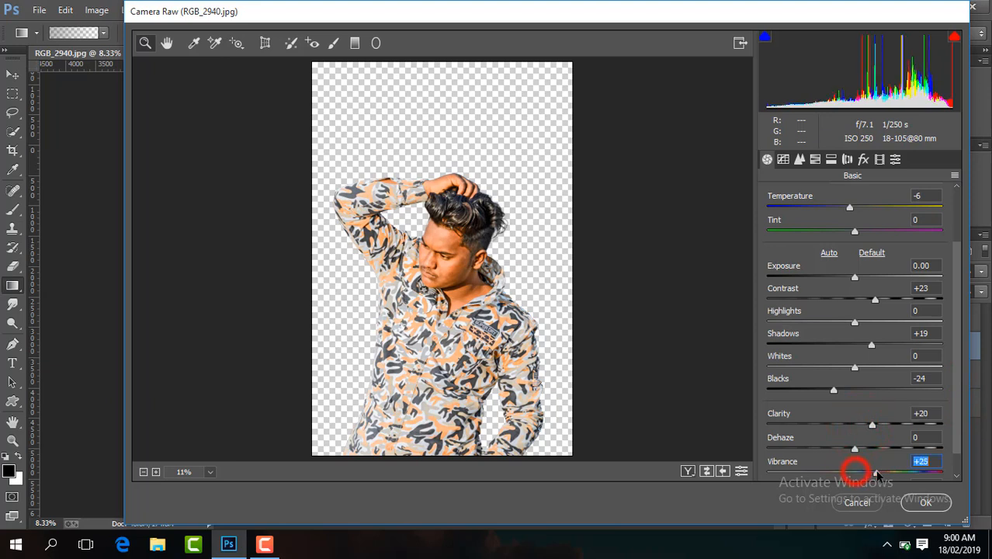
Set the Yellows and Greens saturation to -100 and the Blues hue to -31.
left_click(817, 159)
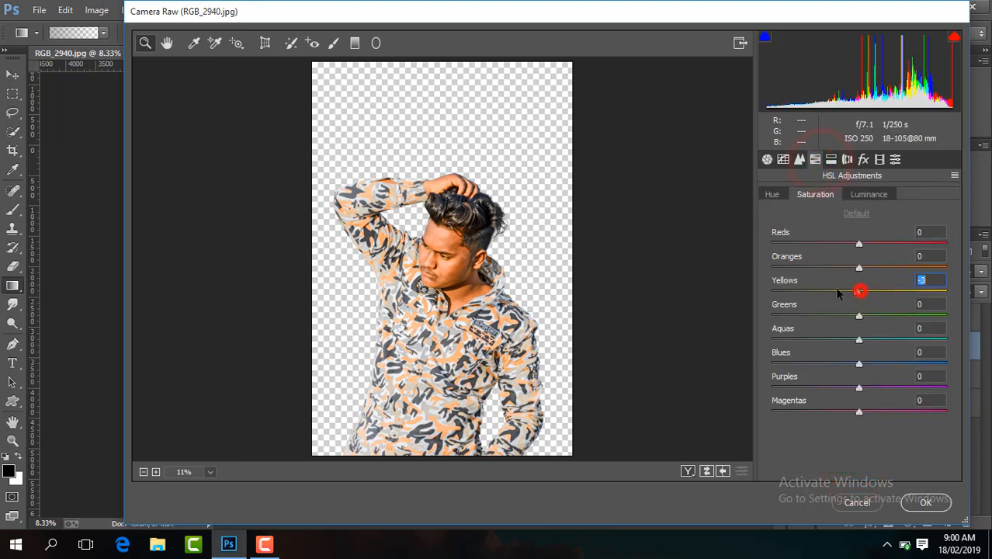
left_click_drag(837, 291, 772, 291)
left_click_drag(860, 317, 754, 318)
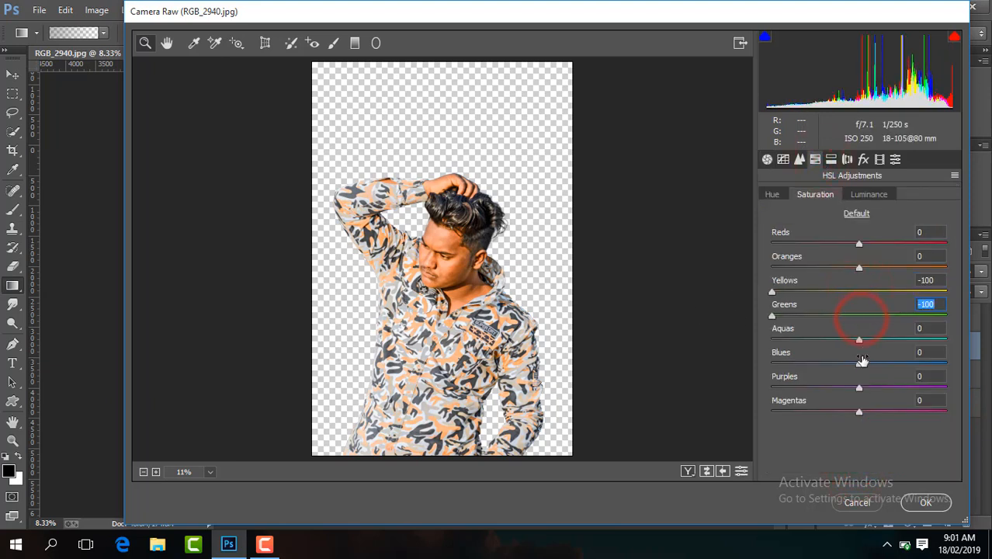
left_click_drag(859, 363, 833, 363)
left_click(773, 194)
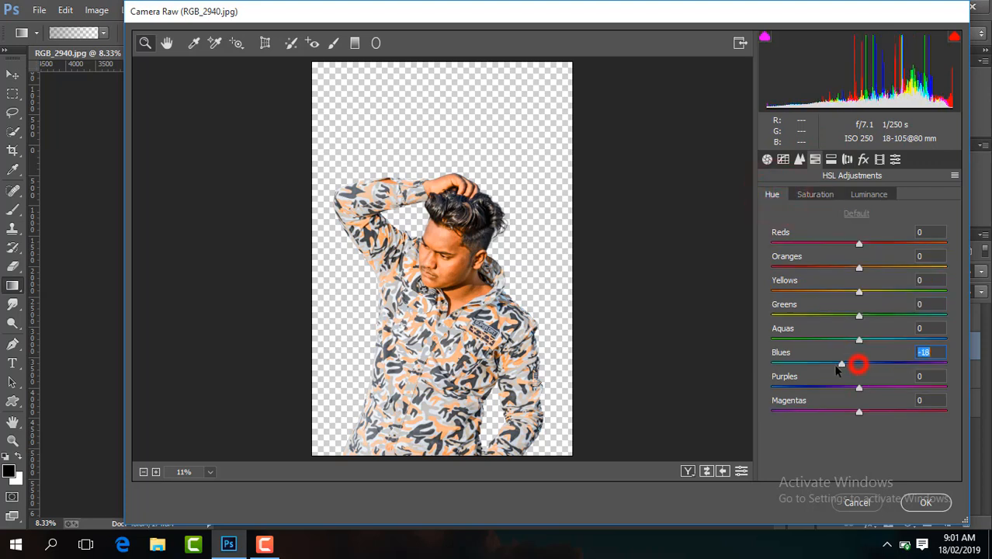
Set the saturation of Oranges to -6 and Blues to +52, and raise the luminance of Oranges to +10.
left_click(829, 195)
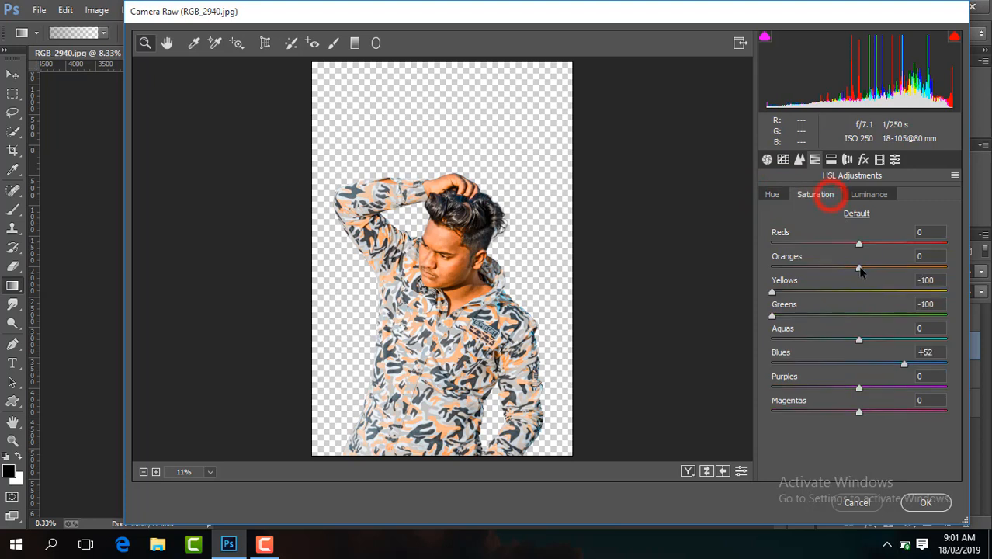
left_click(863, 195)
left_click_drag(859, 267, 871, 269)
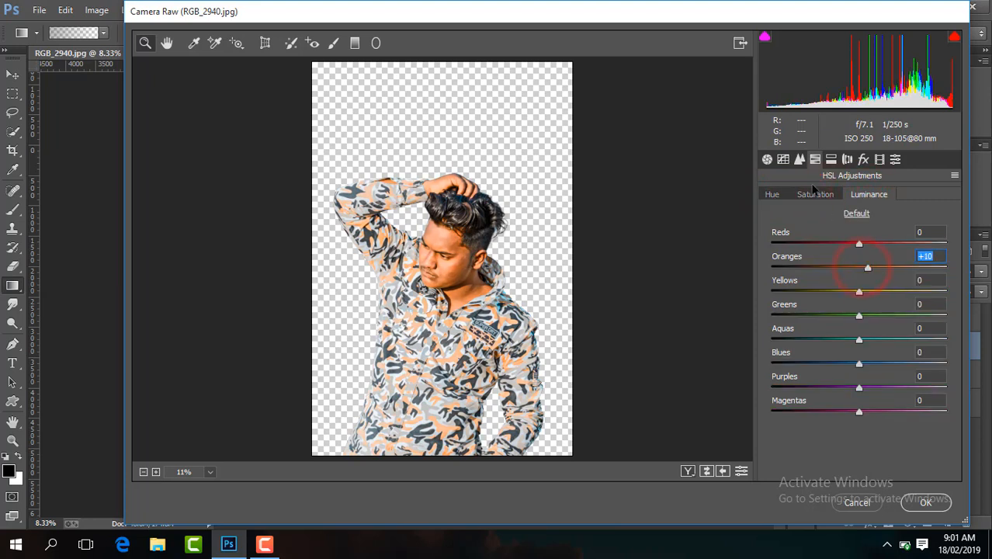
Set the sharpening Amount to 44 and the noise reduction Luminance to 33, and apply the Camera Raw filter.
left_click(800, 159)
left_click_drag(767, 220, 819, 220)
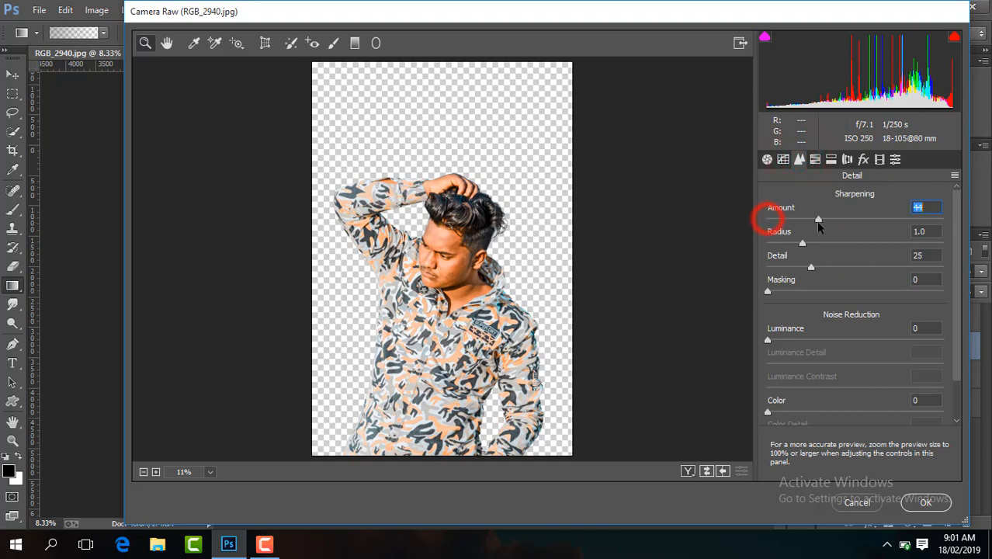
left_click_drag(767, 340, 769, 334)
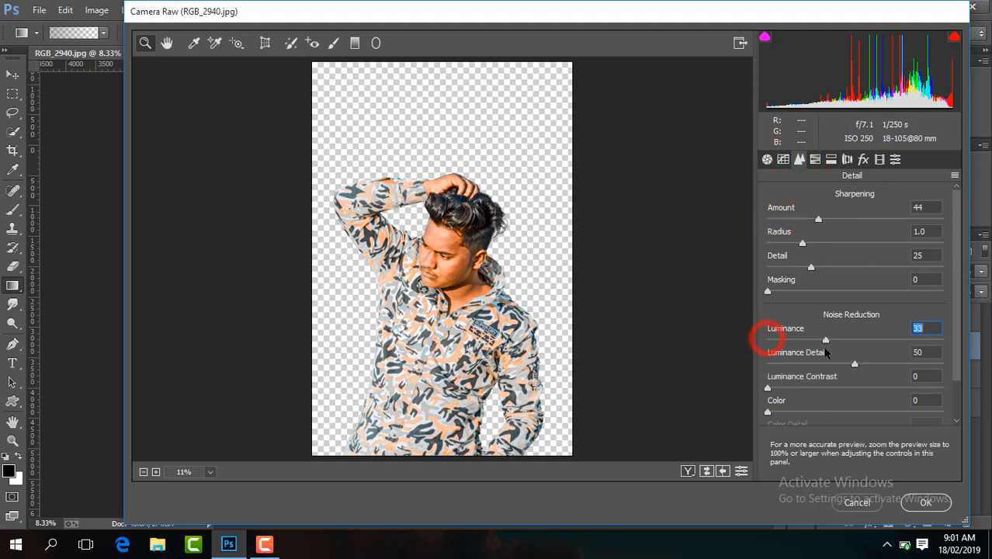
left_click(926, 503)
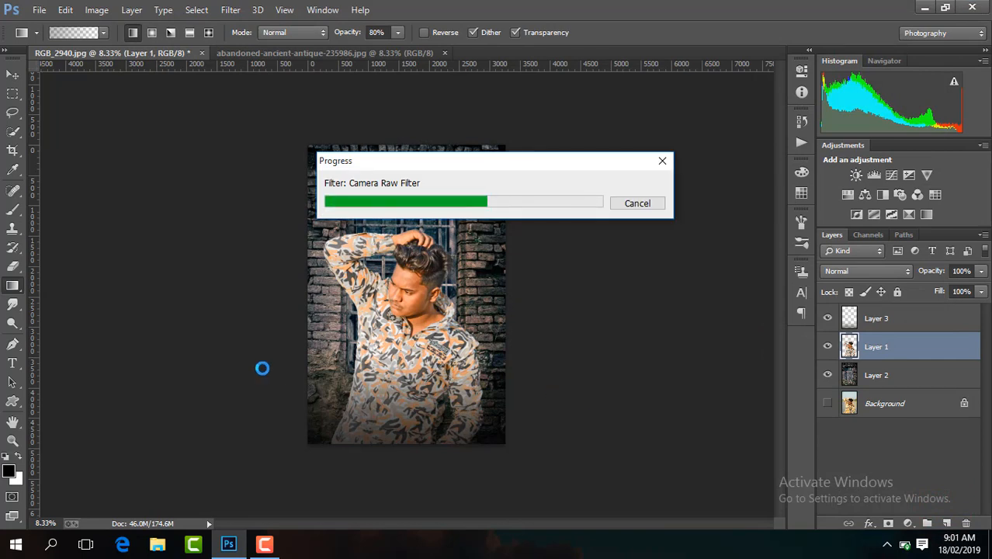
Enlarge the brick-wall background on Layer 2 to about 111% and reposition it behind the man.
left_click(885, 380)
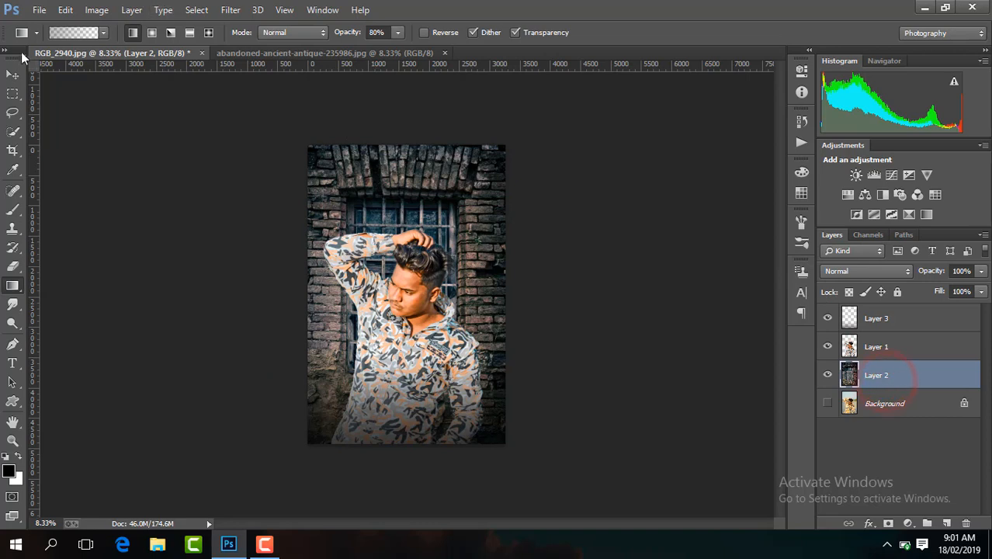
left_click(12, 75)
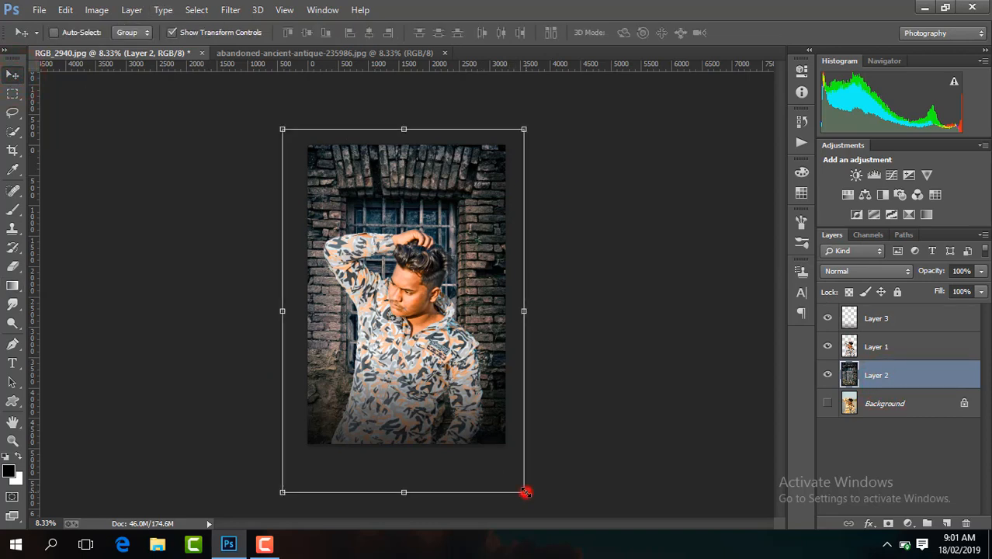
left_click_drag(522, 491, 562, 527)
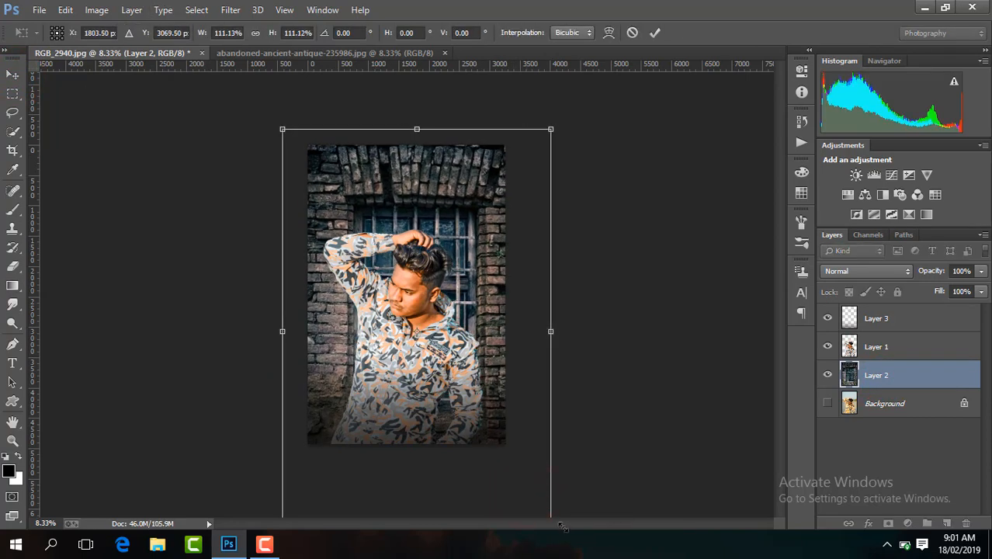
double_click(507, 372)
left_click_drag(507, 373, 504, 357)
Crop the image to the existing canvas bounds, deleting the background pixels that extend beyond them.
left_click(12, 150)
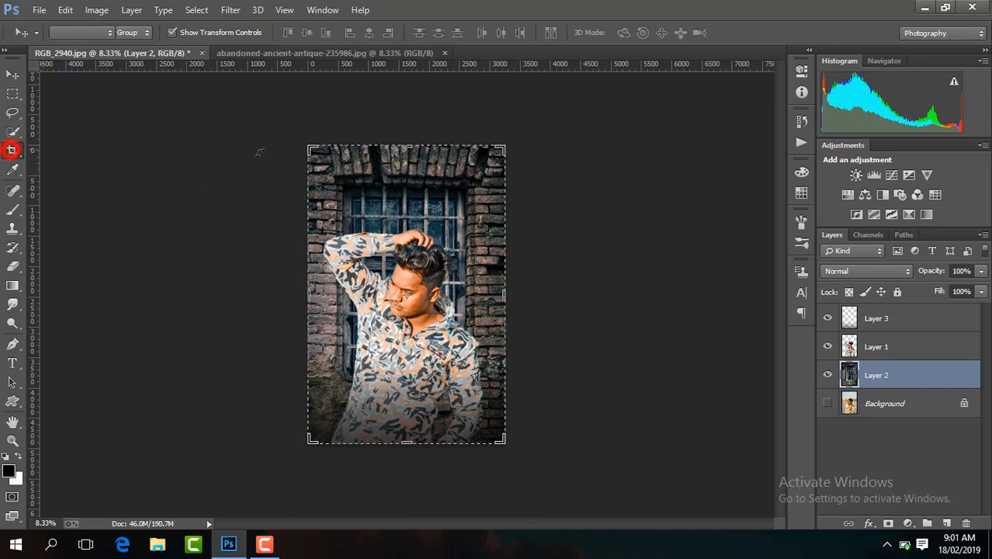
left_click(383, 155)
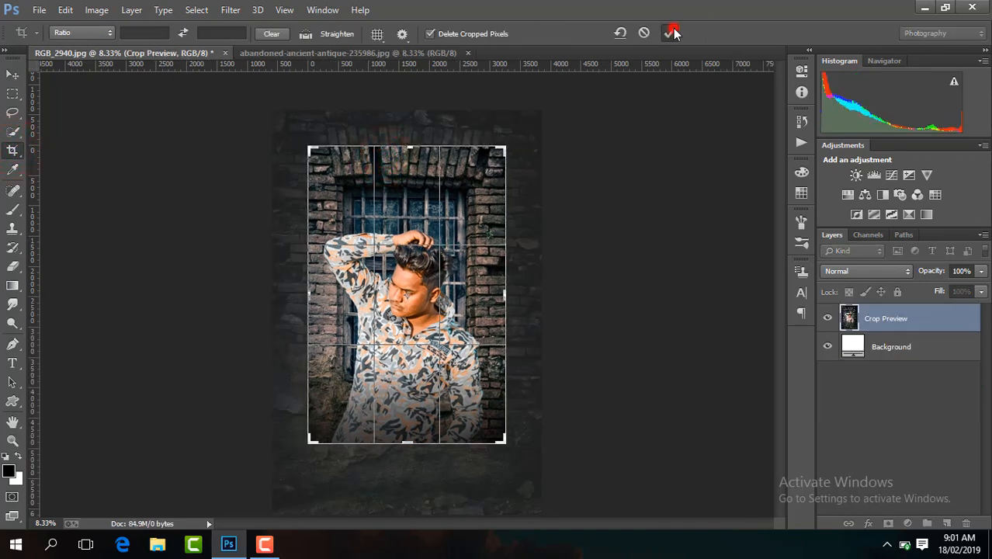
left_click(671, 32)
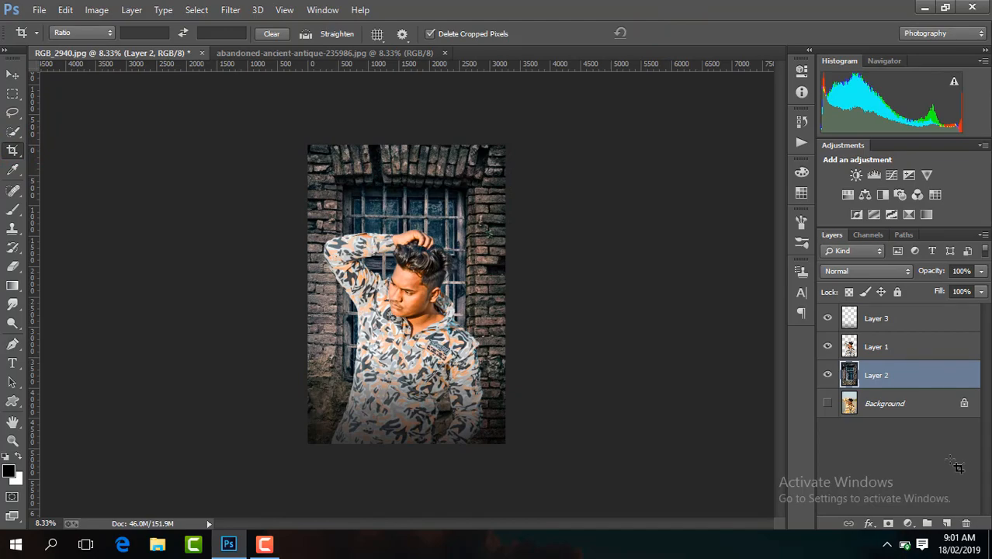
Examine the man's face, hair and shirt on Layer 1 up close and in the full composition.
left_click(888, 349)
key("ctrl+plus")
key("ctrl+plus")
key("ctrl+plus")
key("ctrl+plus")
key("ctrl+plus")
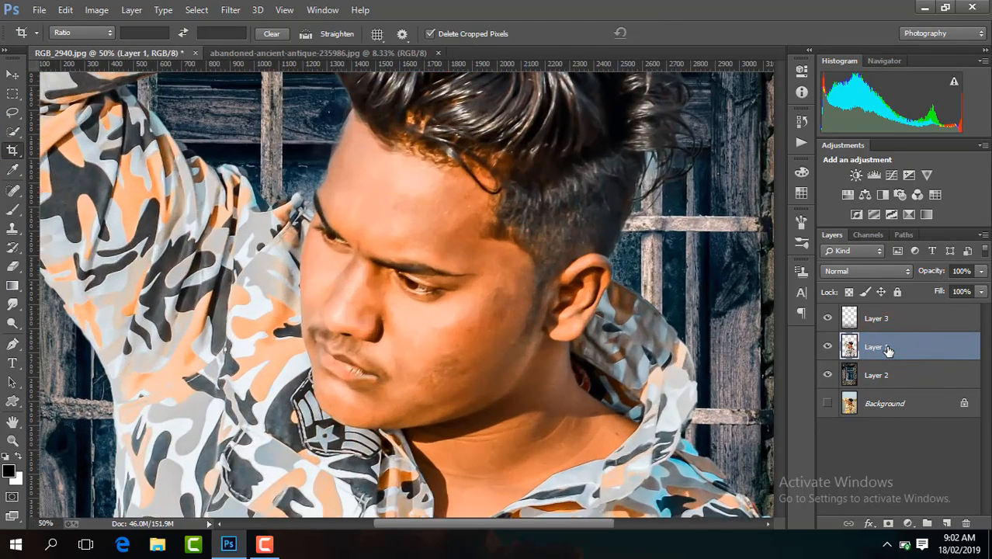
mouse_move(780, 315)
left_mouse_down()
mouse_move(779, 442)
mouse_move(782, 251)
mouse_move(779, 326)
left_mouse_up()
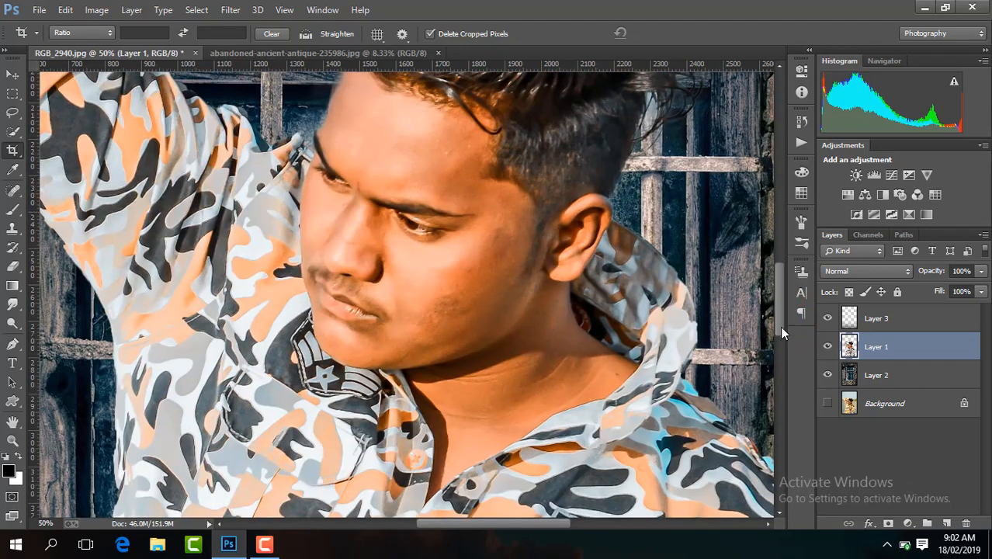
key("ctrl+minus")
key("ctrl+minus")
key("ctrl+minus")
key("ctrl+minus")
key("ctrl+minus")
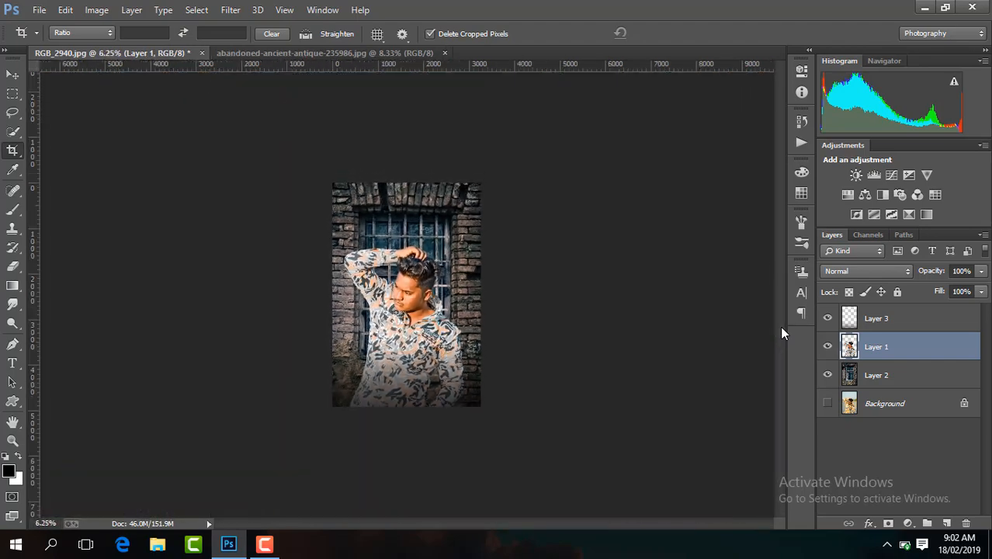
key("ctrl+plus")
key("ctrl+minus")
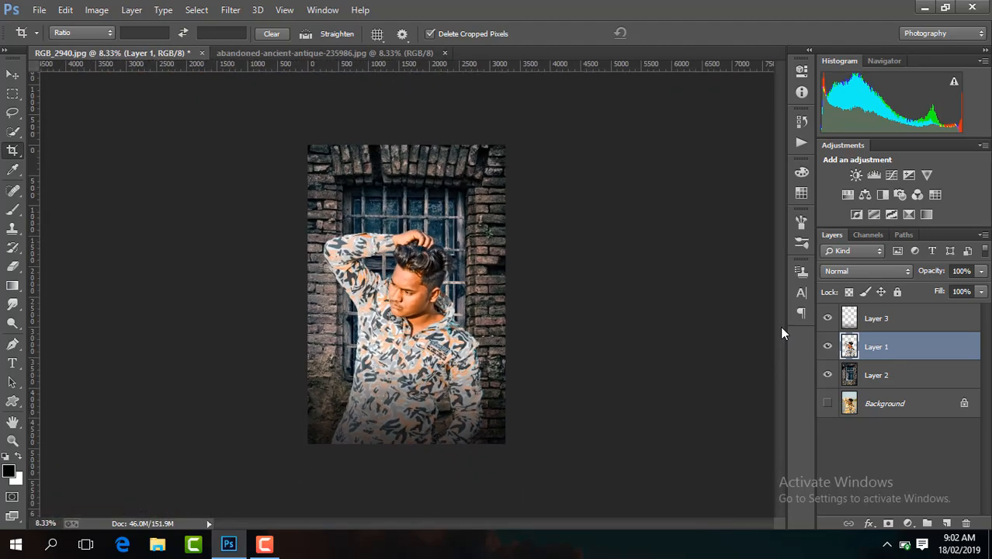
Add a Color Balance adjustment above Layer 3 with the midtones Cyan-Red value at -13.
left_click(901, 324)
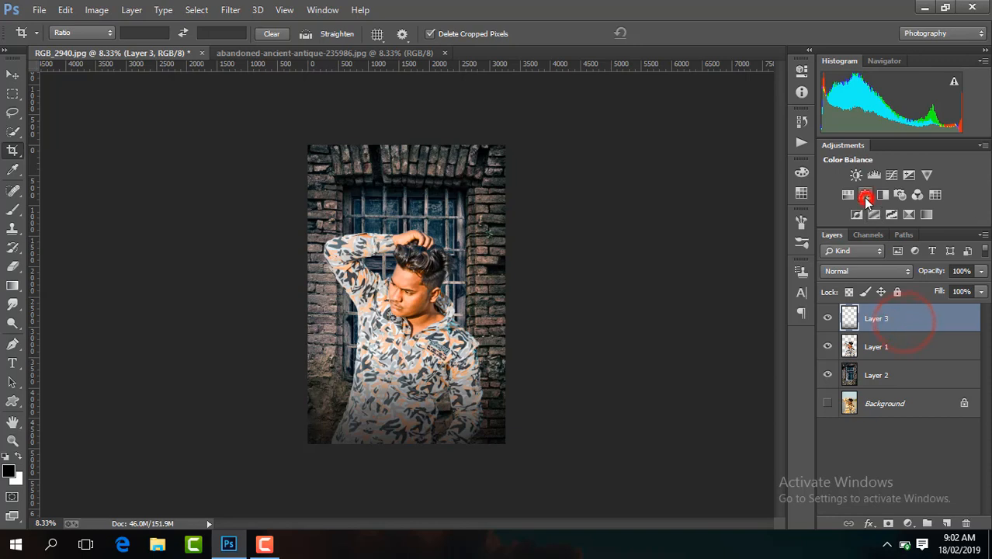
left_click(865, 194)
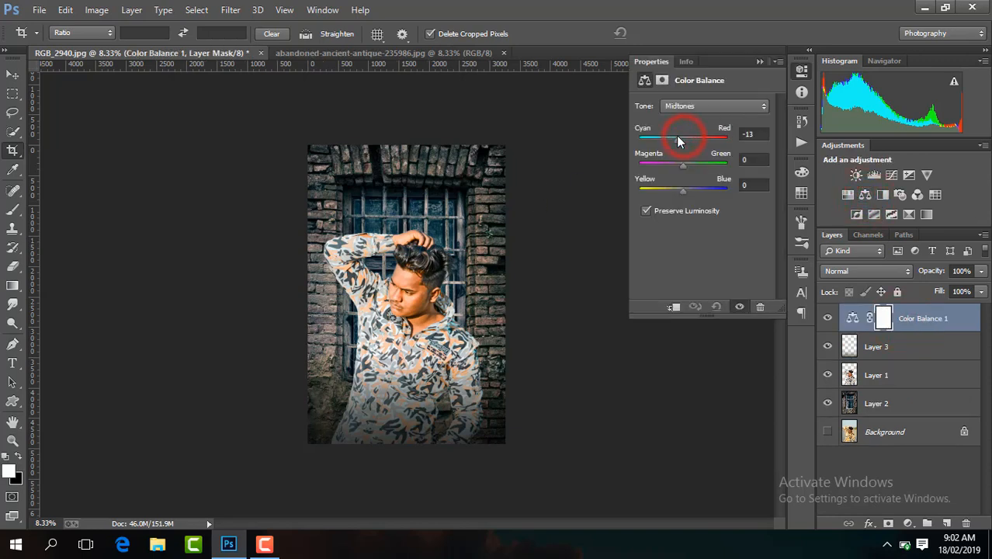
mouse_move(678, 136)
left_mouse_down()
mouse_move(690, 136)
mouse_move(677, 140)
left_mouse_up()
left_click(759, 62)
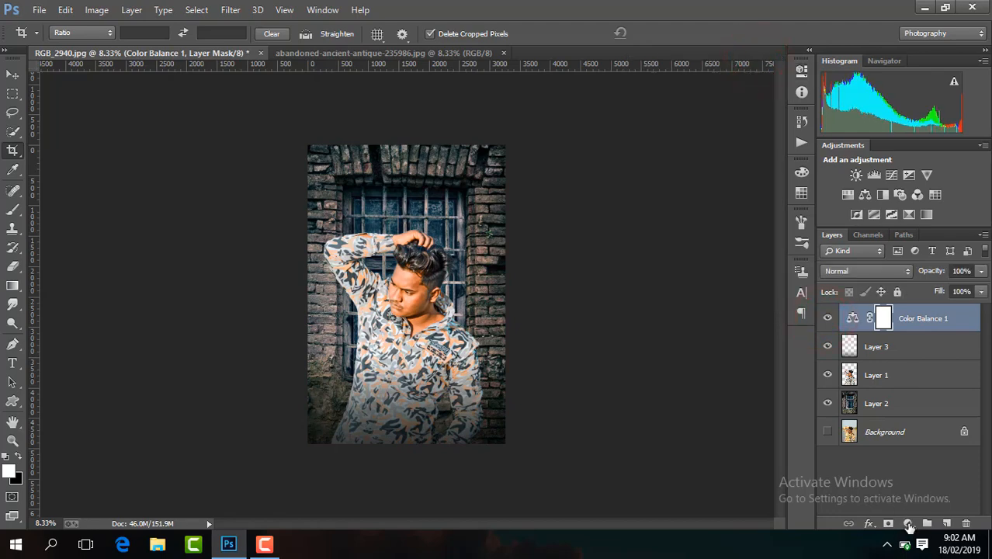
Merge all visible layers into a single layer, keeping the hidden Background separate.
left_click(909, 526)
left_click(779, 280)
left_click(905, 383)
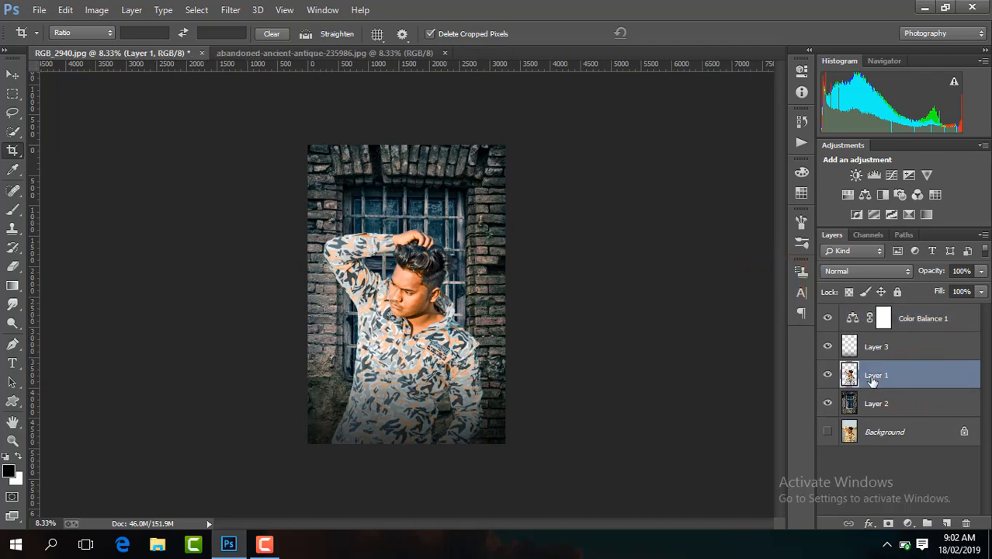
right_click(872, 379)
left_click(631, 432)
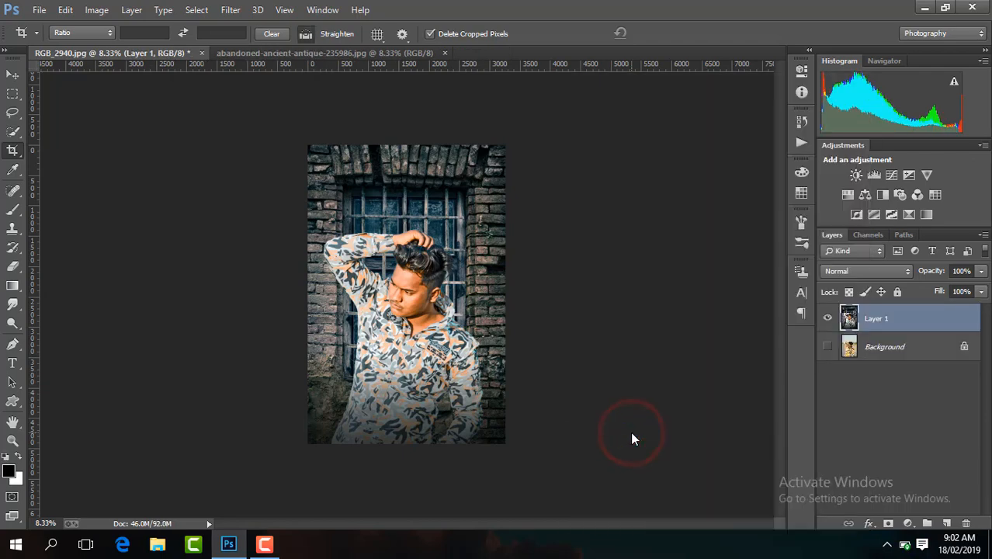
Duplicate the merged Layer 1 and set the copy's opacity to 80%.
key("ctrl+j")
key("ctrl+plus")
key("ctrl+plus")
key("ctrl+plus")
key("ctrl+plus")
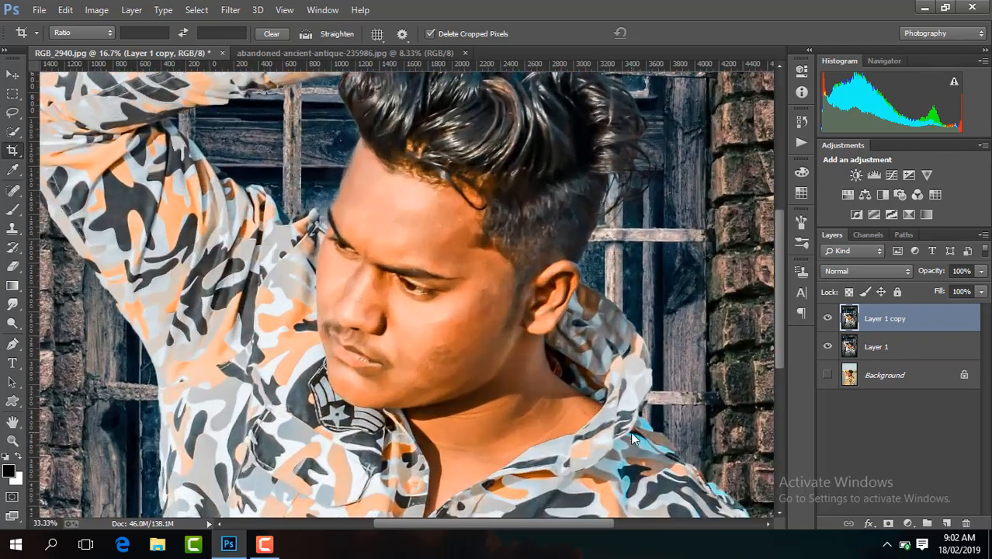
key("ctrl+plus")
key("ctrl+plus")
key("ctrl+plus")
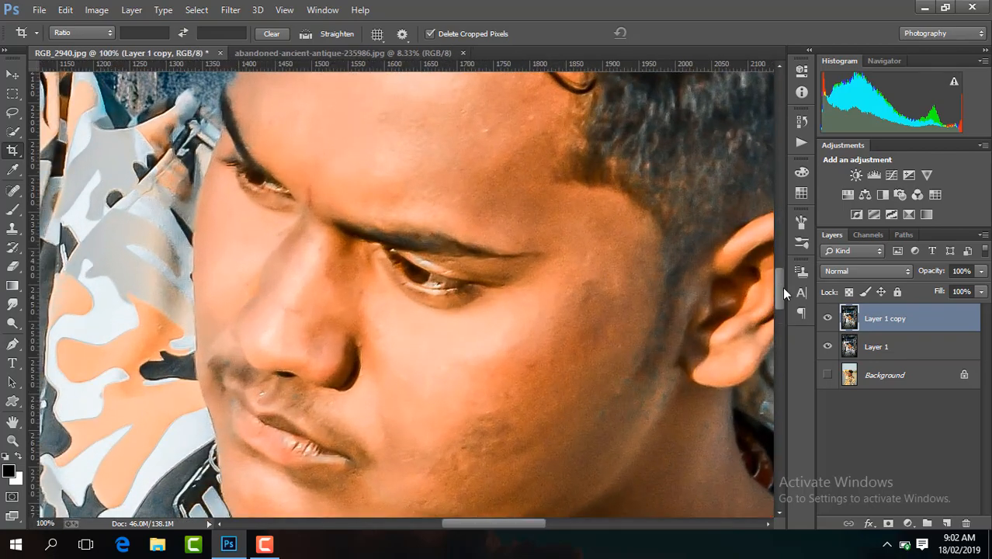
left_click_drag(781, 286, 779, 267)
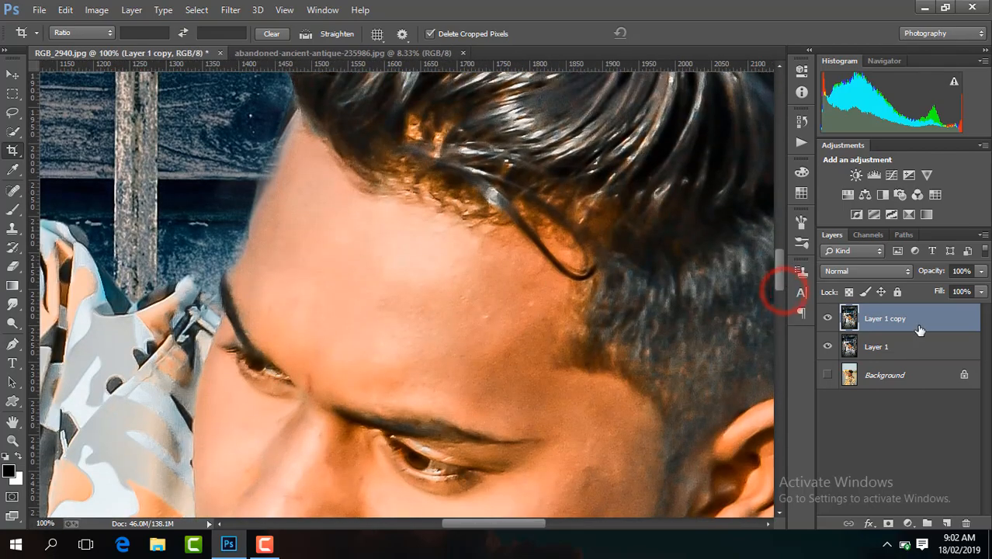
left_click(970, 271)
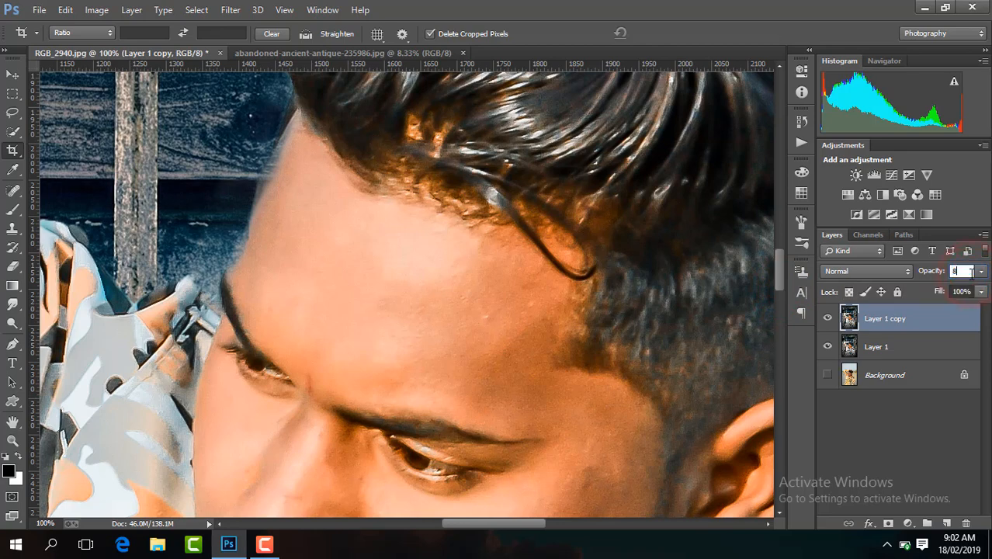
Smooth the forehead skin on Layer 1 copy using a 135 px Mixer Brush with Wet 100%, Load 75%, Mix 90% and Flow 100%.
left_click_drag(12, 208, 67, 249)
mouse_move(372, 307)
left_mouse_down()
mouse_move(339, 338)
mouse_move(310, 300)
mouse_move(306, 313)
mouse_move(285, 277)
mouse_move(309, 231)
left_mouse_up()
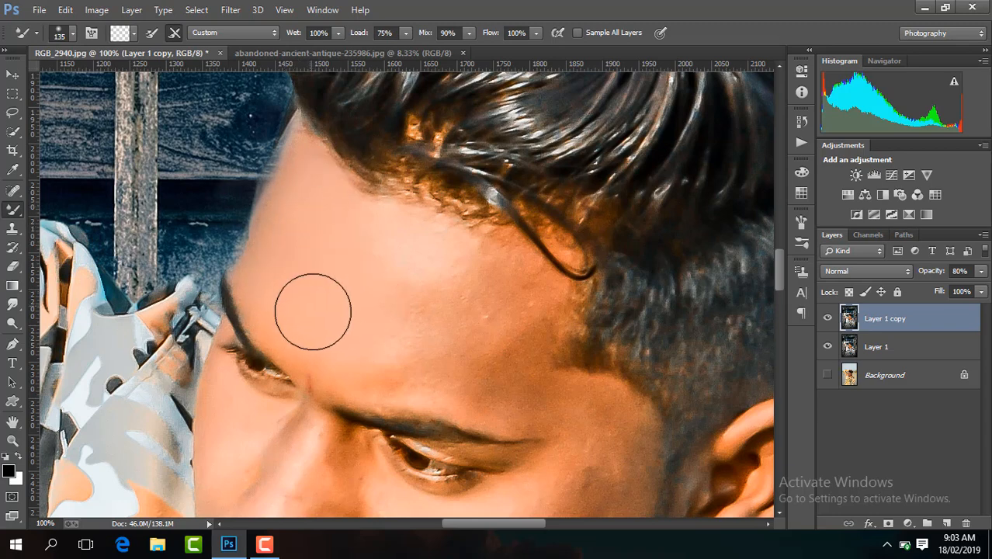
left_click_drag(359, 342, 395, 360)
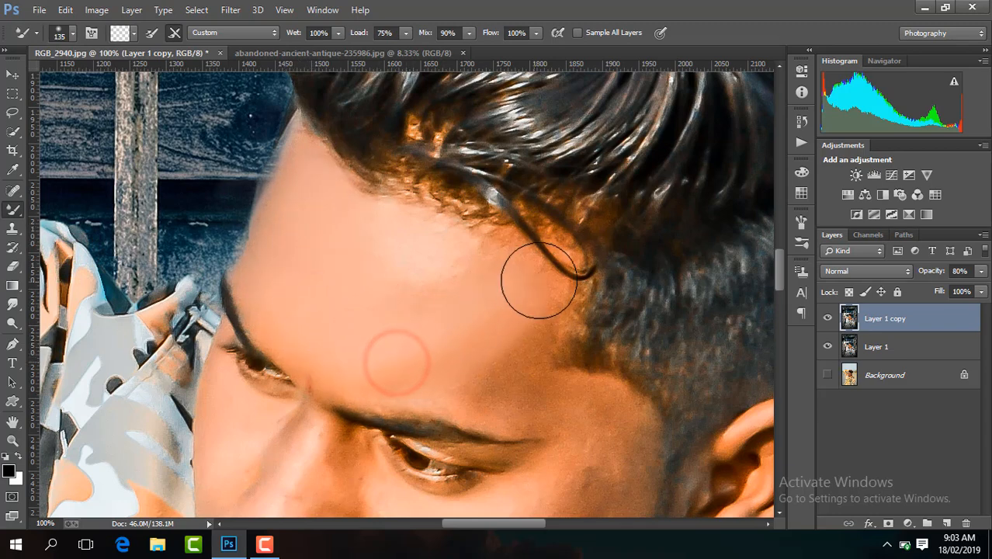
left_click(456, 315)
left_click(395, 327)
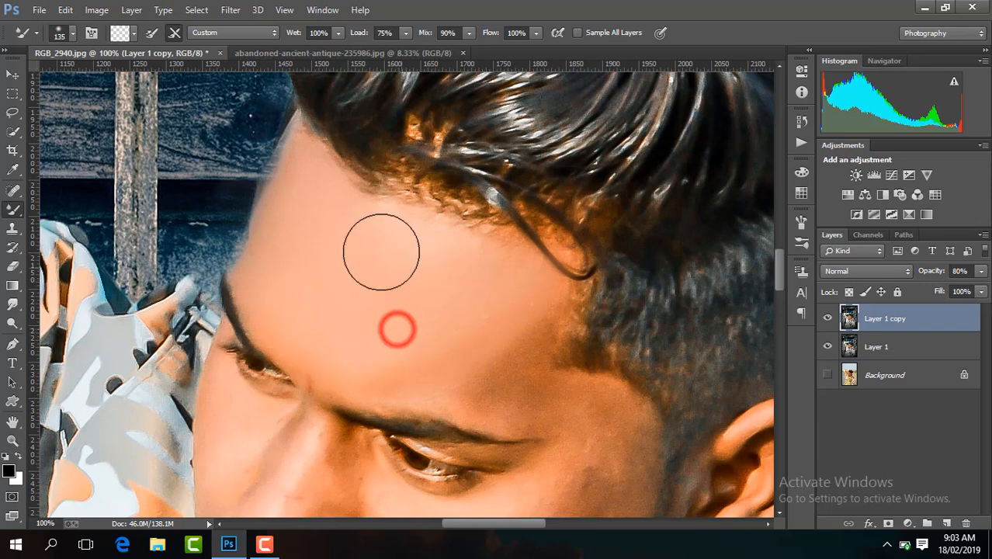
left_click(470, 381)
left_click(419, 359)
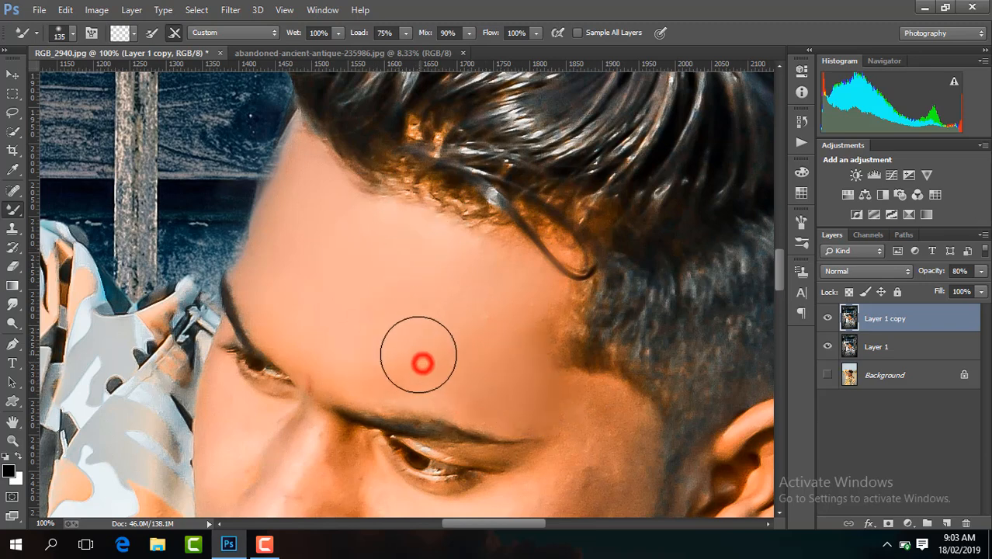
left_click(476, 350)
left_click(480, 293)
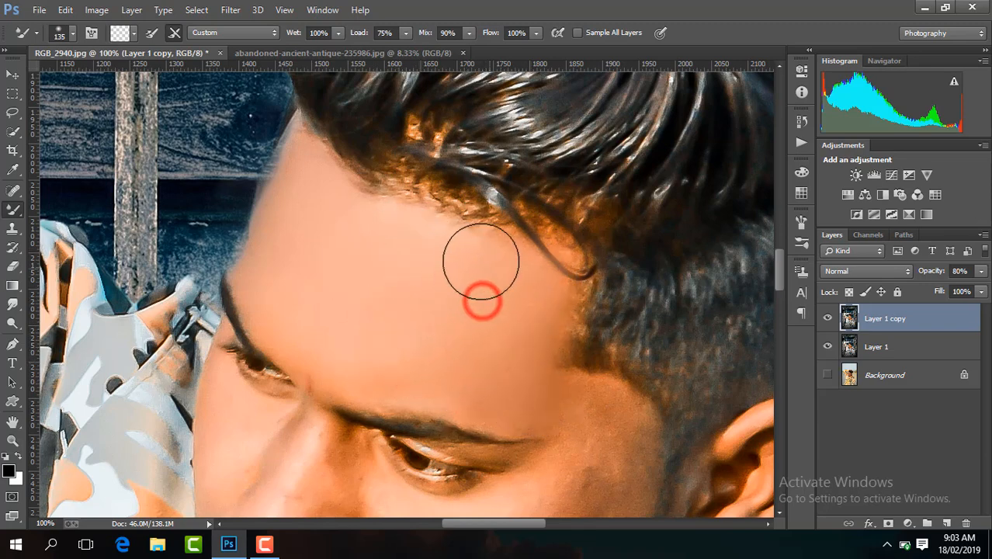
left_click(351, 238)
left_click(449, 361)
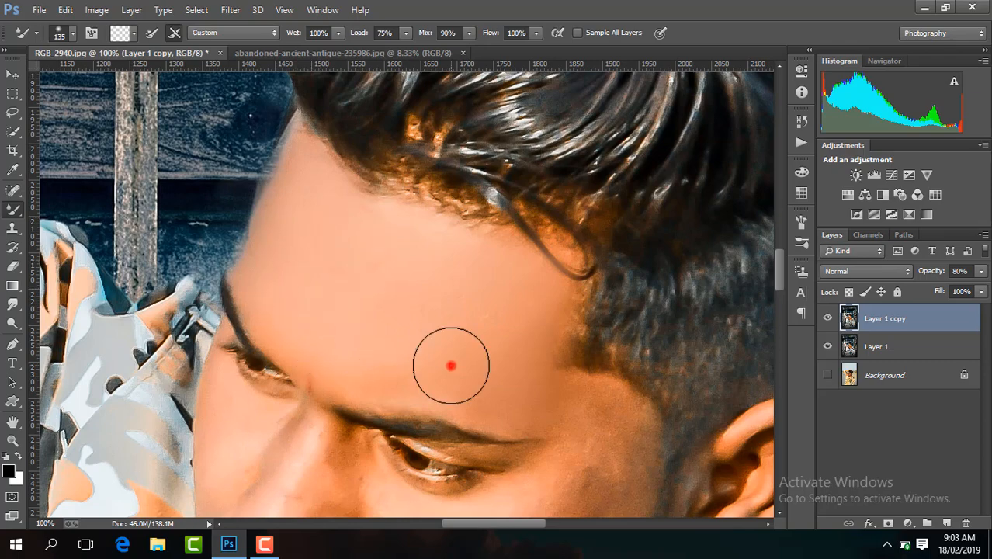
left_click(552, 404)
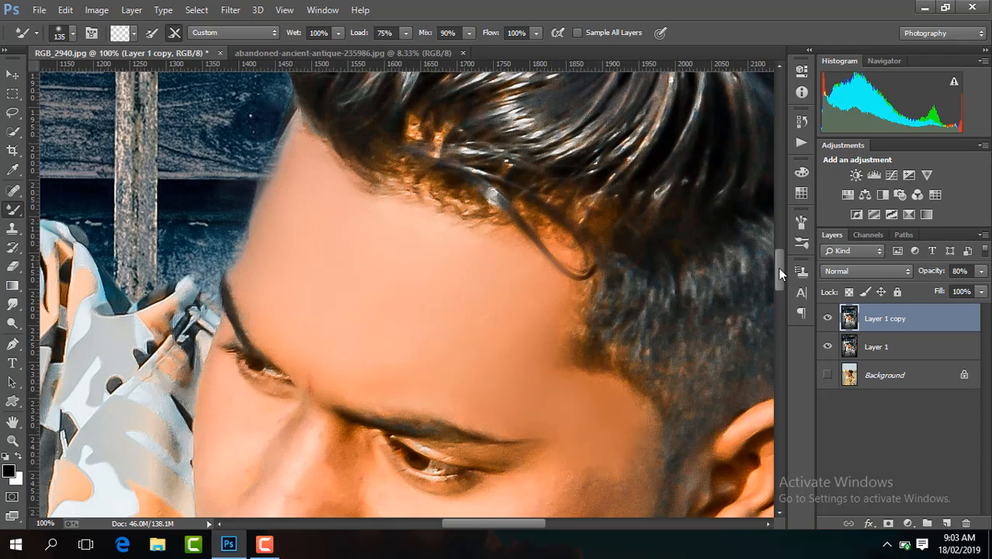
Blend the skin of the temple and cheek between the eye and the ear with the Mixer Brush.
left_click_drag(780, 270, 779, 290)
left_click_drag(523, 172, 543, 168)
mouse_move(562, 246)
left_mouse_down()
mouse_move(561, 271)
mouse_move(611, 239)
mouse_move(615, 260)
mouse_move(575, 309)
mouse_move(494, 312)
mouse_move(456, 332)
left_mouse_up()
mouse_move(459, 330)
left_mouse_down()
mouse_move(441, 330)
mouse_move(441, 352)
left_mouse_up()
left_click_drag(532, 281, 483, 343)
mouse_move(595, 301)
left_mouse_down()
mouse_move(521, 394)
mouse_move(460, 428)
left_mouse_up()
left_click_drag(561, 303, 481, 390)
mouse_move(444, 421)
left_mouse_down()
mouse_move(412, 449)
mouse_move(461, 432)
mouse_move(394, 372)
left_mouse_up()
left_click_drag(512, 376, 489, 434)
left_click_drag(569, 365, 591, 334)
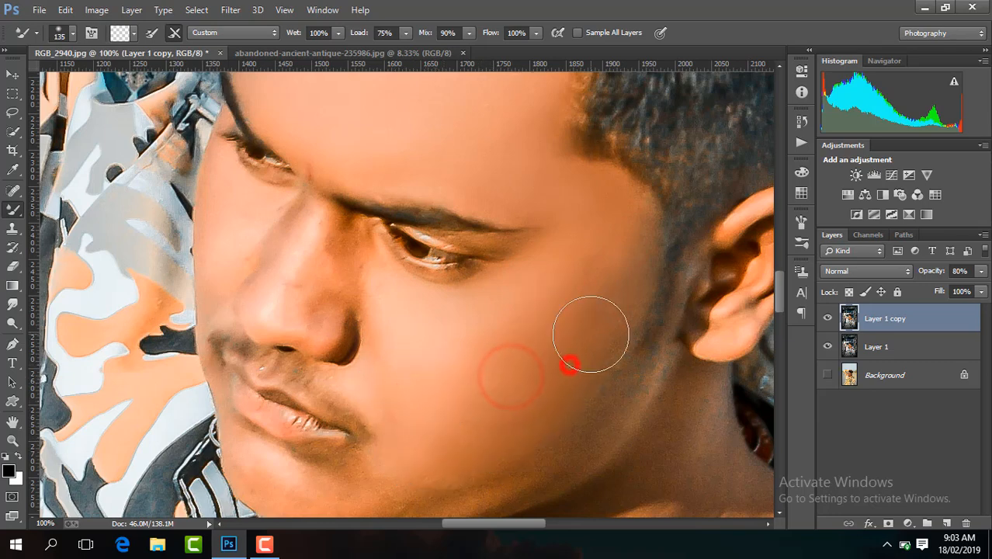
mouse_move(592, 290)
left_mouse_down()
mouse_move(617, 270)
mouse_move(567, 278)
mouse_move(592, 244)
left_mouse_up()
left_click_drag(539, 318, 502, 350)
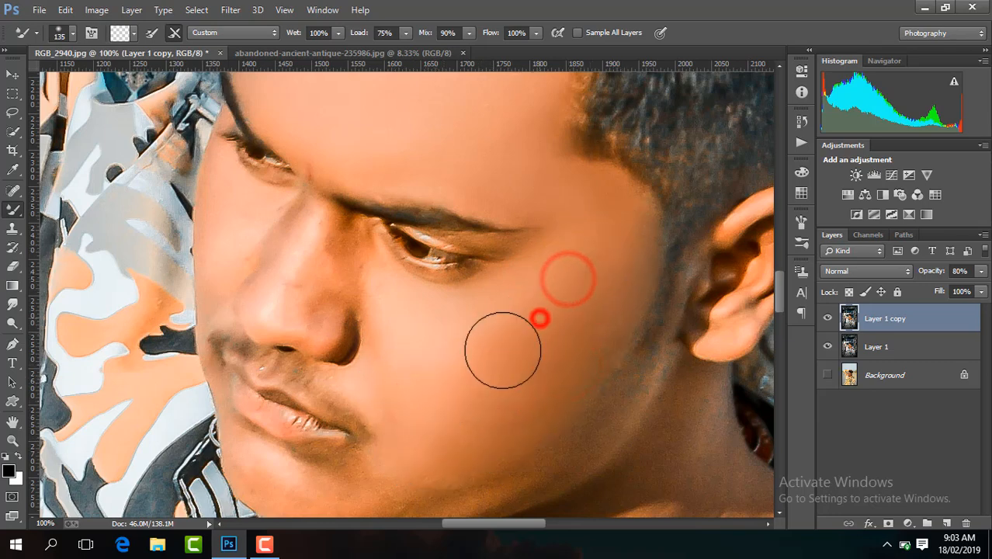
mouse_move(439, 377)
left_mouse_down()
mouse_move(507, 321)
mouse_move(505, 350)
mouse_move(527, 361)
left_mouse_up()
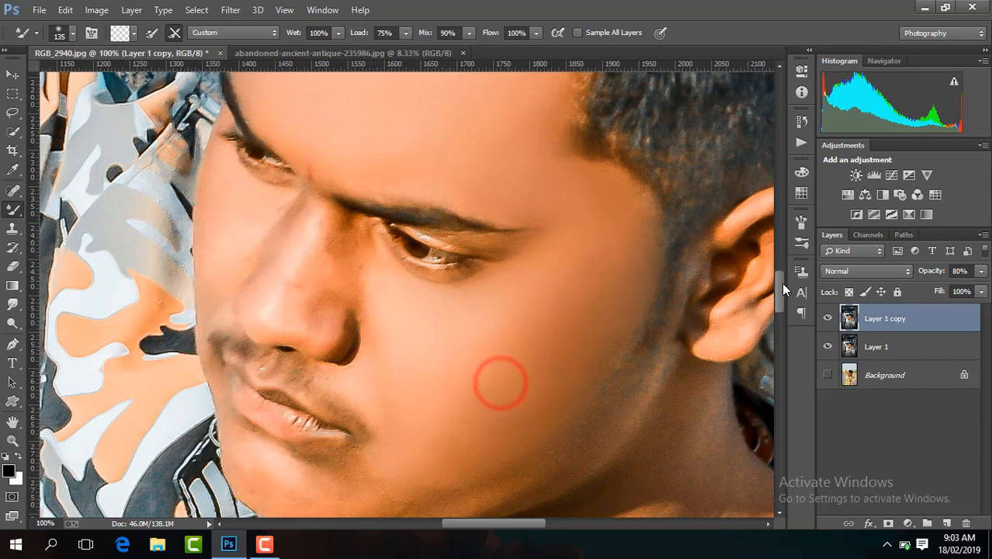
Smooth the skin of the lower cheek, jaw and chin and beside the nose with the 135 px Mixer Brush.
left_click_drag(780, 285, 780, 301)
left_click_drag(583, 225, 590, 255)
mouse_move(497, 308)
left_mouse_down()
mouse_move(418, 334)
mouse_move(360, 330)
mouse_move(510, 308)
mouse_move(343, 337)
mouse_move(283, 301)
mouse_move(264, 308)
left_mouse_up()
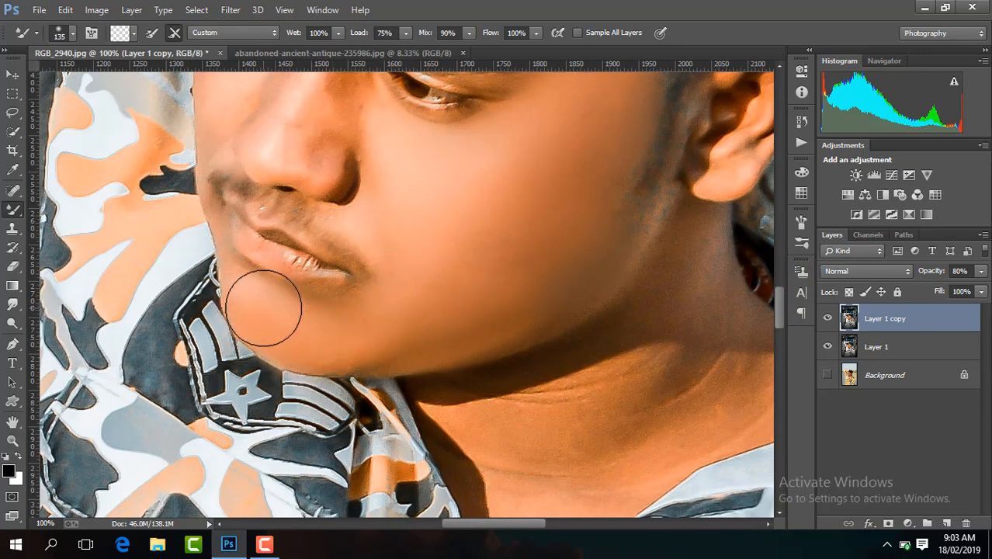
left_click_drag(361, 326, 396, 318)
mouse_move(425, 226)
left_mouse_down()
mouse_move(406, 256)
mouse_move(404, 225)
left_mouse_up()
left_click_drag(411, 179, 395, 160)
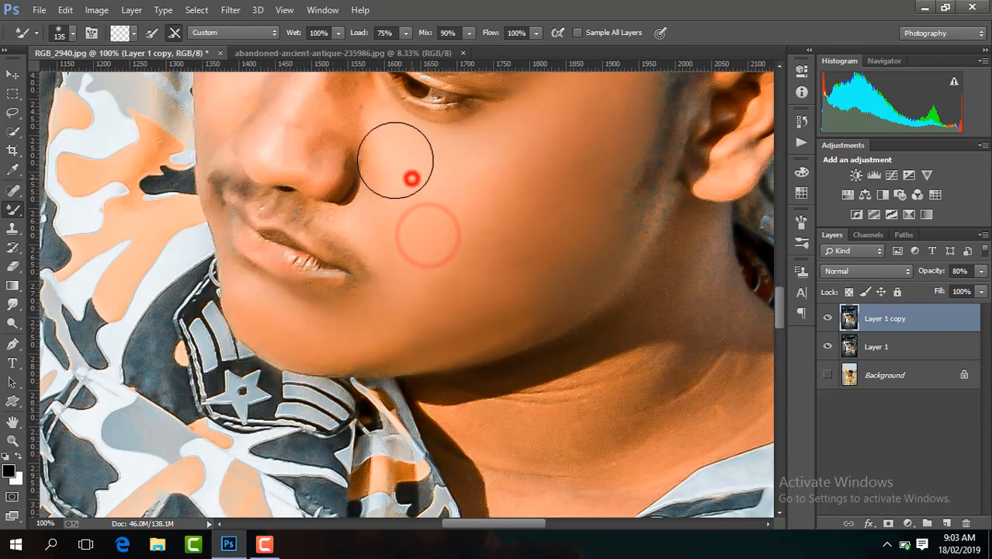
Reduce the Mixer Brush to 85 px and smooth the skin between the near eye and the side of the nose.
left_click_drag(781, 312, 779, 286)
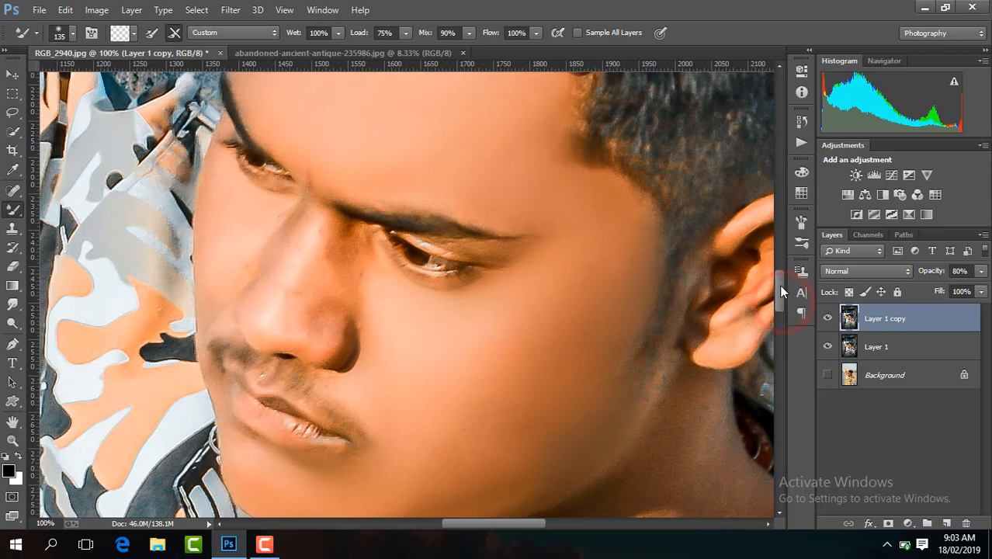
key("ctrl+plus")
left_click(354, 328)
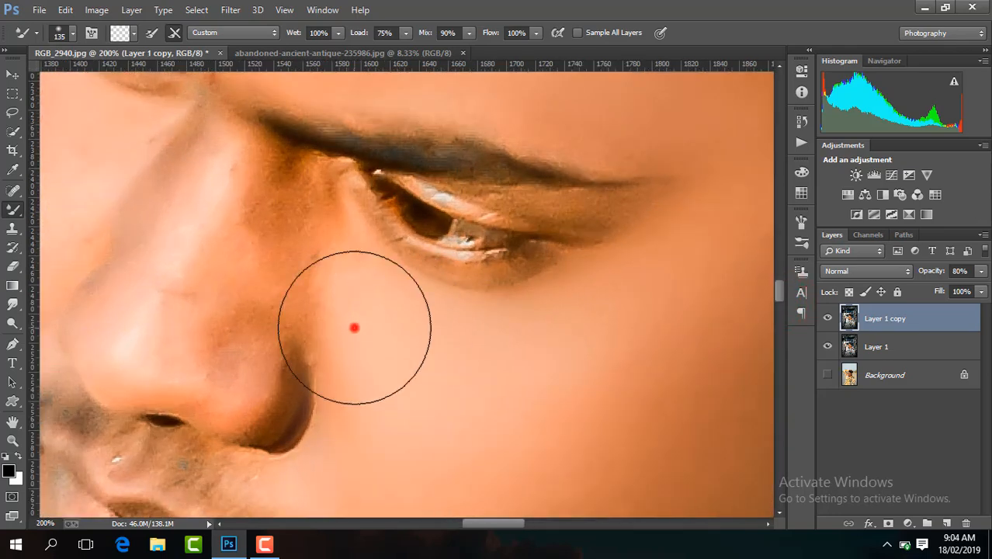
left_click(73, 34)
left_click(373, 329)
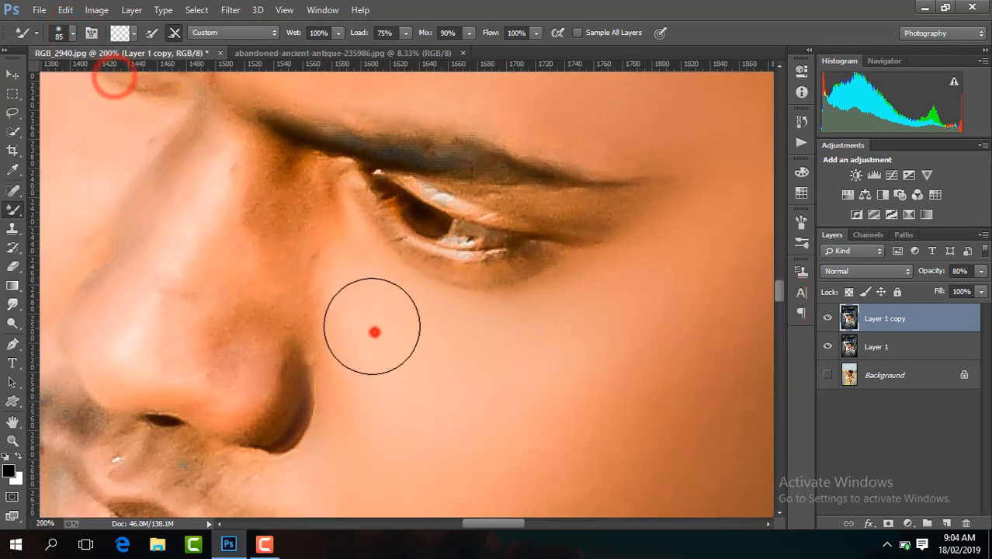
left_click(311, 250)
left_click(254, 310)
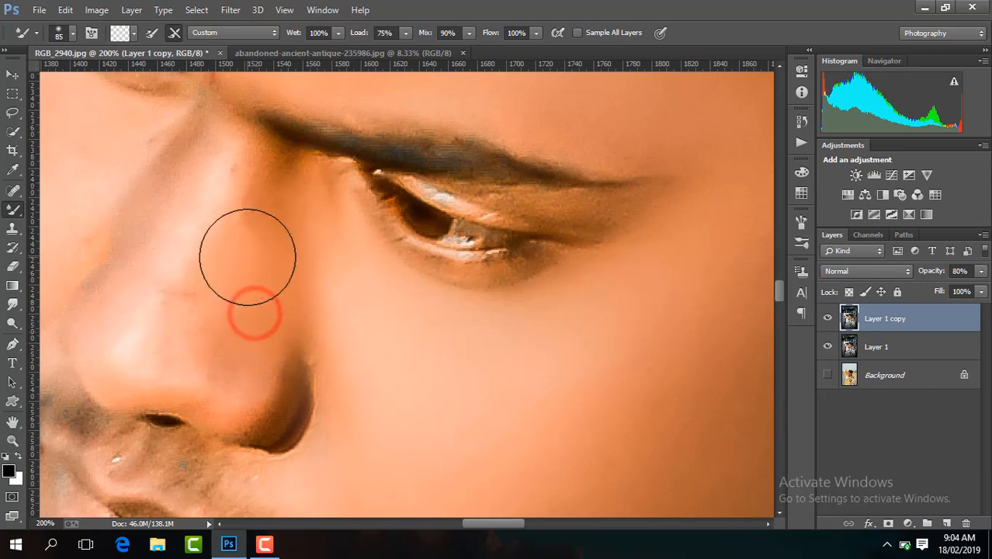
left_click(247, 256)
left_click(265, 276)
Blend the skin along the bridge, tip and near nostril of the nose with the Mixer Brush.
left_click(159, 297)
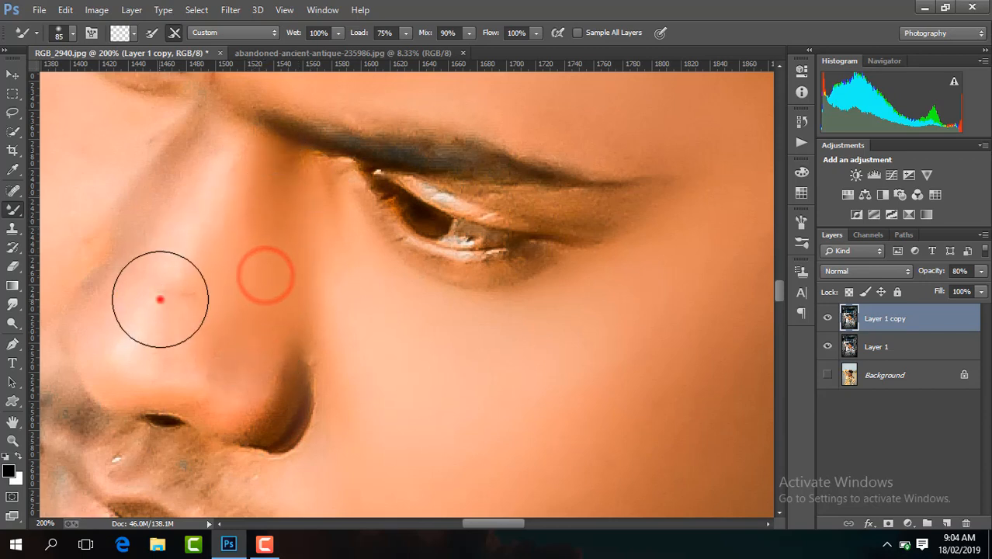
left_click(210, 305)
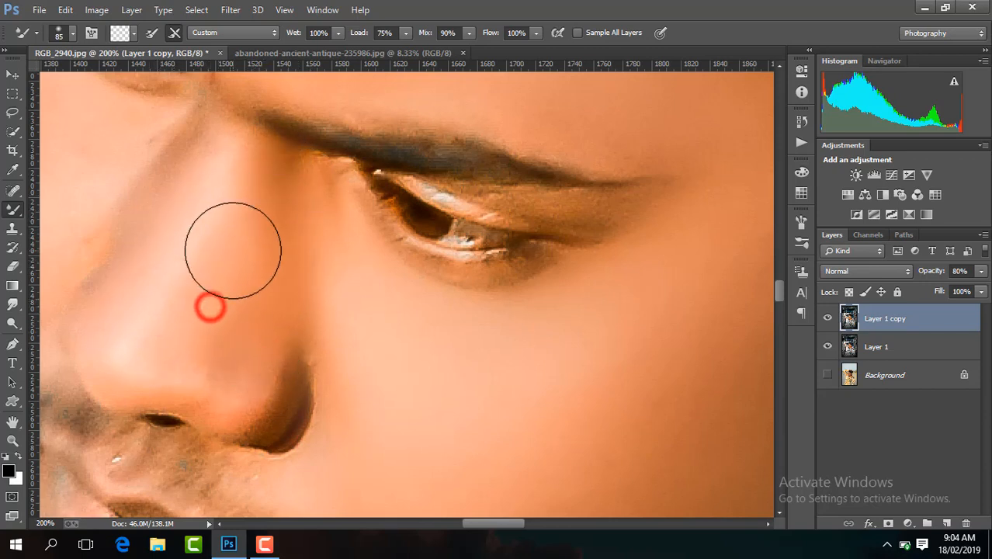
left_click(110, 305)
left_click(218, 231)
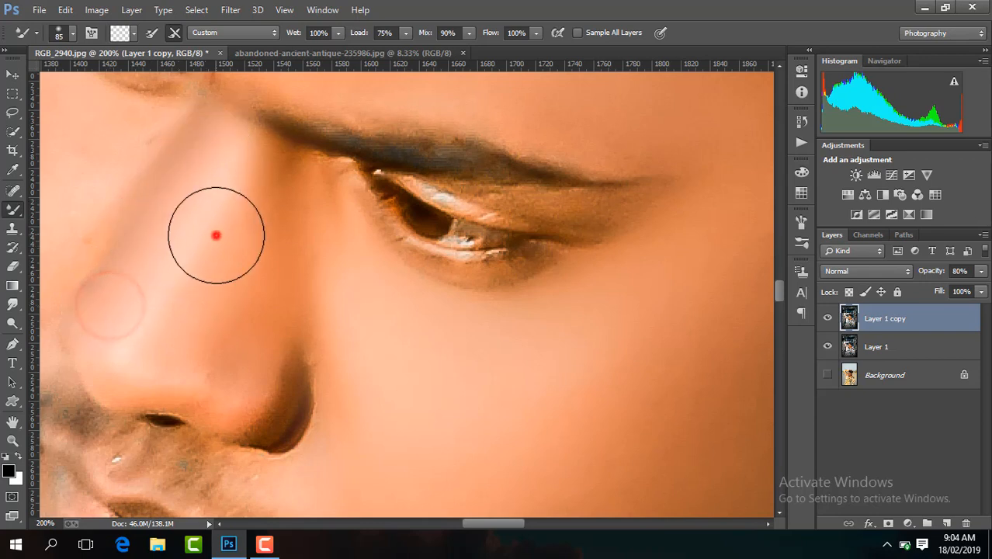
left_click(357, 284)
left_click(262, 380)
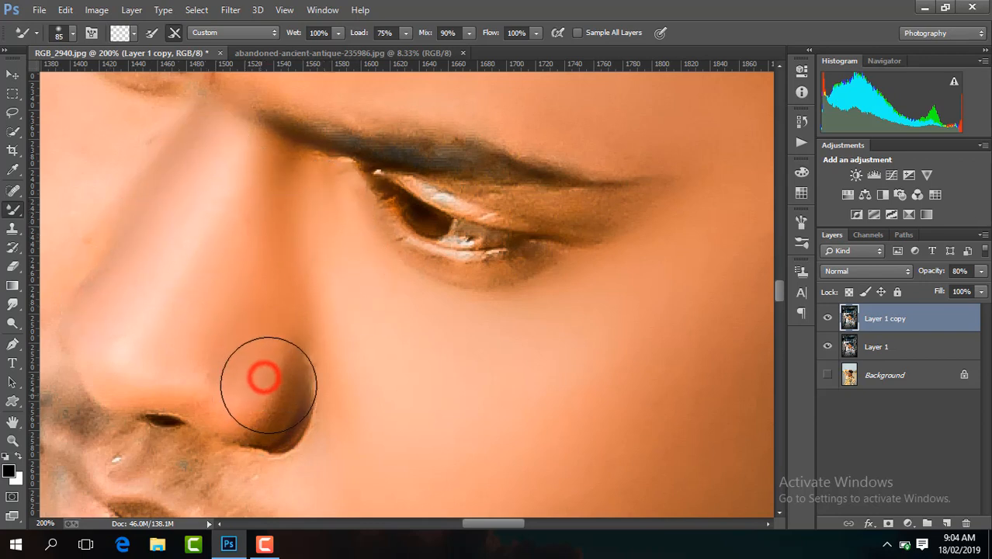
left_click(205, 339)
Smooth the cheek beside the nose, the skin below the far eye and the chin with the 85 px Mixer Brush.
left_click(472, 401)
left_click(392, 420)
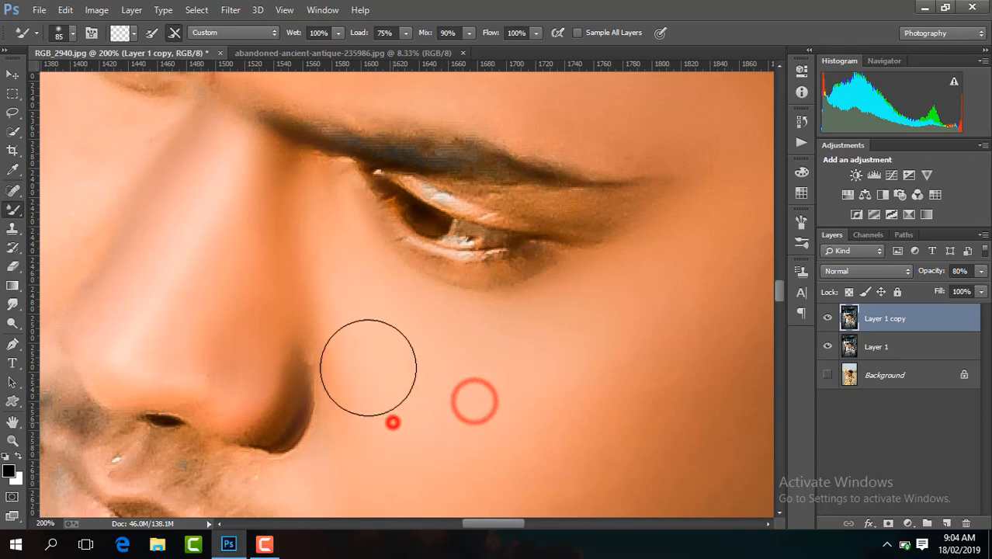
scroll(365, 411, "down", 3)
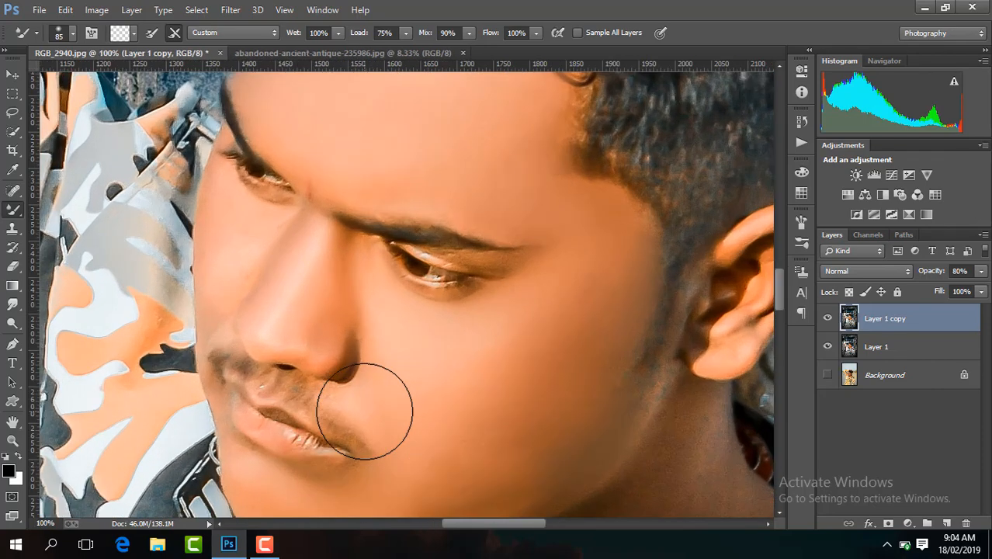
left_click(234, 256)
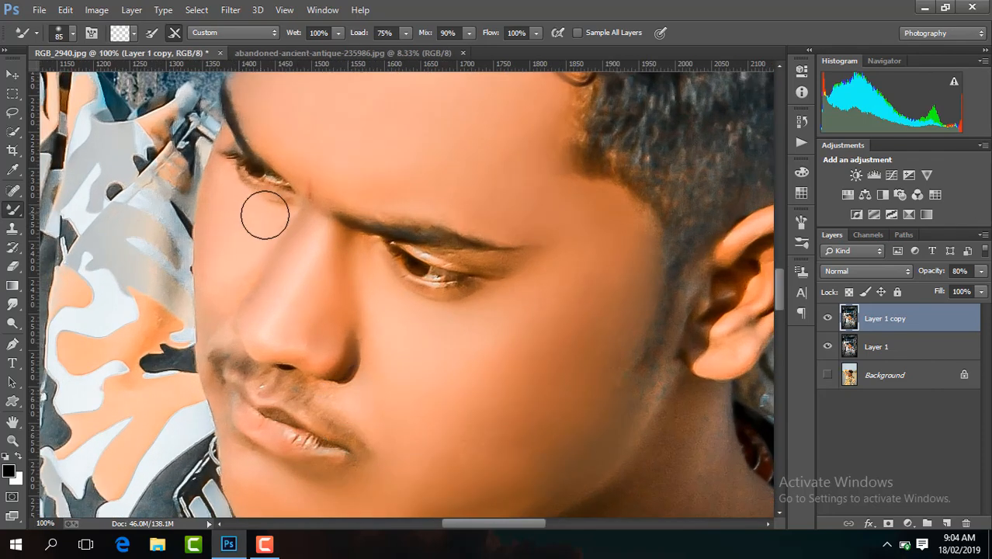
left_click(264, 475)
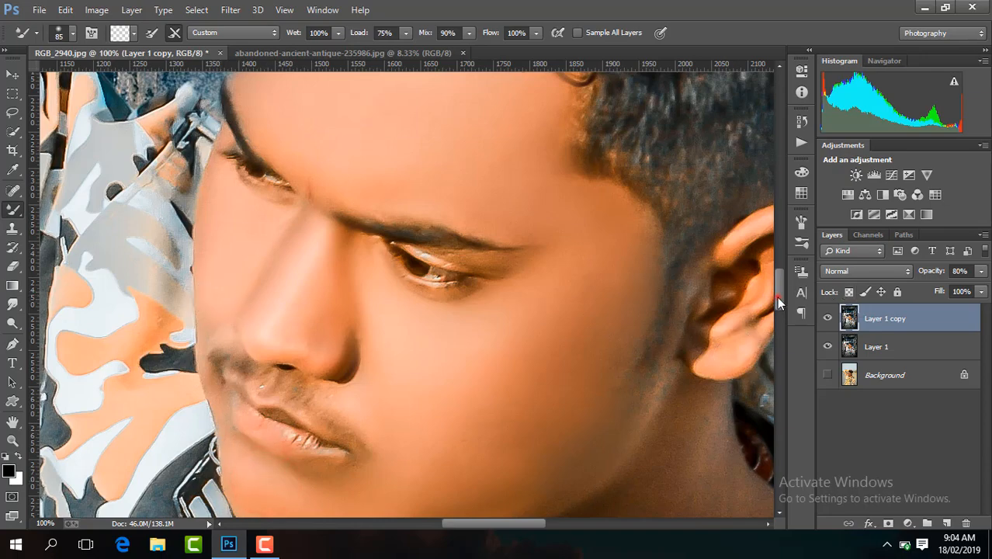
Smooth the skin of the raised wrist and the back of the hand with the Mixer Brush.
left_click_drag(778, 301, 778, 232)
left_click(365, 242)
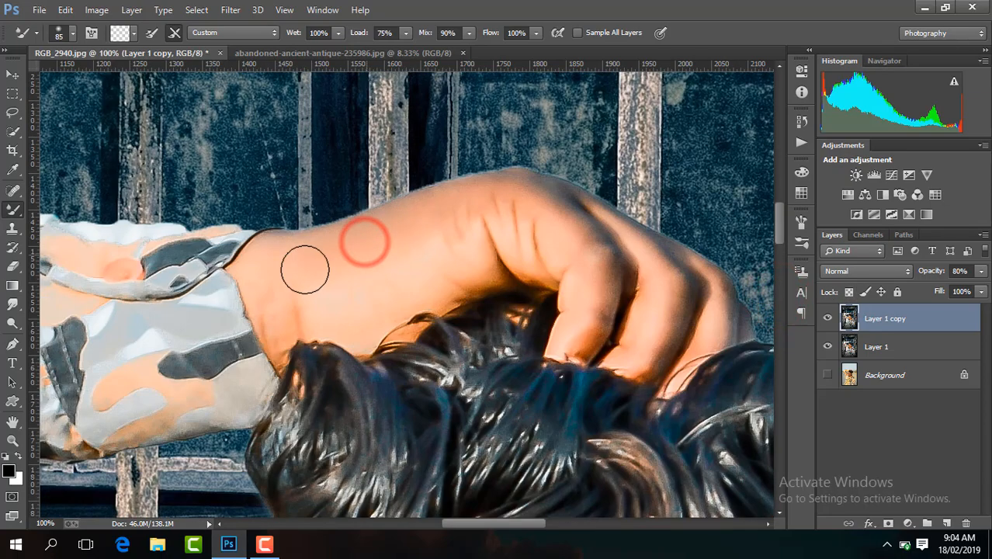
left_click(531, 235)
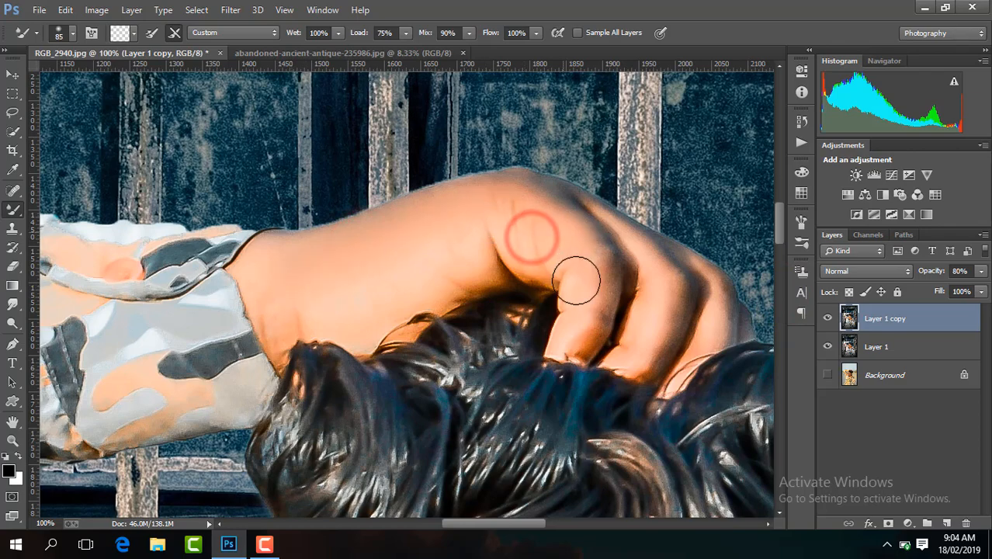
Enlarge the Mixer Brush to 111 px and smooth the lower neck and chest skin inside the collar opening.
left_click_drag(777, 273, 774, 323)
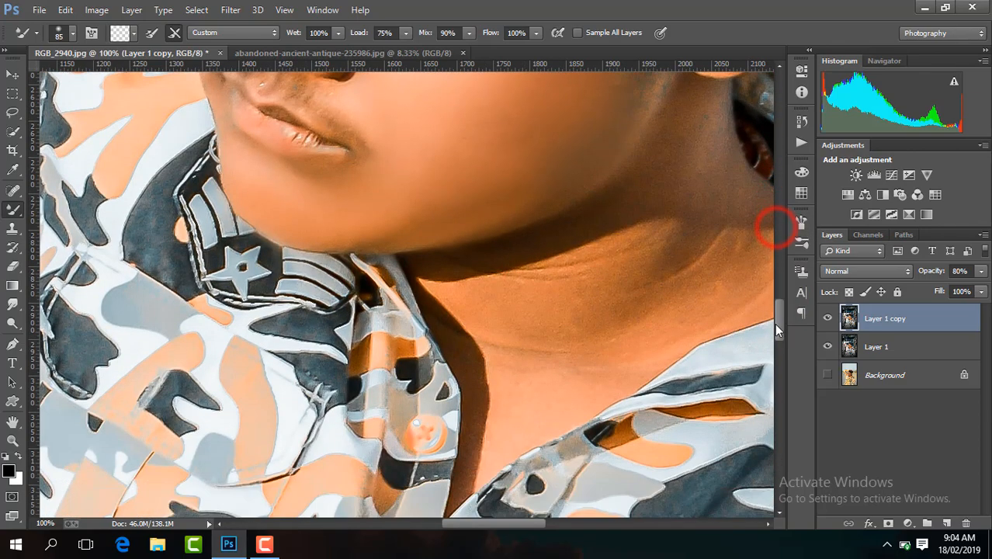
left_click(73, 33)
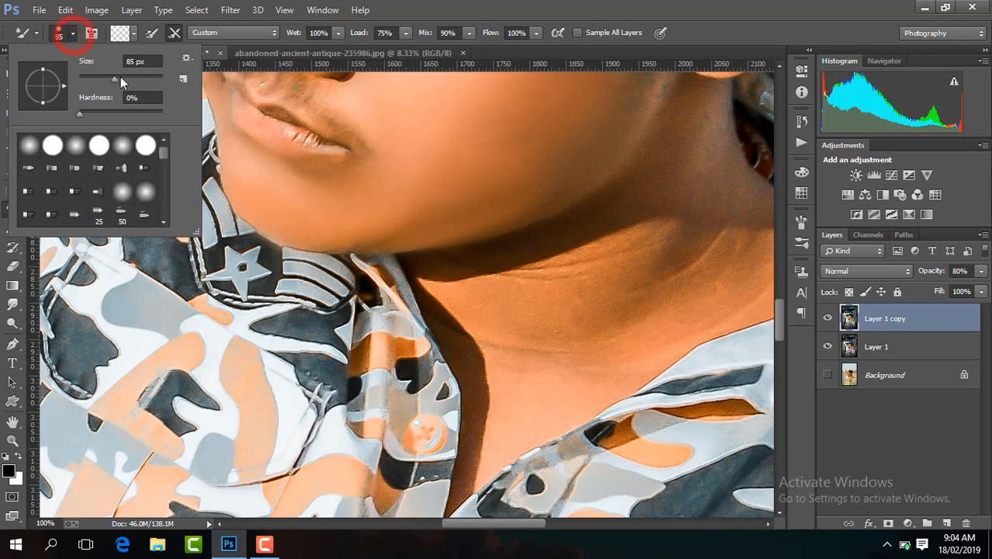
left_click(120, 77)
left_click(625, 307)
left_click_drag(561, 368, 580, 383)
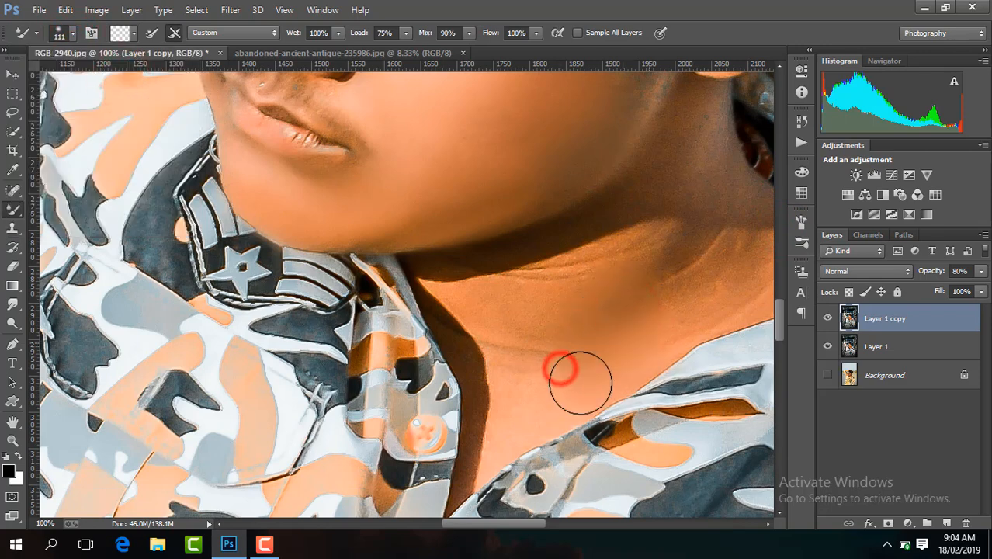
left_click_drag(494, 427, 489, 446)
mouse_move(490, 392)
left_mouse_down()
mouse_move(489, 366)
mouse_move(455, 320)
left_mouse_up()
left_click_drag(473, 340, 455, 302)
Blend the shadowed skin under the jaw and along the side of the neck below the ear with the Mixer Brush.
left_click_drag(563, 308, 613, 272)
left_click_drag(658, 208, 668, 194)
mouse_move(668, 187)
left_mouse_down()
mouse_move(690, 139)
mouse_move(716, 254)
left_mouse_up()
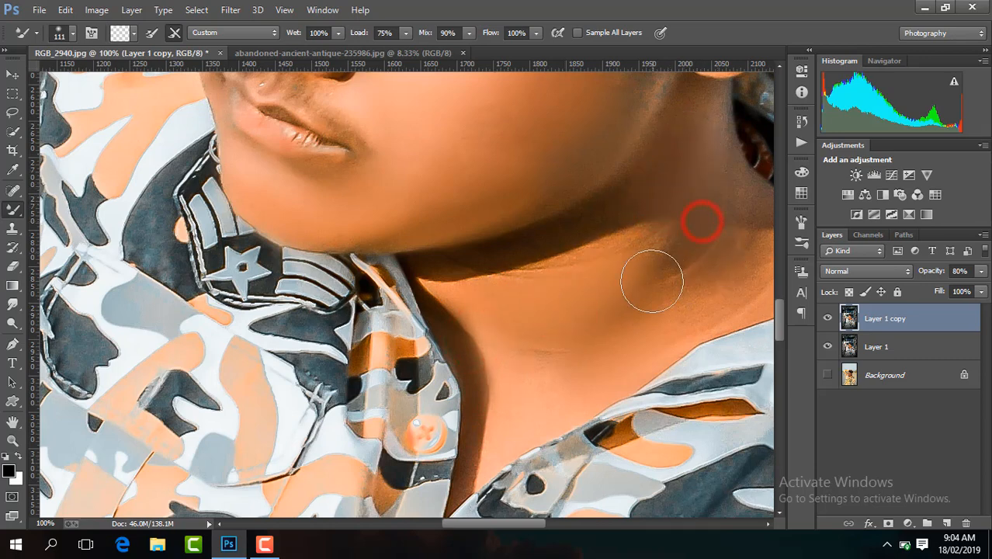
mouse_move(651, 281)
left_mouse_down()
mouse_move(671, 250)
mouse_move(617, 239)
mouse_move(643, 226)
left_mouse_up()
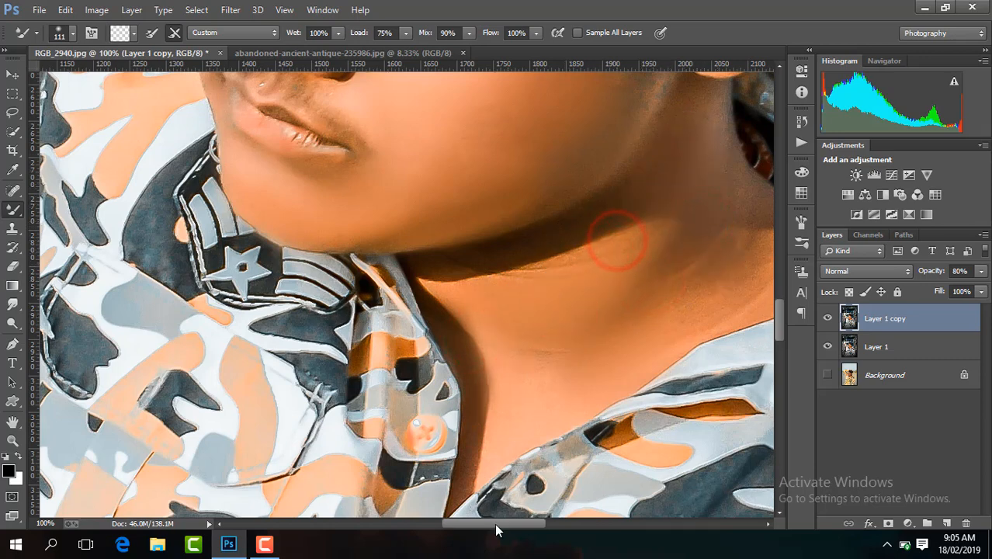
left_click_drag(489, 524, 507, 524)
mouse_move(608, 290)
left_mouse_down()
mouse_move(696, 266)
mouse_move(580, 281)
mouse_move(661, 230)
left_mouse_up()
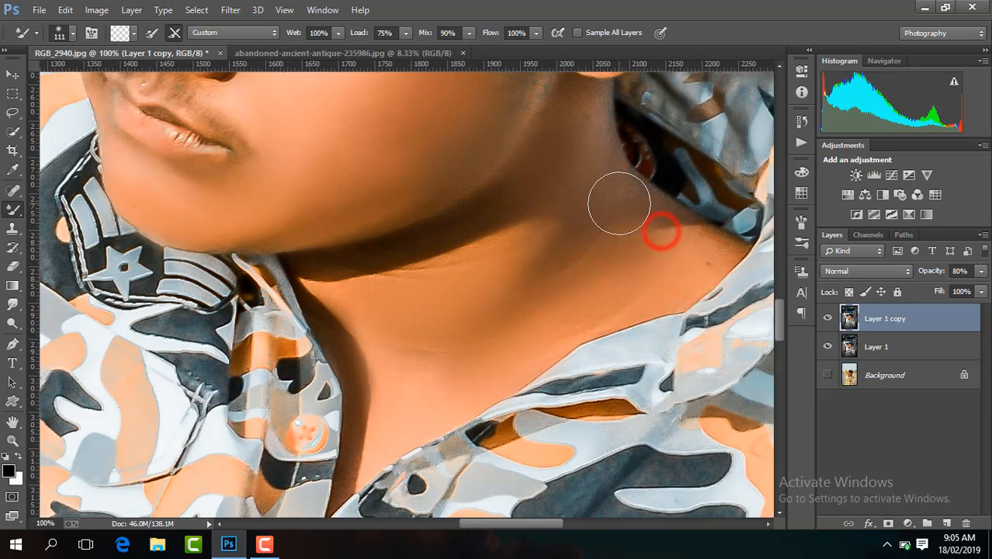
left_click(619, 204)
left_click(574, 137)
Flatten the image into a single Background, discarding the hidden layer.
key("ctrl+minus")
key("ctrl+minus")
key("ctrl+minus")
key("ctrl+minus")
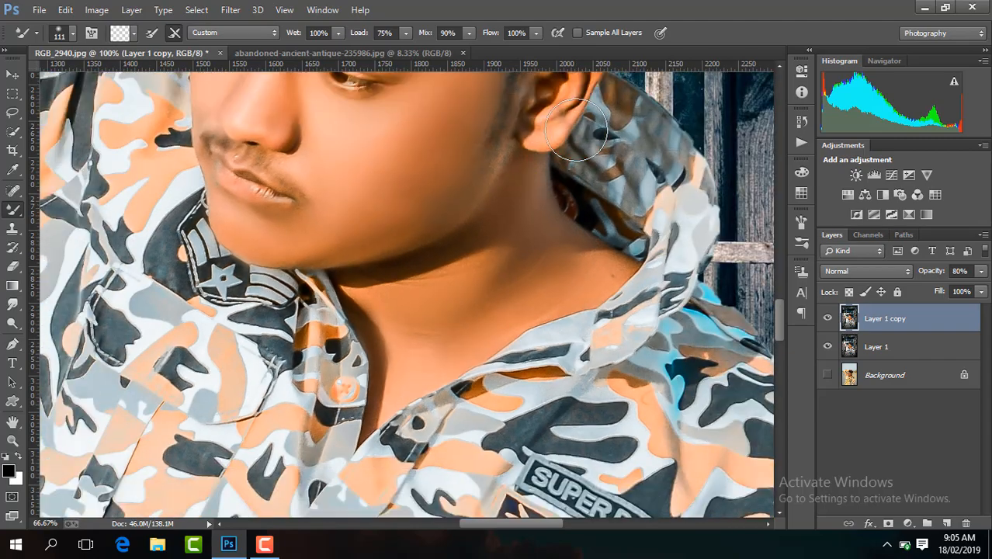
key("ctrl+minus")
key("ctrl+minus")
key("ctrl+minus")
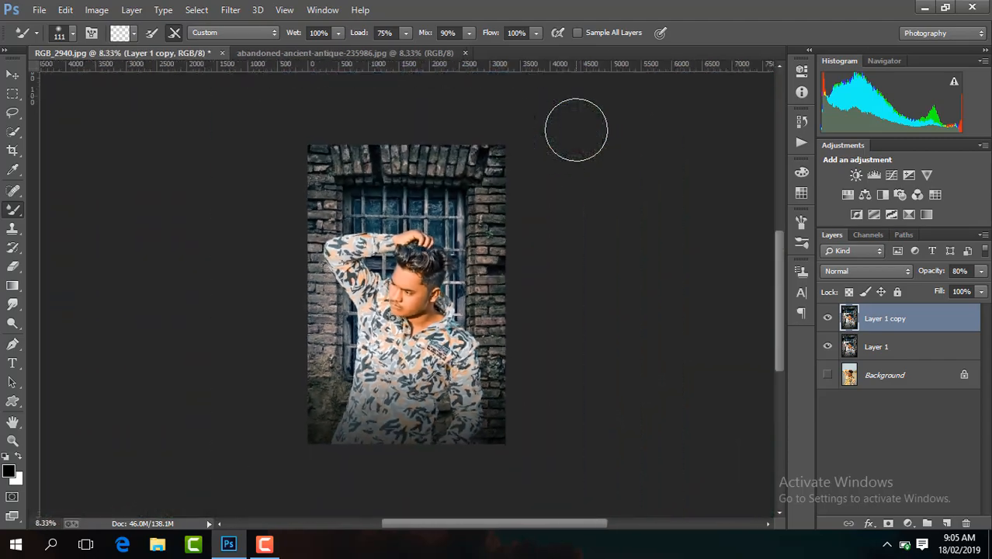
right_click(827, 318)
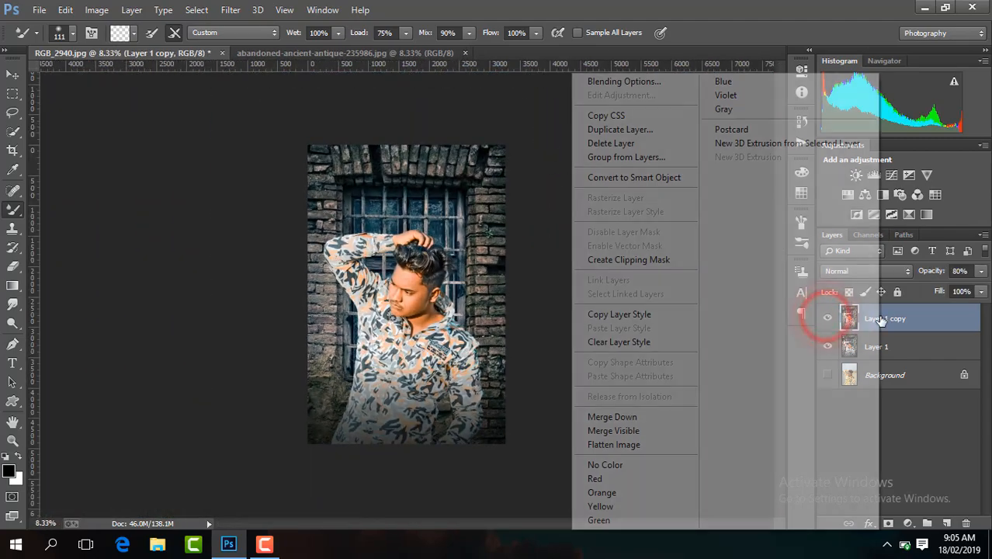
left_click(685, 448)
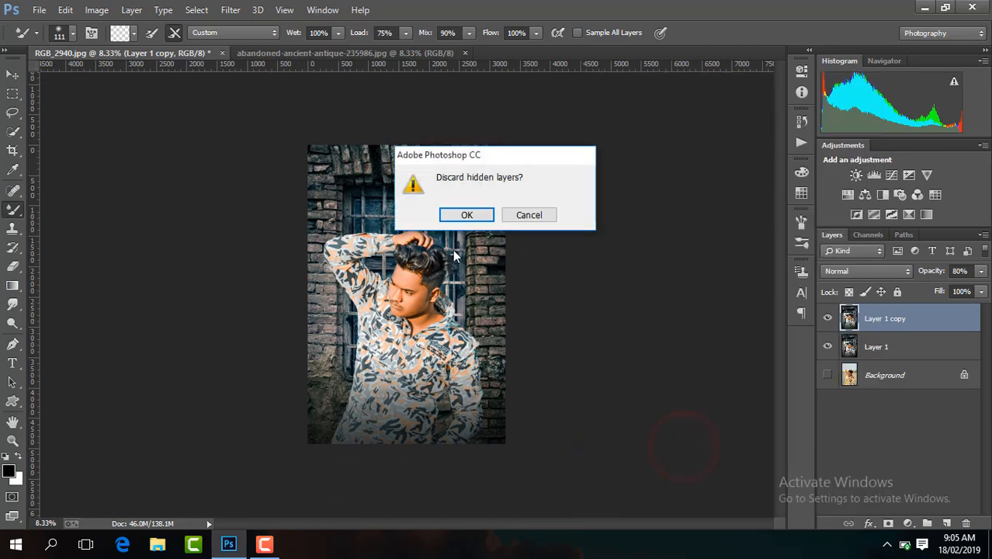
left_click(467, 215)
Duplicate the flattened Background, invert the copy's colors and set its blend mode to Vivid Light.
key("ctrl+j")
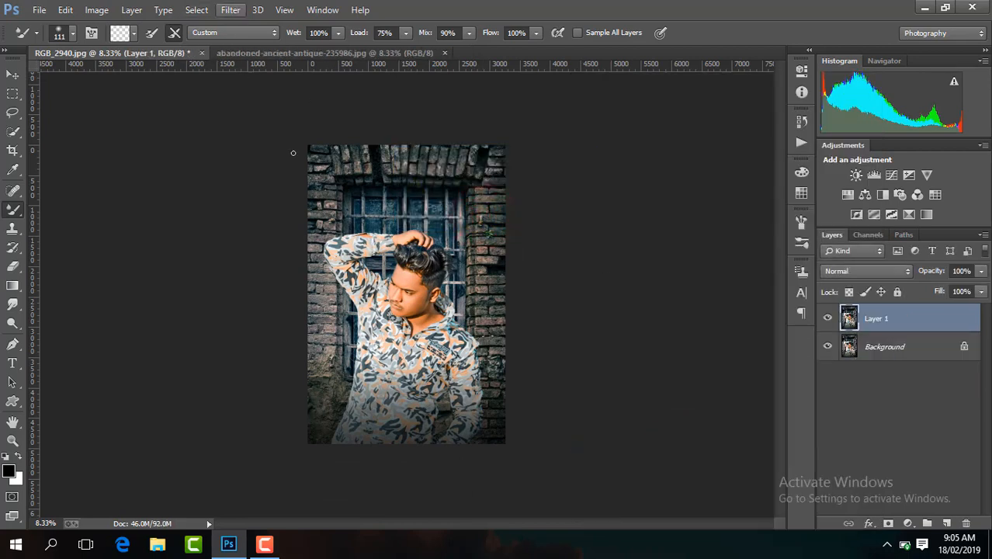
key("ctrl+i")
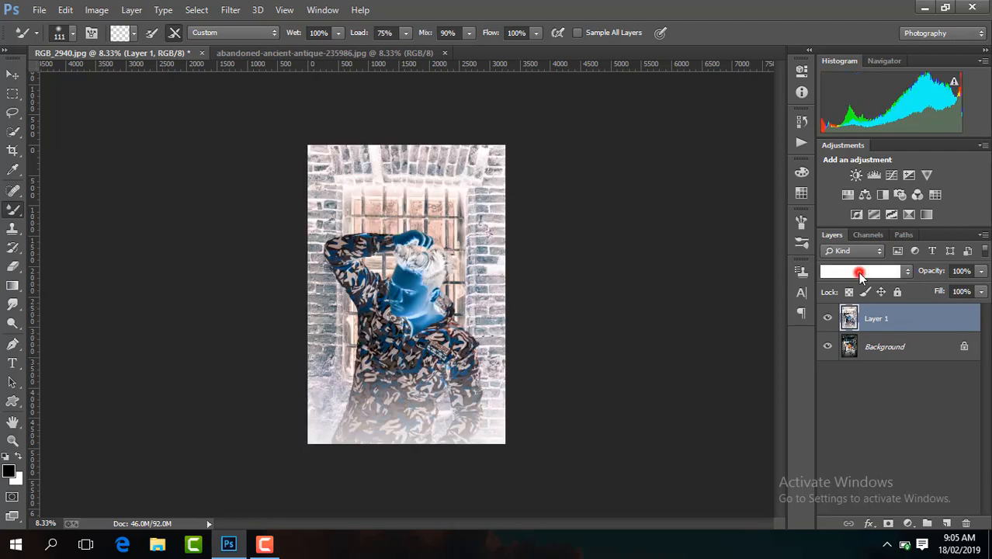
left_click(859, 274)
left_click(854, 215)
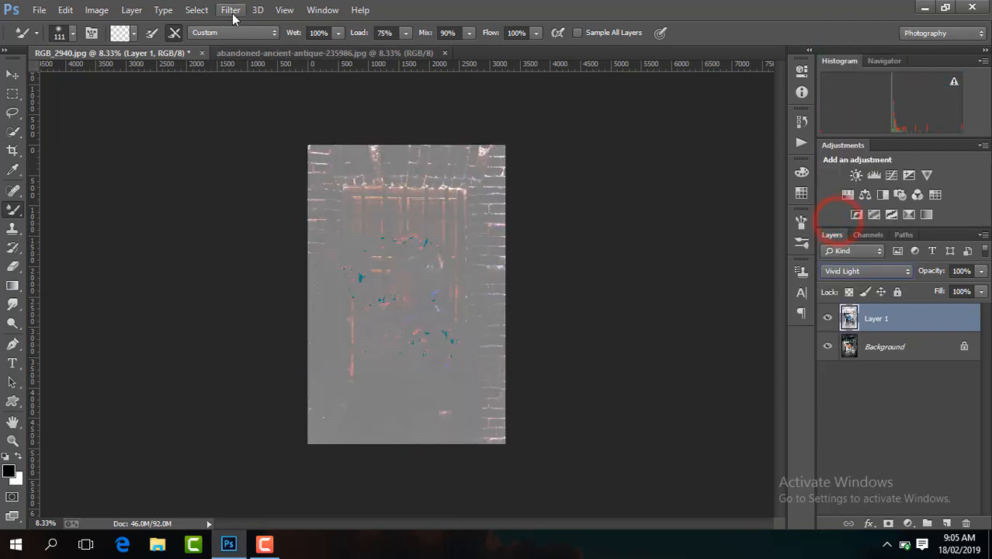
Apply a High Pass filter with a 16.8-pixel radius to the inverted Layer 1.
left_click(231, 10)
mouse_move(310, 337)
left_click(439, 351)
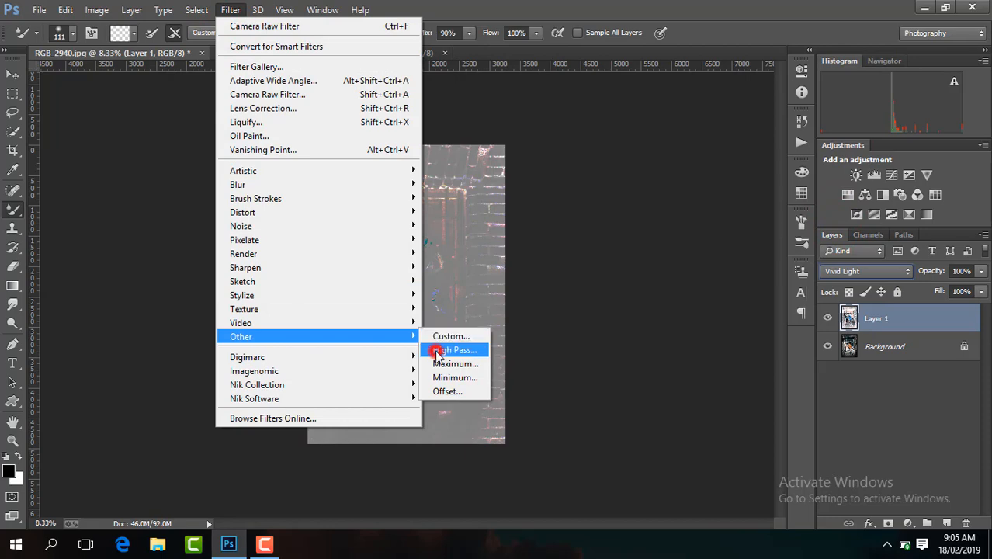
key("ctrl+plus")
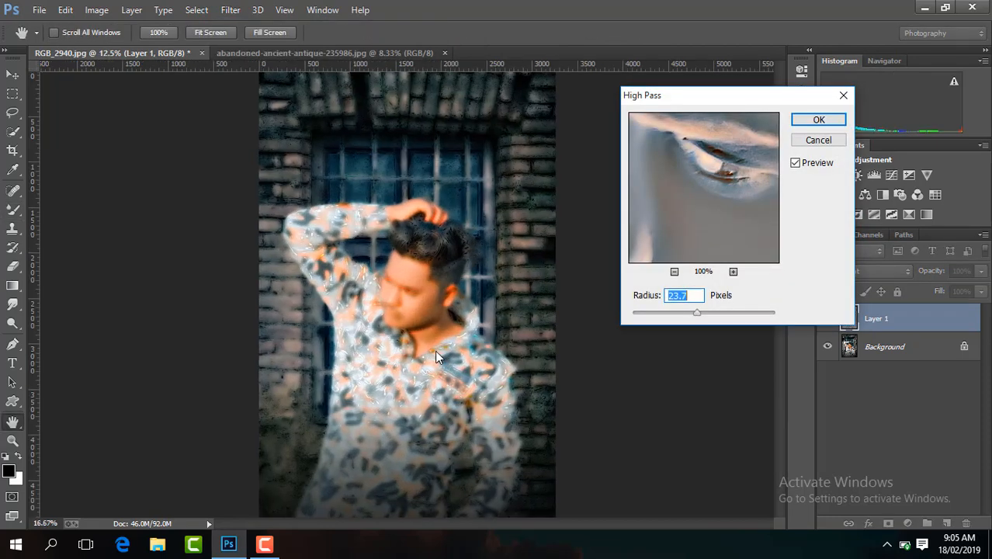
key("ctrl+plus")
left_click(691, 314)
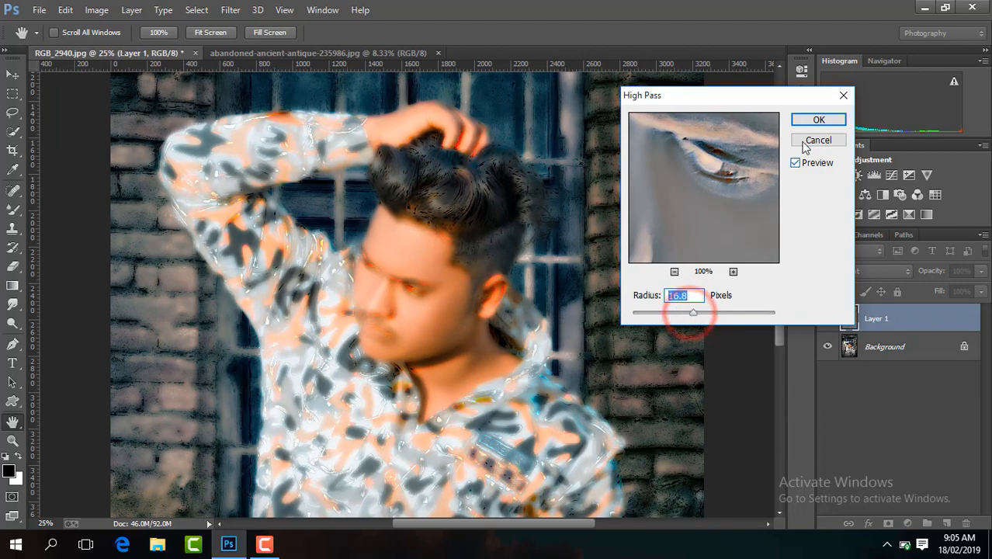
left_click(816, 119)
Apply a Gaussian Blur to the inverted High Pass layer, fine-tuning the radius to slightly below 9.4 pixels.
key("b")
left_click(235, 11)
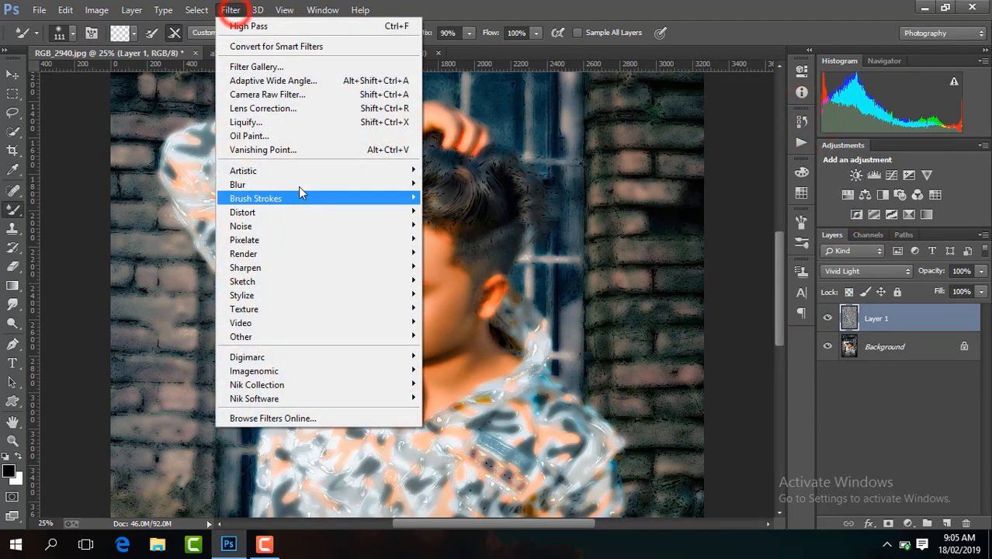
mouse_move(297, 181)
left_click(504, 292)
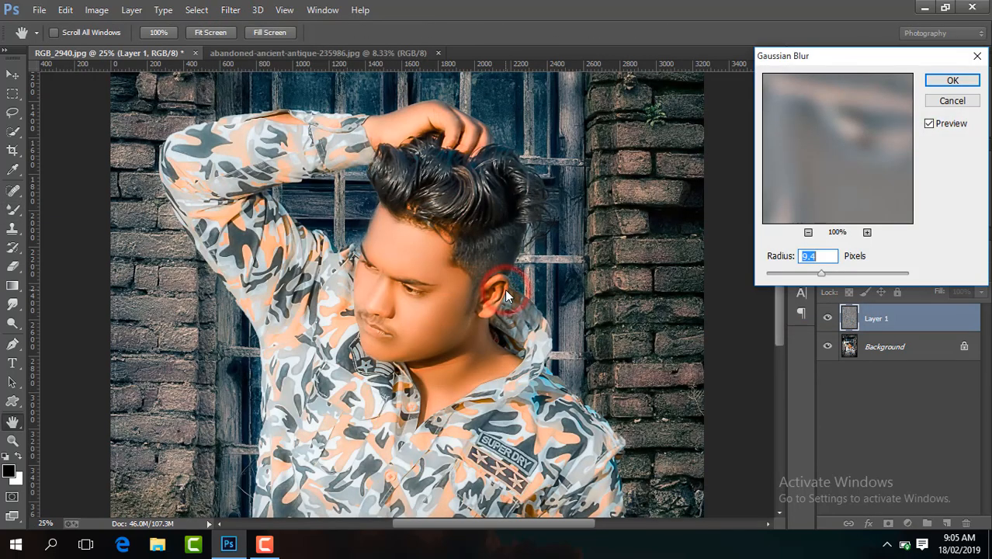
key("ctrl+plus")
key("ctrl+plus")
key("ctrl+plus")
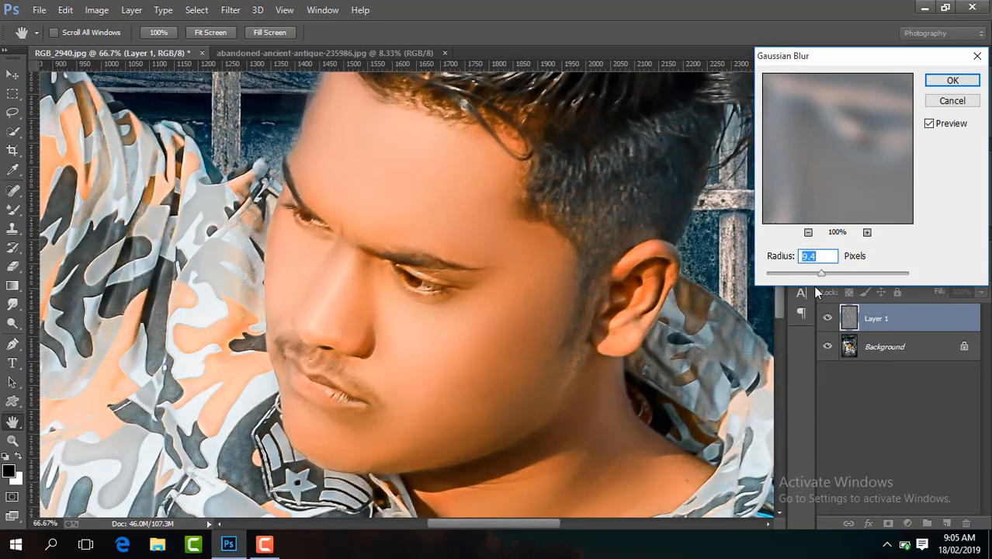
left_click_drag(822, 273, 820, 274)
left_click(948, 81)
key("b")
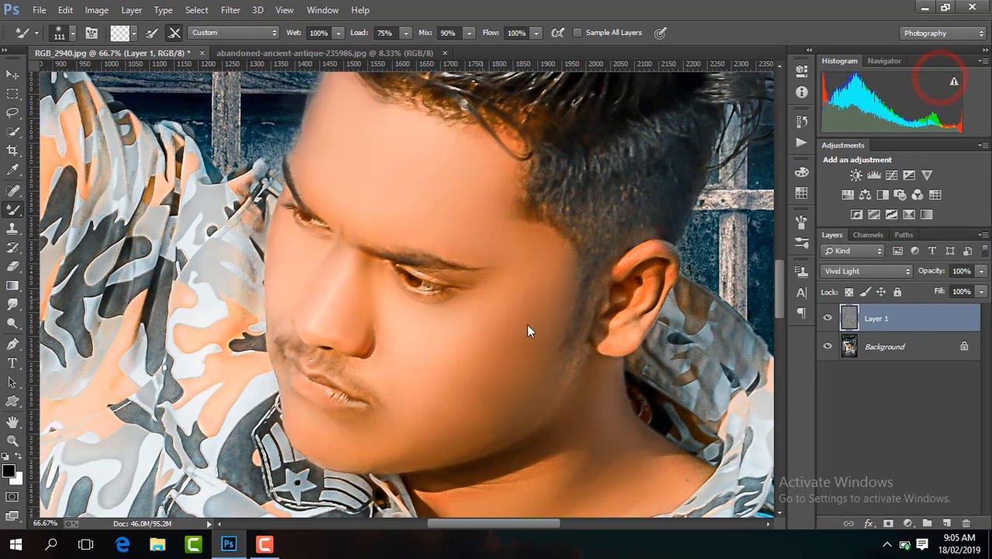
Add a black mask to Layer 1 and switch to the regular Brush tool with white as the painting color.
left_click(889, 522, "alt")
key("x")
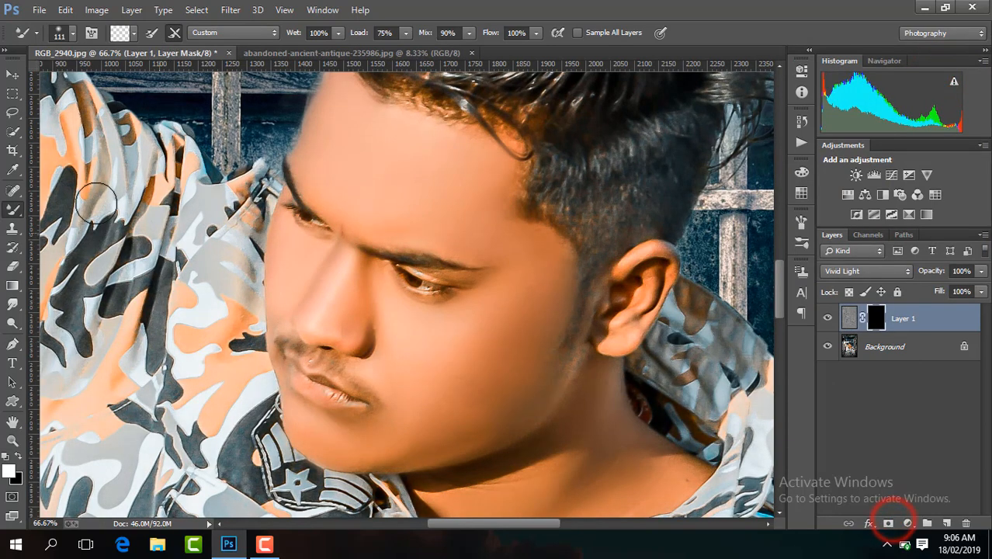
right_click(14, 209)
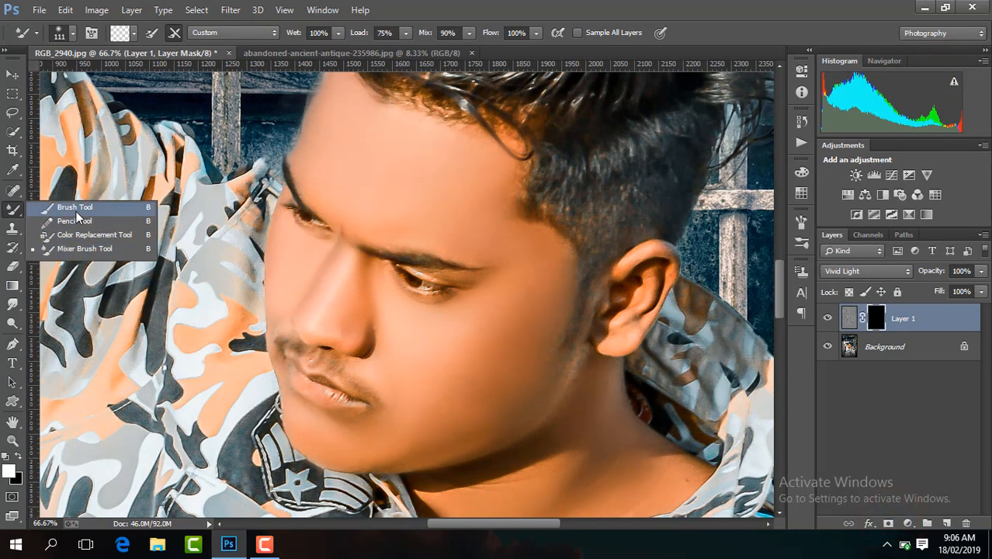
left_click(78, 207)
Paint white on Layer 1's mask over the forehead, cheeks, ear and neck to reveal the skin smoothing.
left_click(387, 176)
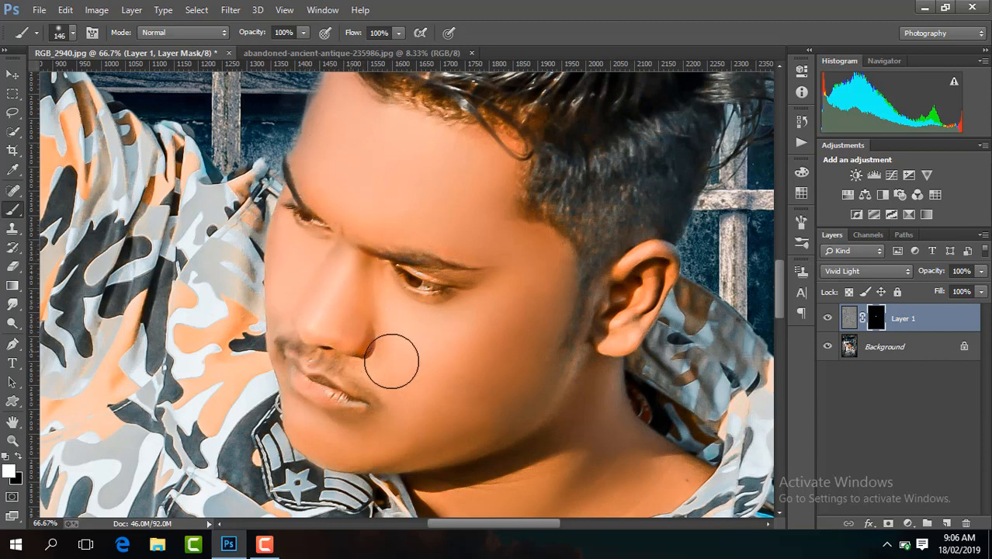
left_click(460, 377)
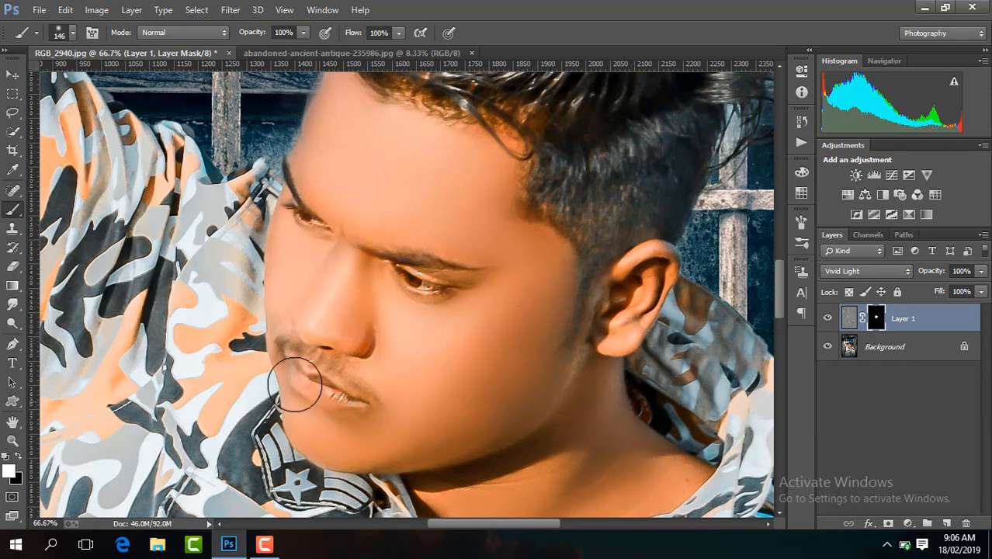
left_click(633, 298)
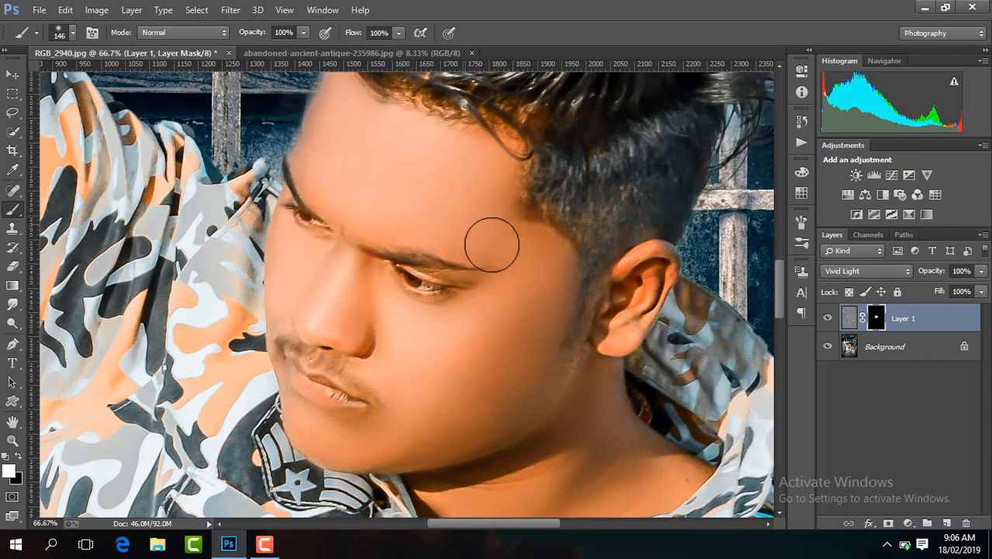
left_click_drag(777, 268, 779, 297)
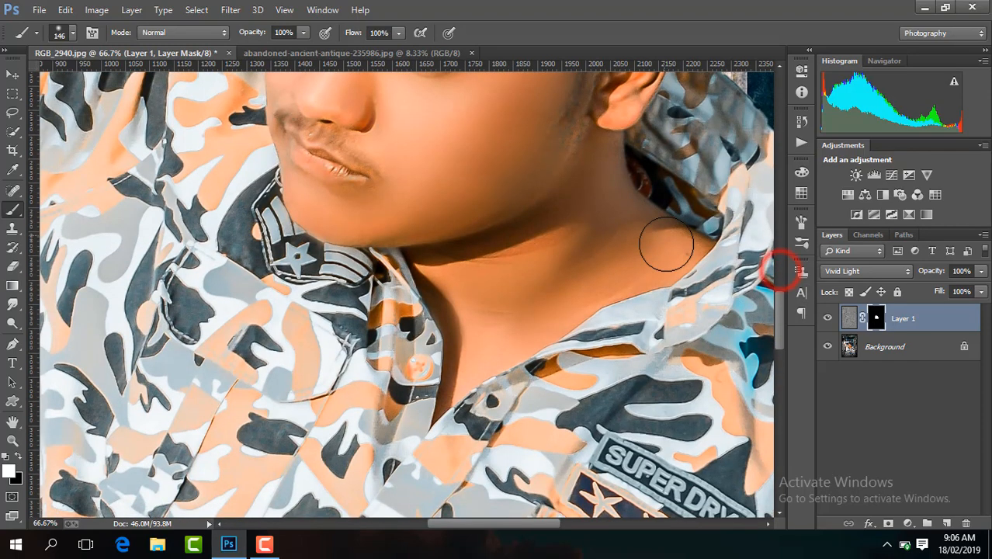
left_click(665, 232)
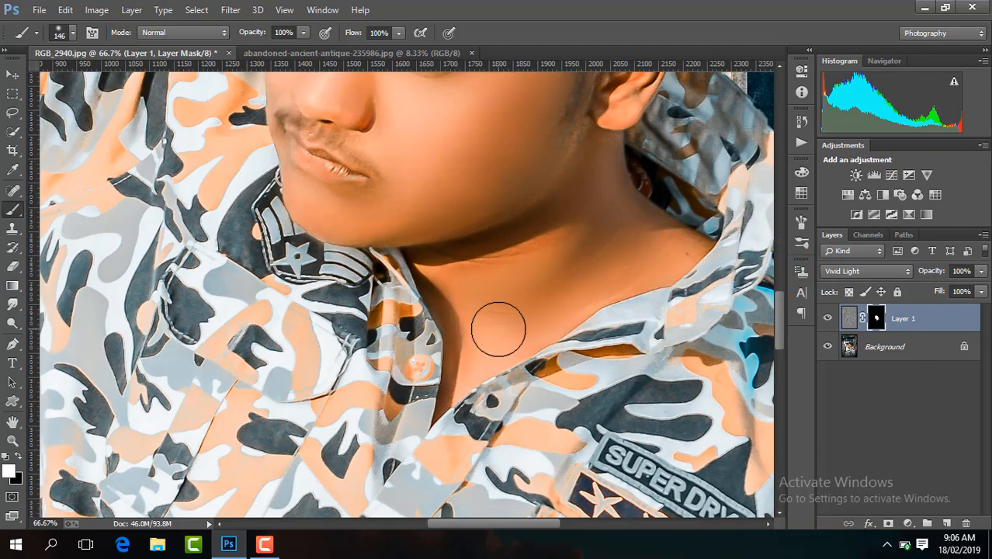
Compare the whole picture with Layer 1 hidden and shown, and merge the layers into a single Background.
scroll(498, 329, "down", 6)
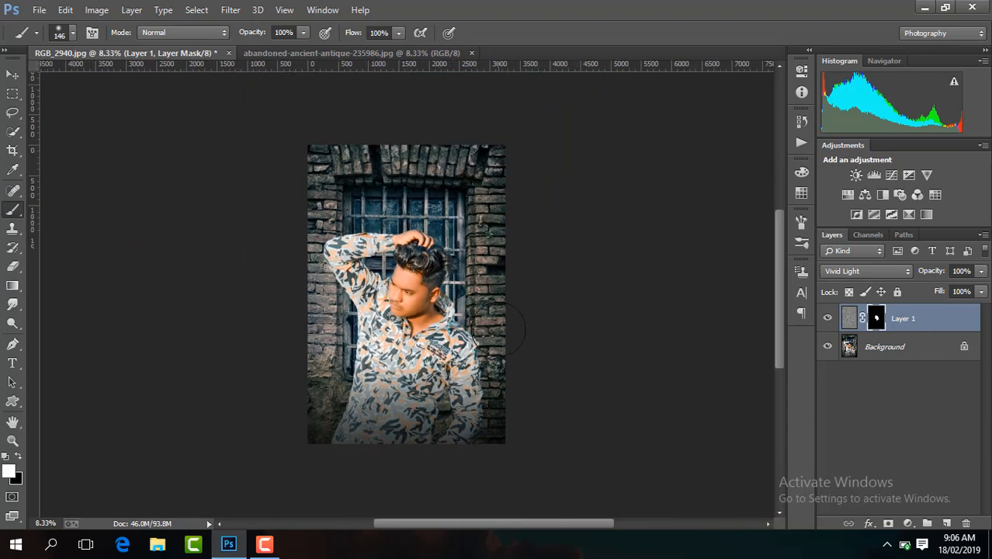
left_click(829, 318)
left_click(829, 317)
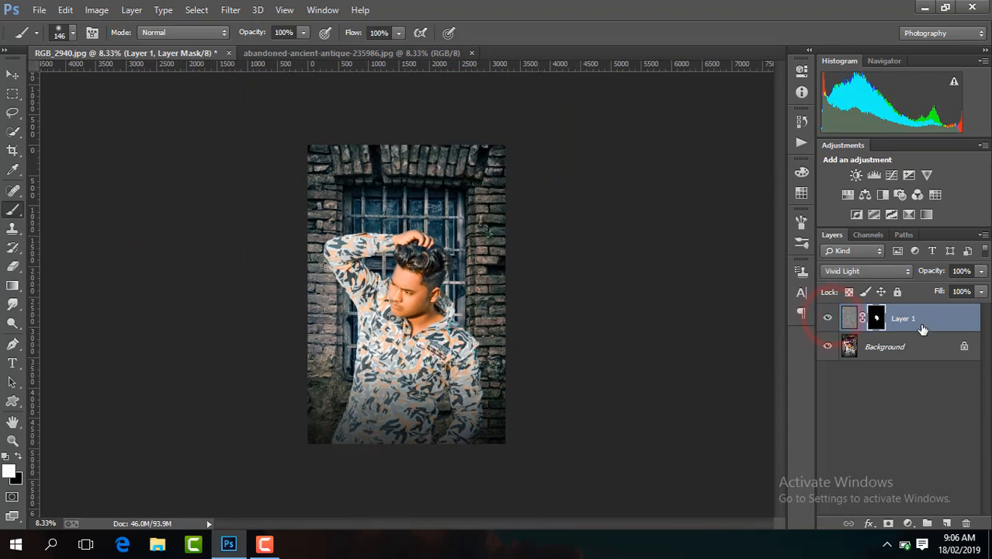
right_click(922, 330)
left_click(703, 431)
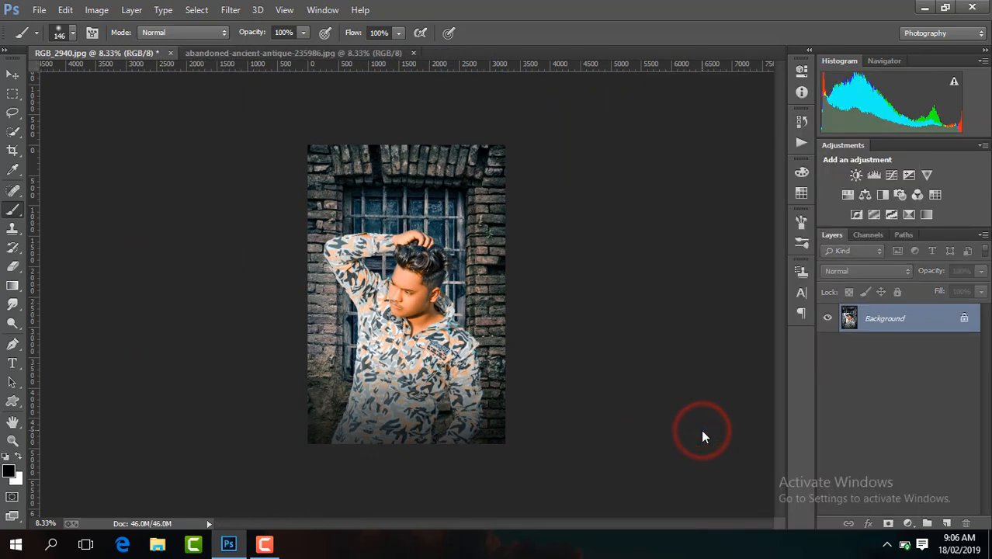
Activate the Gradient tool for the image's lower edge and merge the duplicated Background copy back down.
key("ctrl+j")
left_click(12, 286)
key("ctrl+plus")
key("ctrl+plus")
key("ctrl+plus")
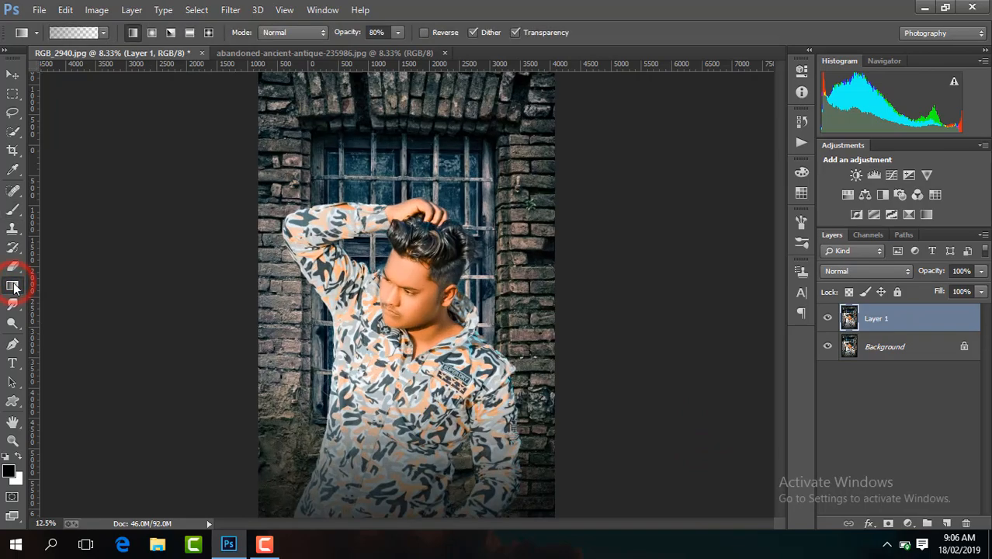
left_click_drag(779, 307, 779, 416)
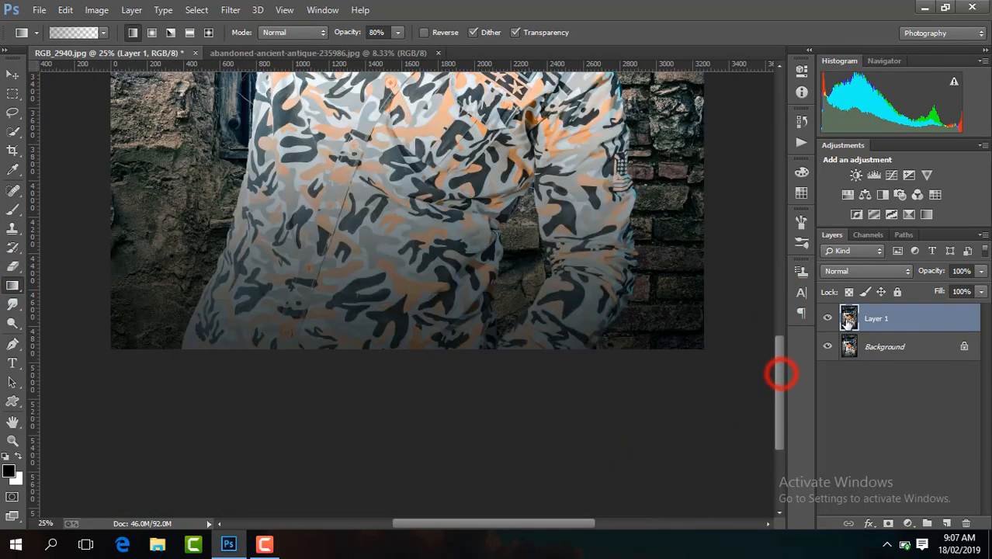
key("ctrl+e")
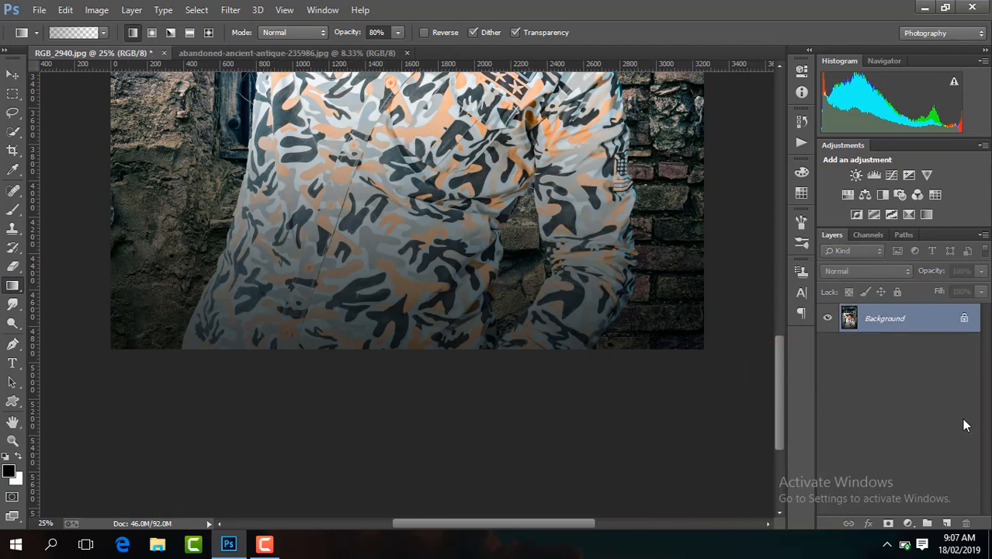
Add an empty layer and draw a black-to-transparent gradient upward from the picture's bottom edge to darken it.
left_click(948, 523)
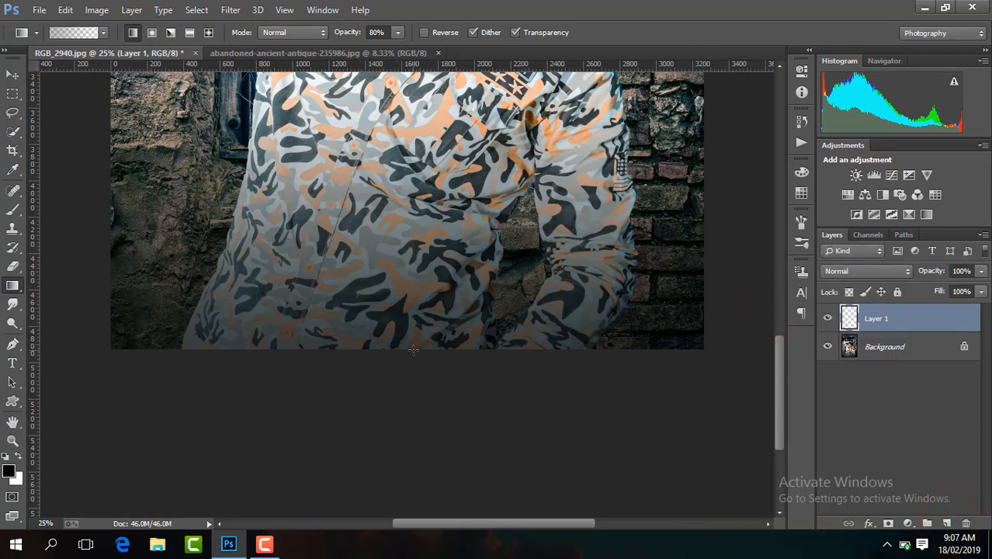
left_click_drag(413, 349, 413, 351)
key("ctrl+minus")
key("ctrl+minus")
key("ctrl+minus")
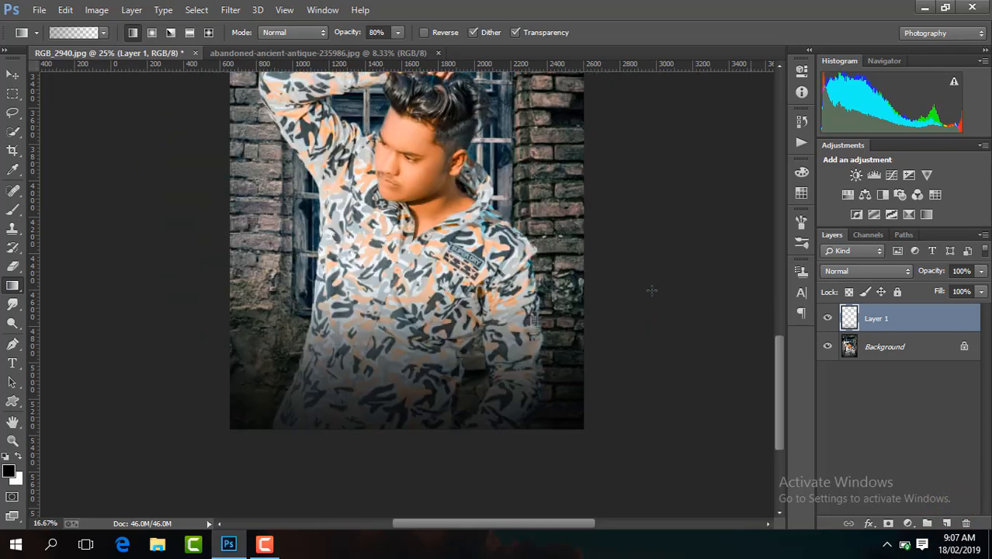
Set the gradient layer's opacity to 61% and merge the visible layers.
left_click(982, 272)
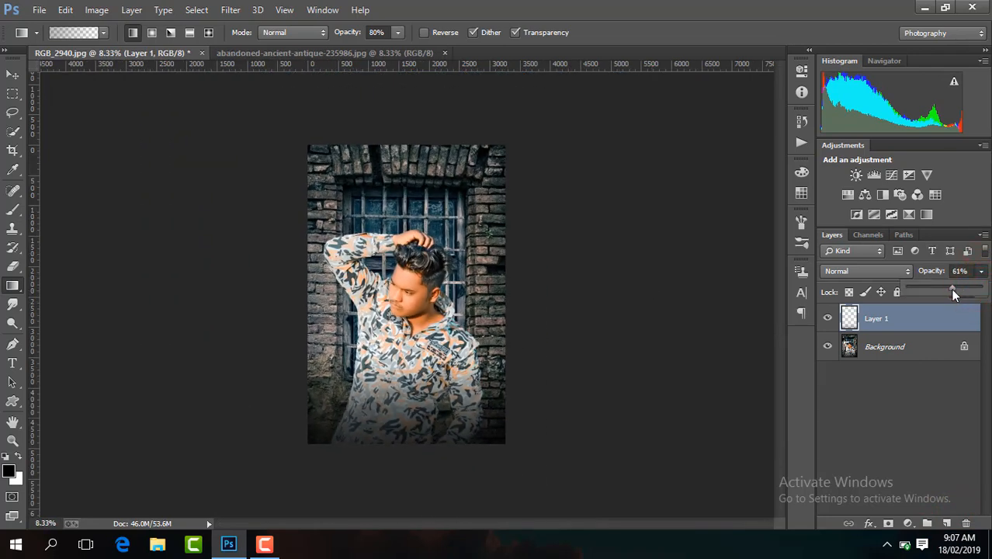
right_click(934, 322)
left_click(740, 429)
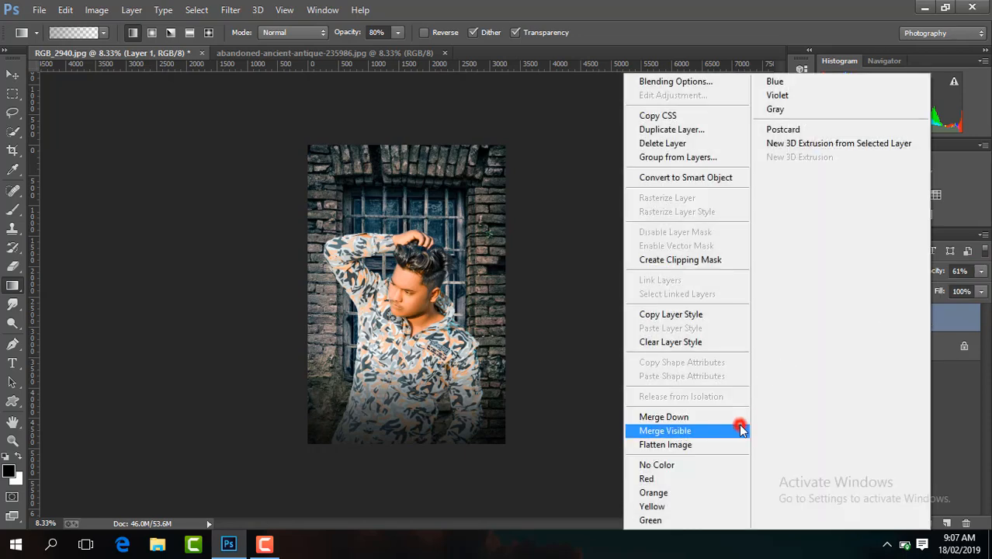
Duplicate the Background and open the copy in the Camera Raw Filter, setting the temperature to -10.
key("ctrl+j")
left_click(231, 10)
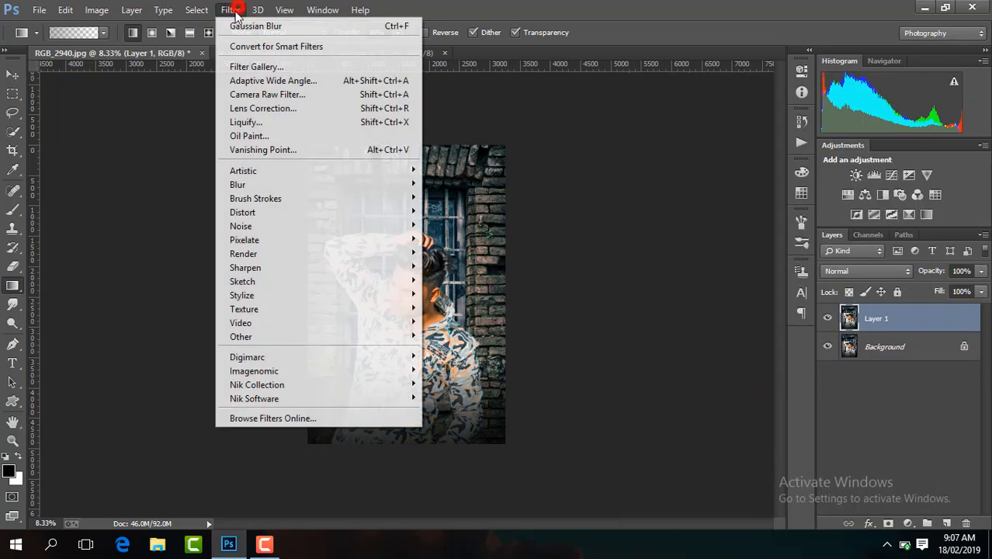
left_click(319, 93)
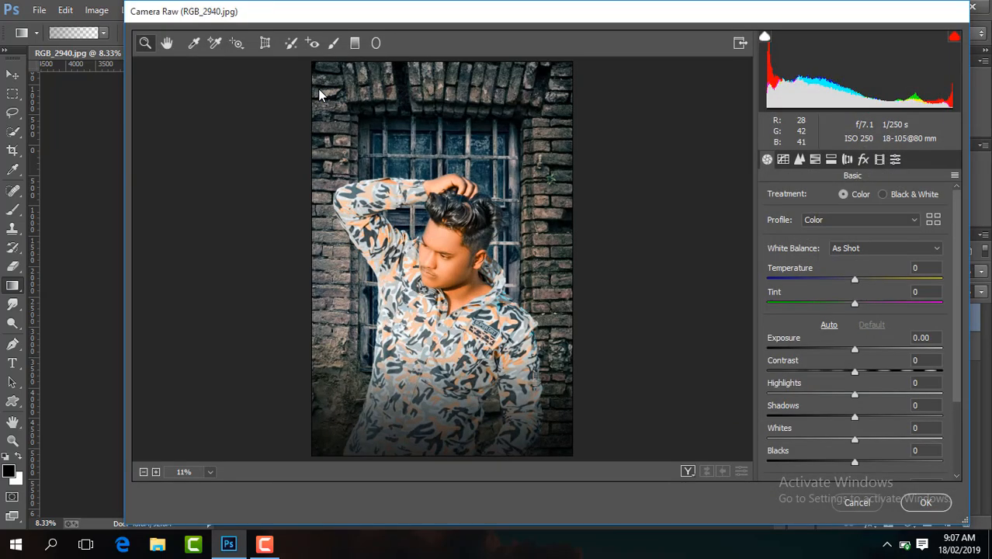
left_click_drag(855, 282, 849, 282)
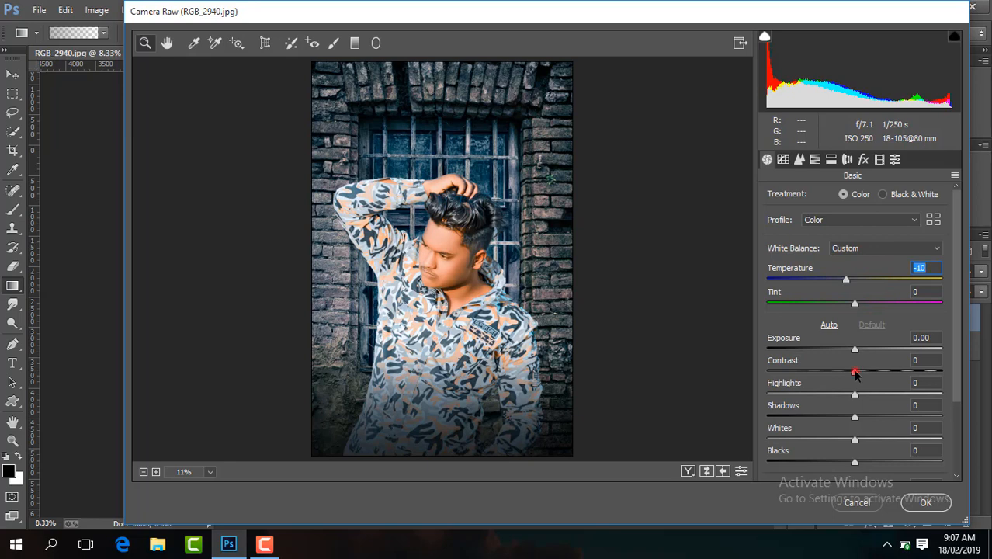
Set Contrast to +28, Blacks to -20, Shadows to +12, Clarity to +17 and Vibrance to +19.
left_click_drag(854, 373, 879, 373)
left_click_drag(855, 464, 824, 465)
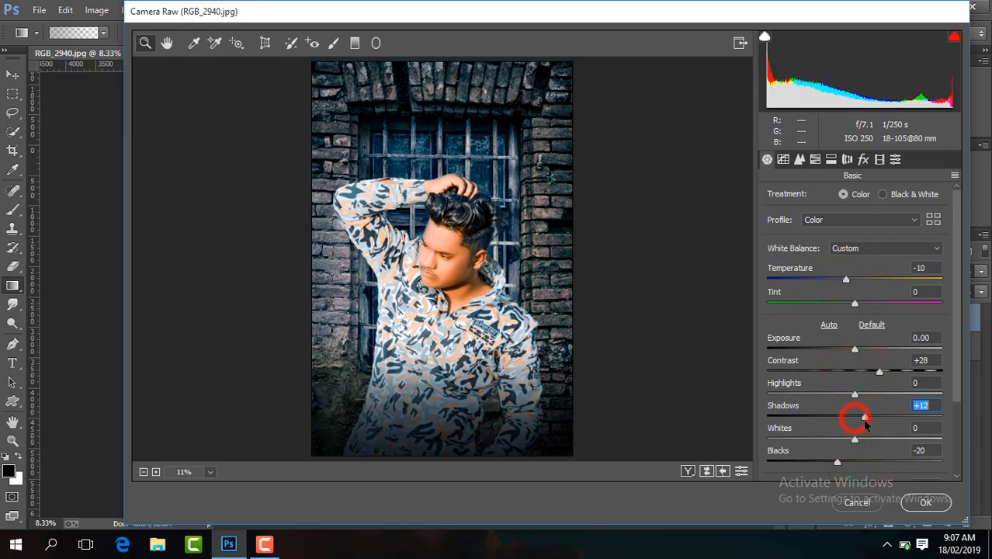
left_click_drag(956, 349, 956, 415)
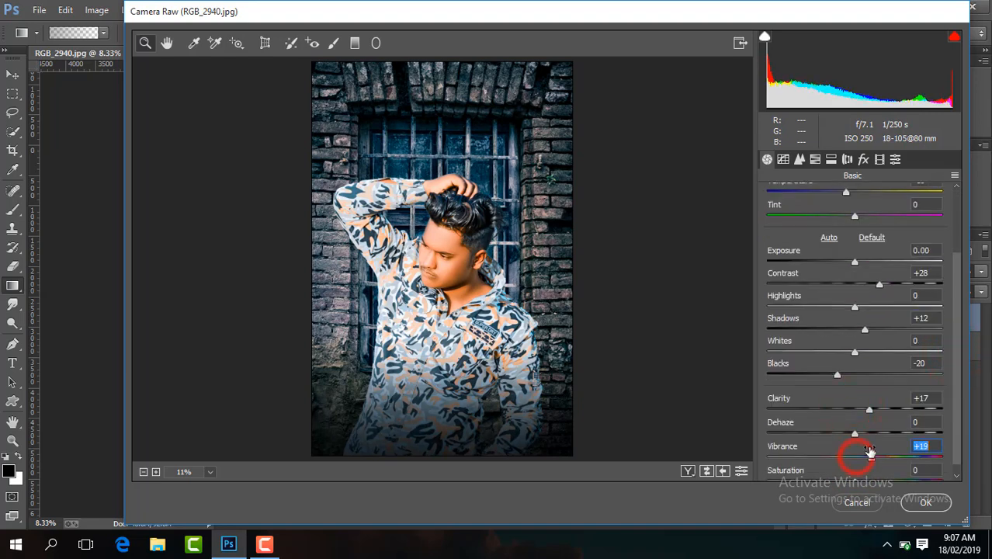
Set HSL hue Blues to -32, saturation Yellows and Greens to -100, Aquas to +12, Blues to +22, and raise the Oranges luminance.
left_click(815, 160)
left_click(773, 196)
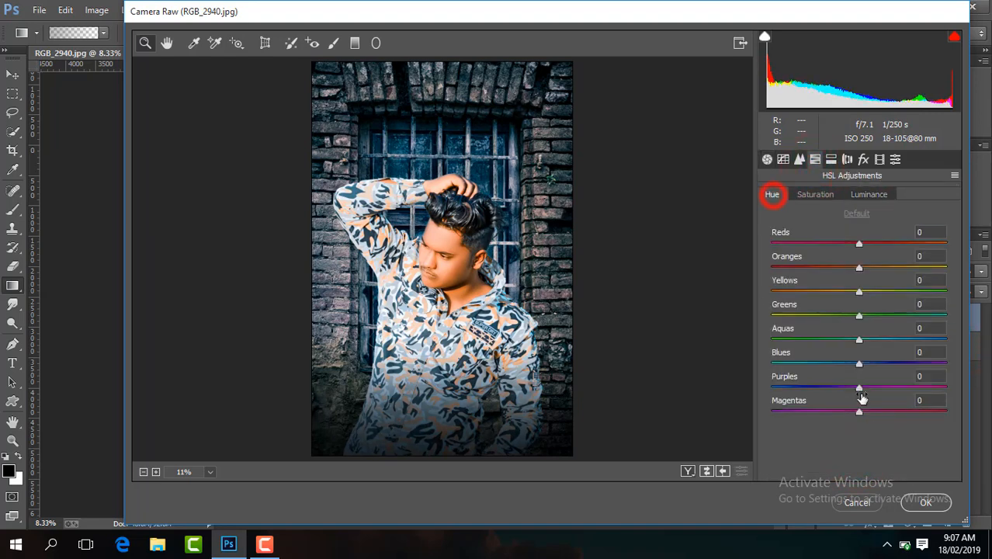
left_click_drag(859, 364, 829, 369)
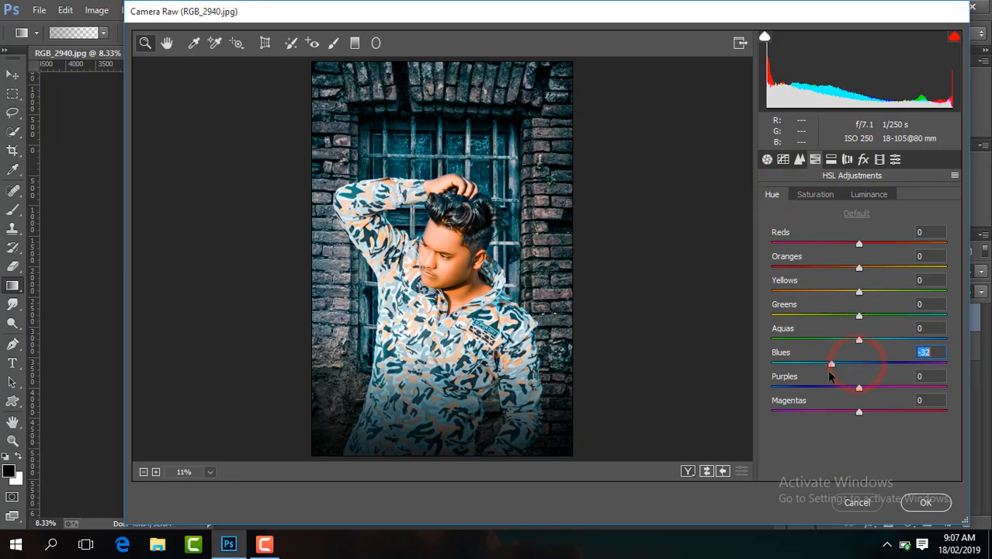
left_click(832, 196)
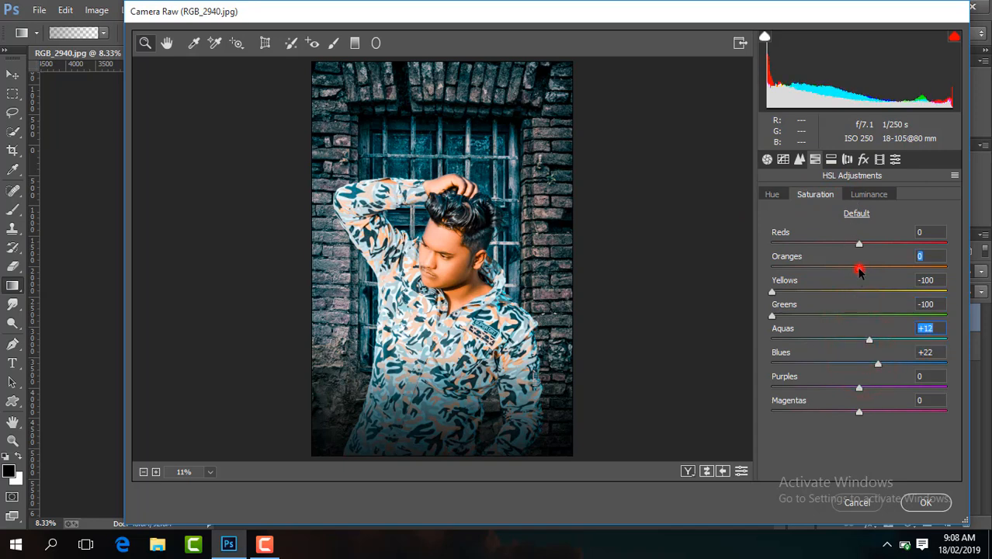
left_click(860, 195)
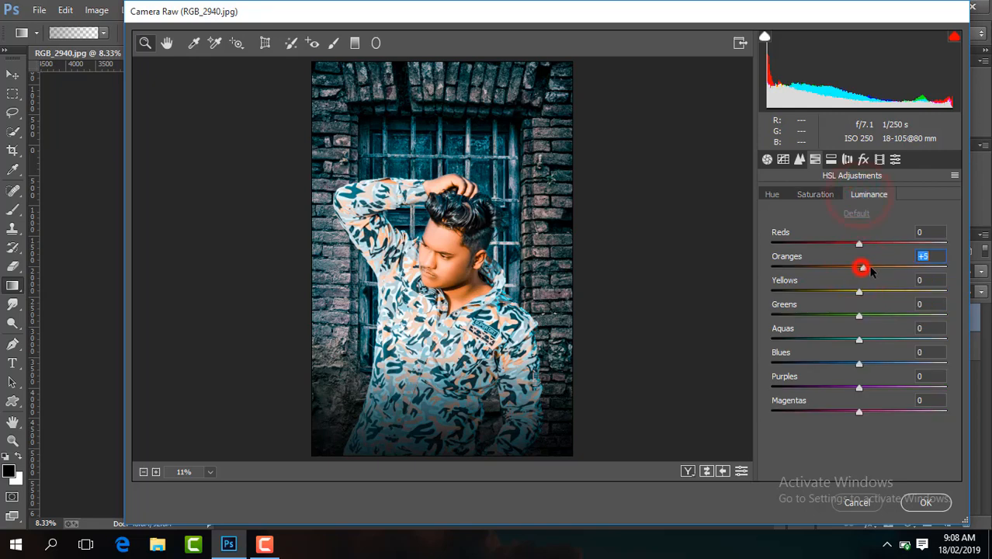
Add a post-crop vignette of -26, sharpening of 38 and some luminance noise reduction, and apply the Camera Raw edits.
left_click(861, 159)
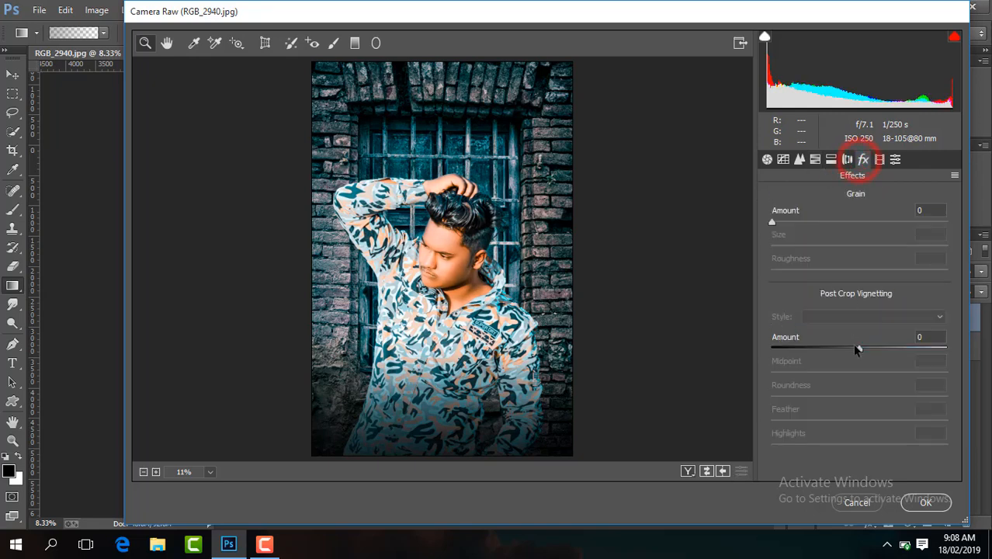
left_click_drag(860, 351, 828, 353)
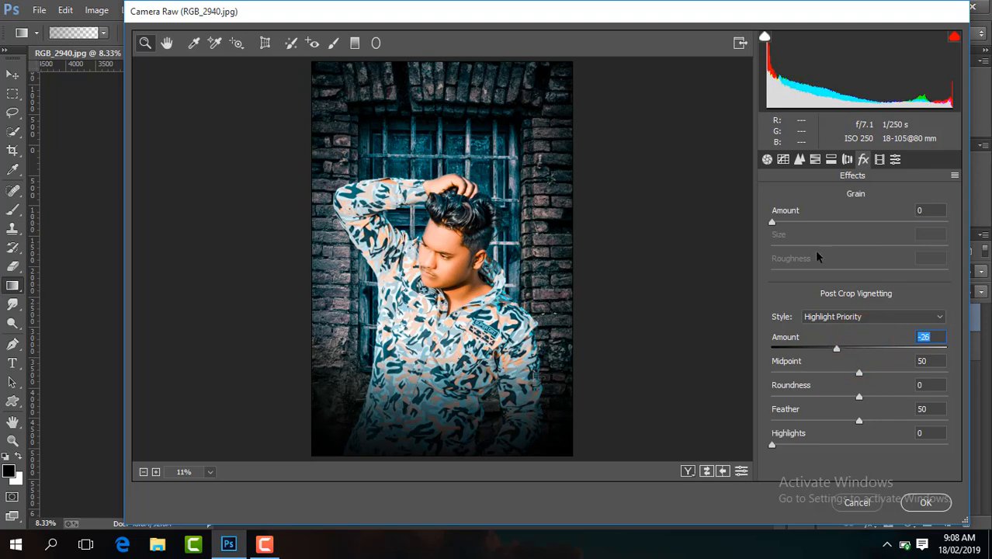
left_click(799, 160)
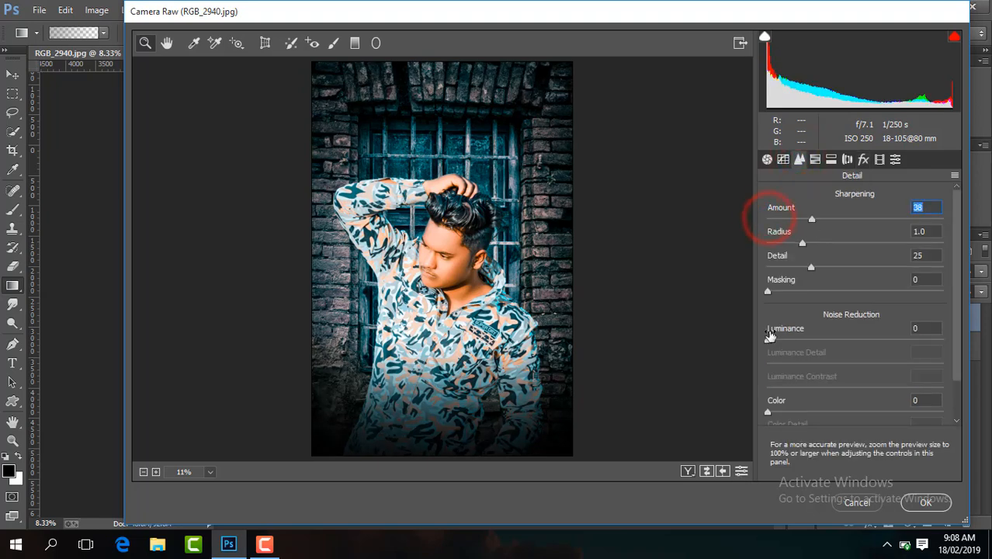
left_click_drag(768, 341, 800, 345)
left_click(928, 503)
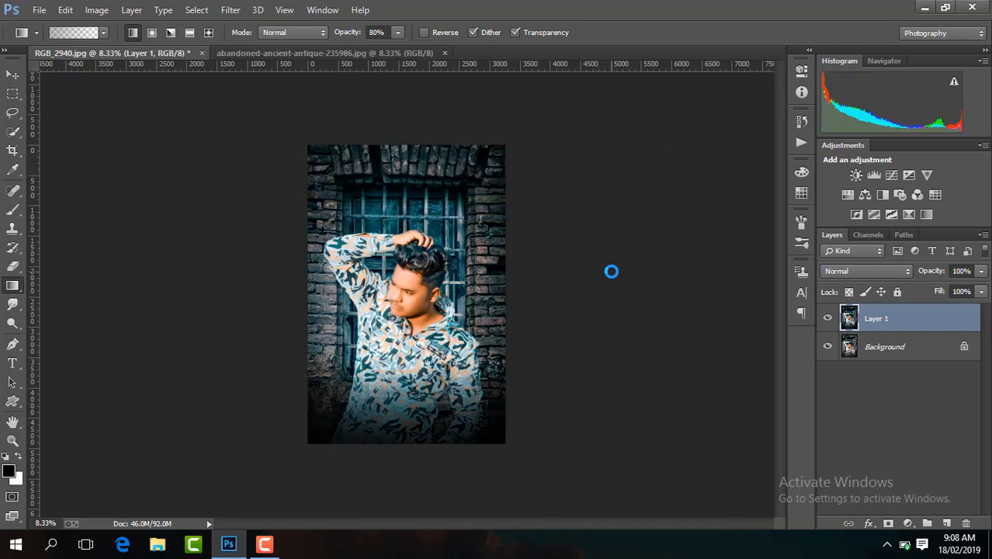
key("ctrl+plus")
key("ctrl+plus")
key("ctrl+plus")
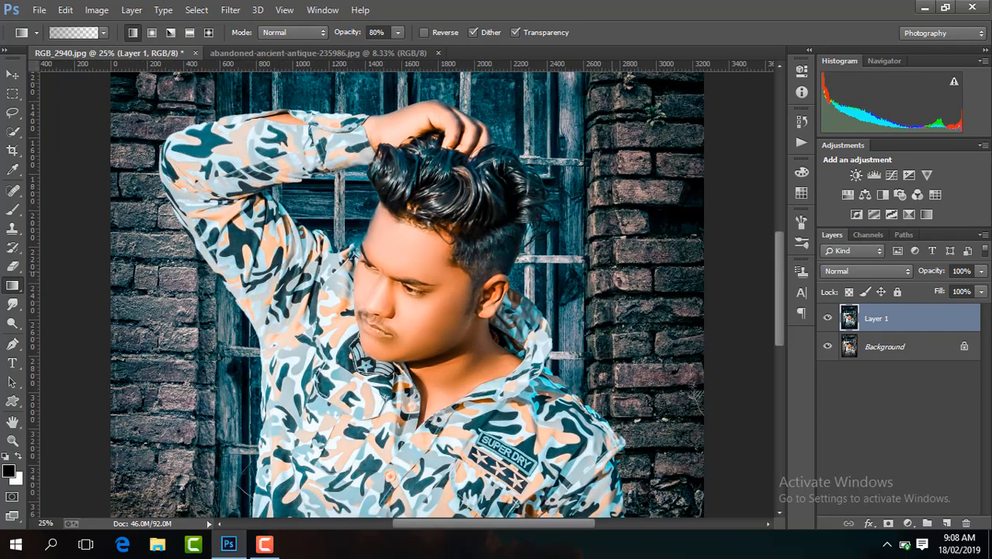
Compare the graded layer with the original beneath it and flatten the image.
left_click(827, 319)
left_click(827, 320)
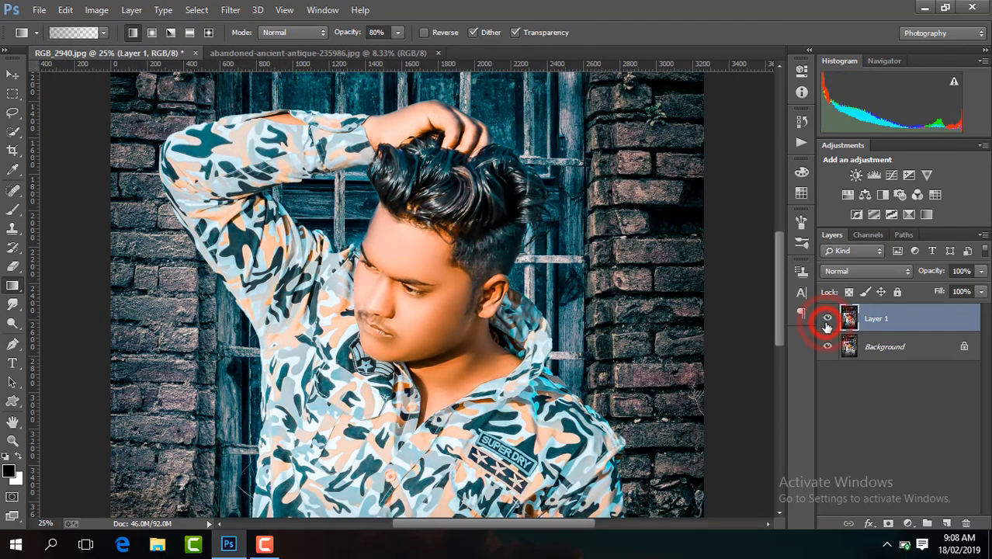
key("ctrl+minus")
key("ctrl+minus")
key("ctrl+minus")
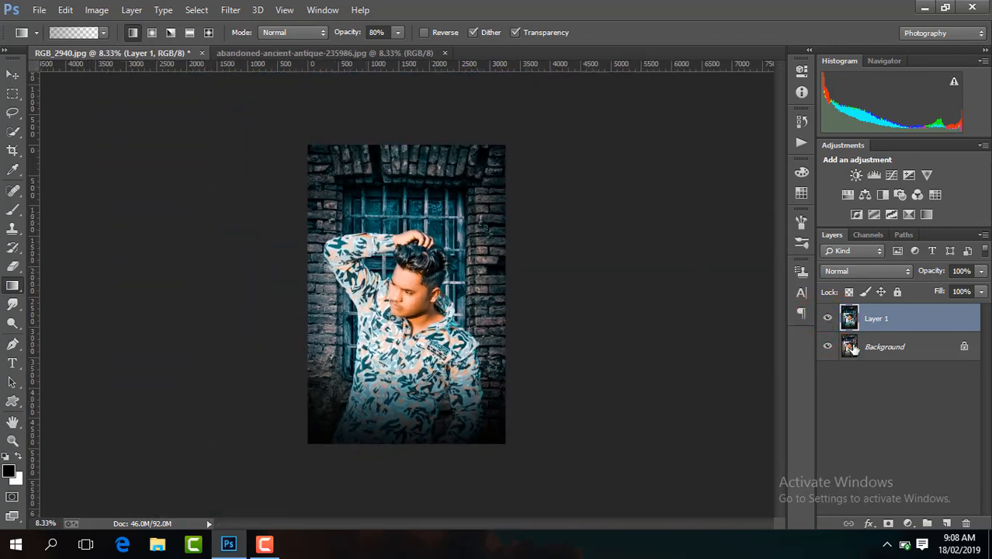
right_click(907, 332)
left_click(709, 445)
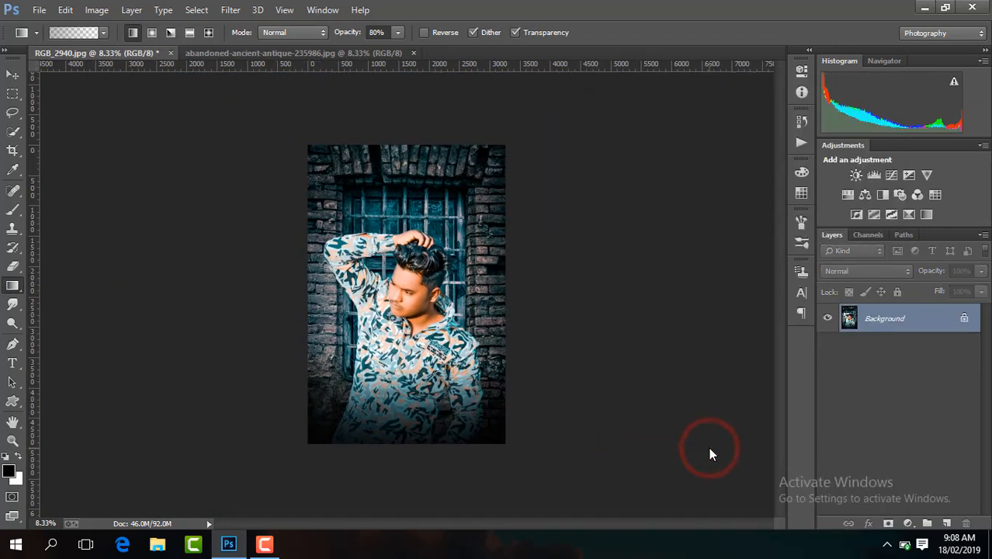
Duplicate the Background, apply the Sharpen More filter to the copy, and merge it down.
key("ctrl+j")
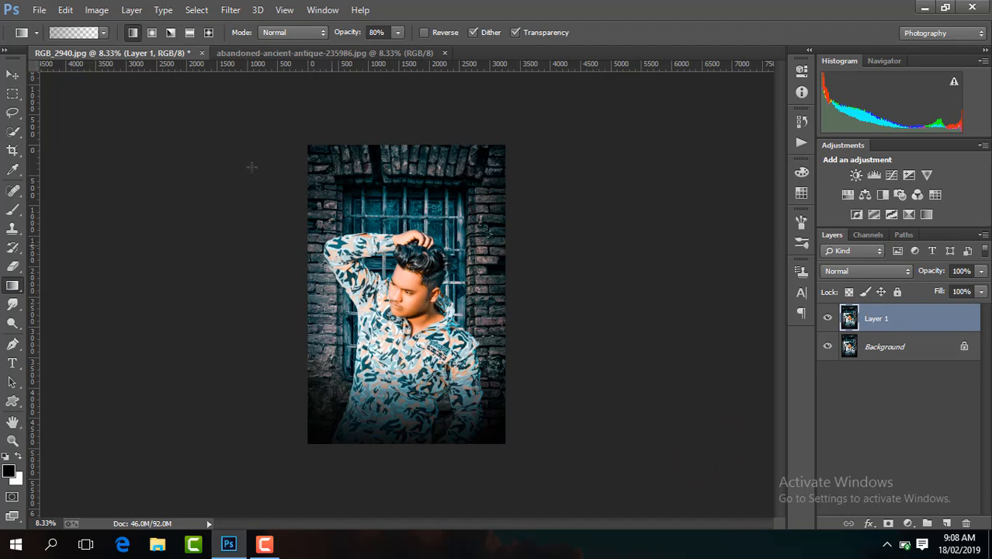
left_click(230, 9)
mouse_move(256, 268)
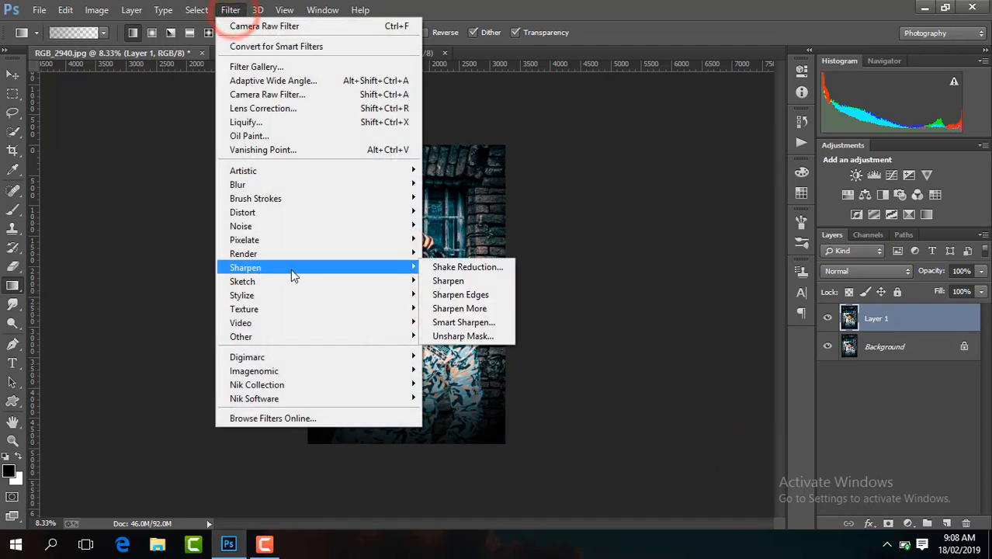
left_click(492, 313)
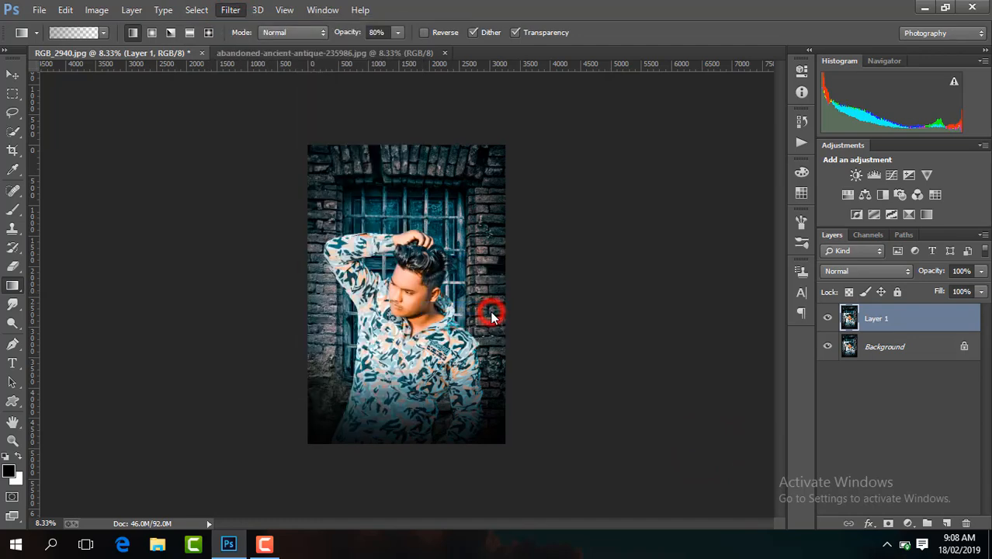
right_click(895, 318)
left_click(686, 419)
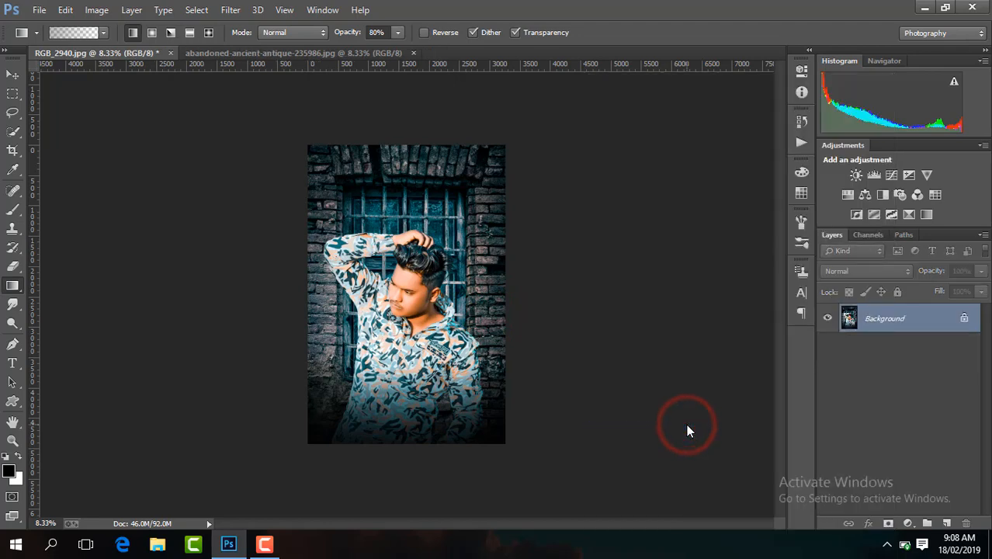
Duplicate the Background and apply Imagenomic Noiseware Professional to the copy with the Default settings.
key("ctrl+j")
left_click(230, 9)
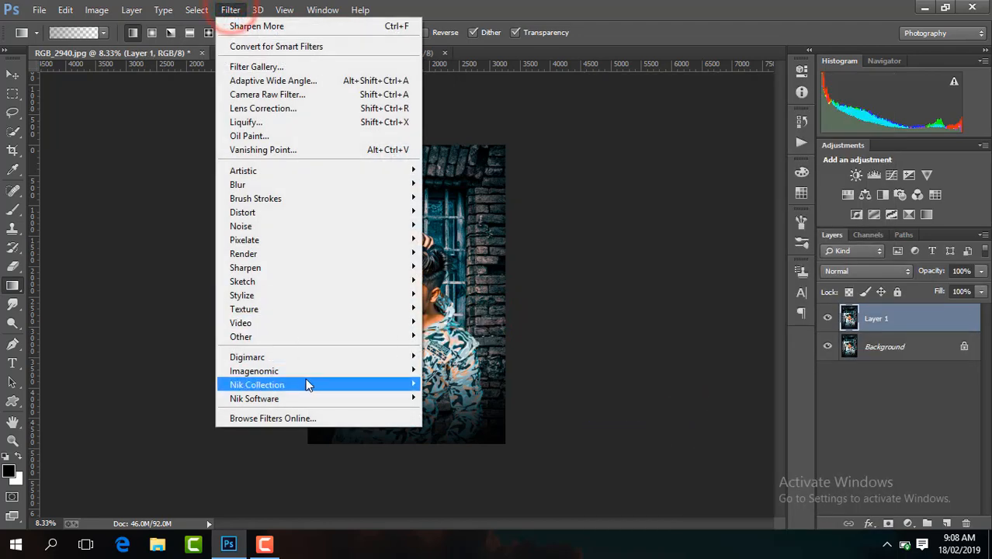
mouse_move(306, 372)
left_click(460, 370)
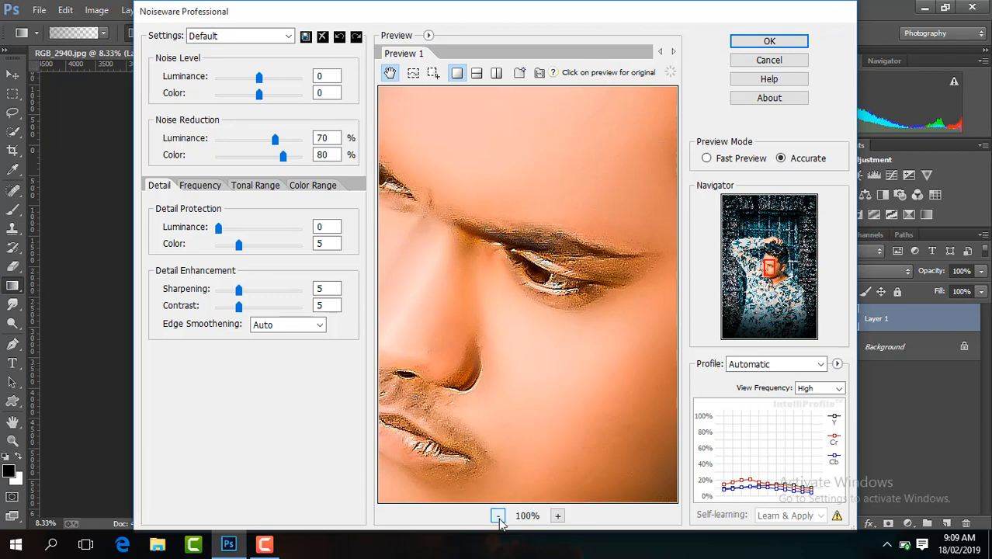
left_click(498, 516)
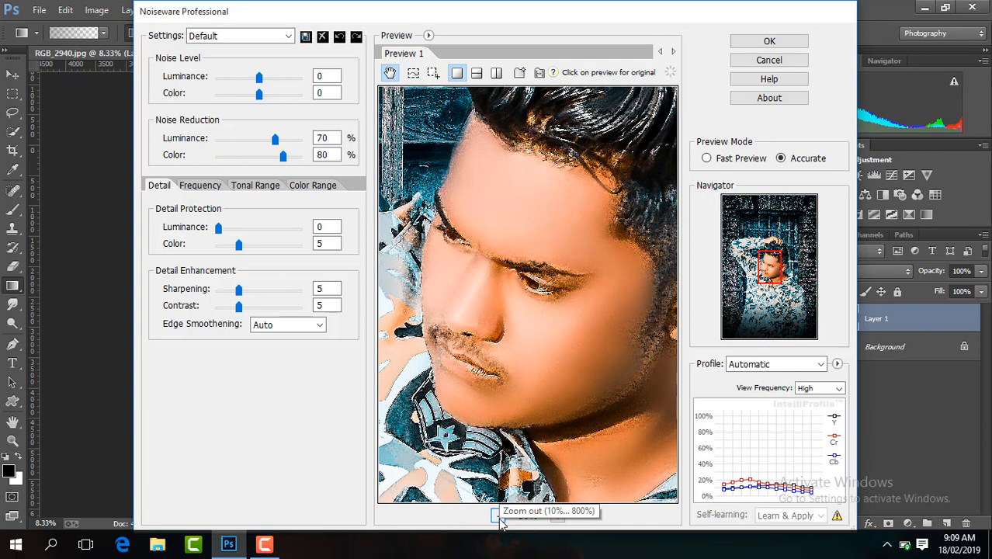
left_click(499, 516)
left_click(499, 517)
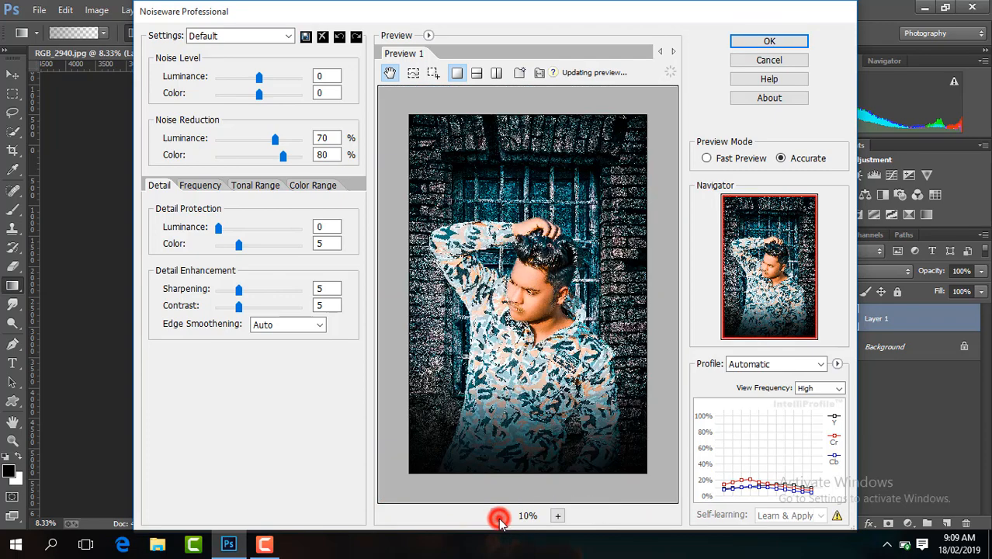
left_click(499, 516)
left_click(764, 41)
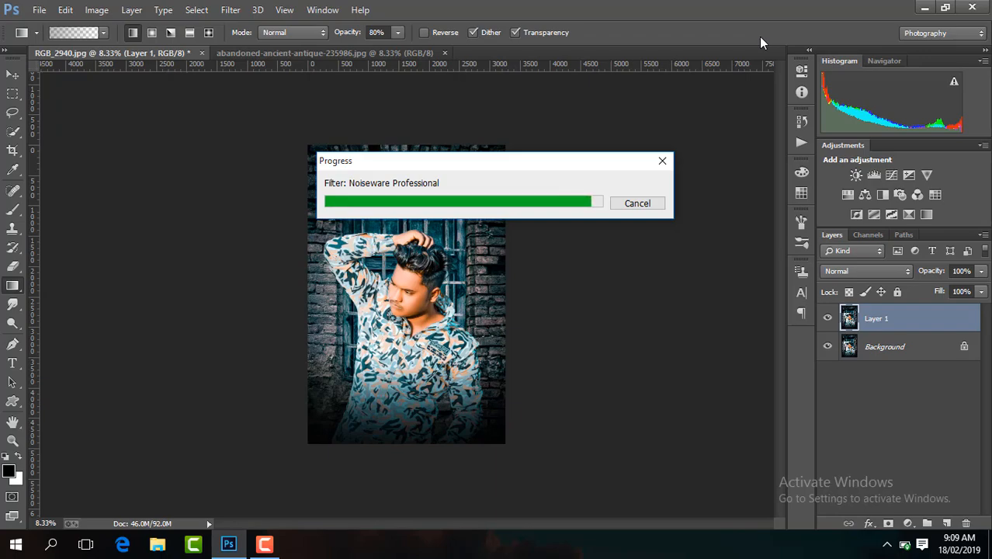
Compare the noise-reduced layer with the Background up close on the man's face.
key("ctrl+plus")
key("ctrl+plus")
key("ctrl+plus")
key("ctrl+plus")
key("ctrl+plus")
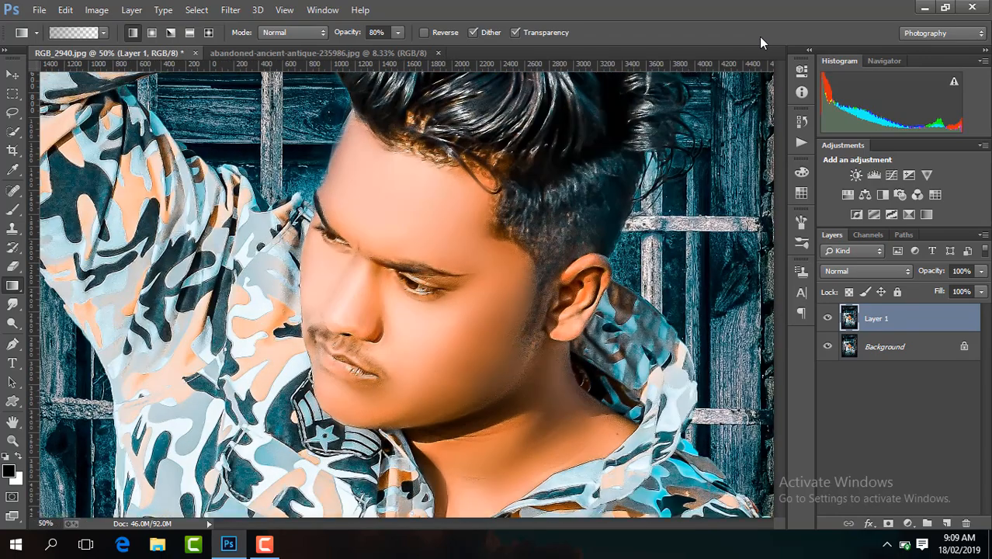
left_click(829, 318)
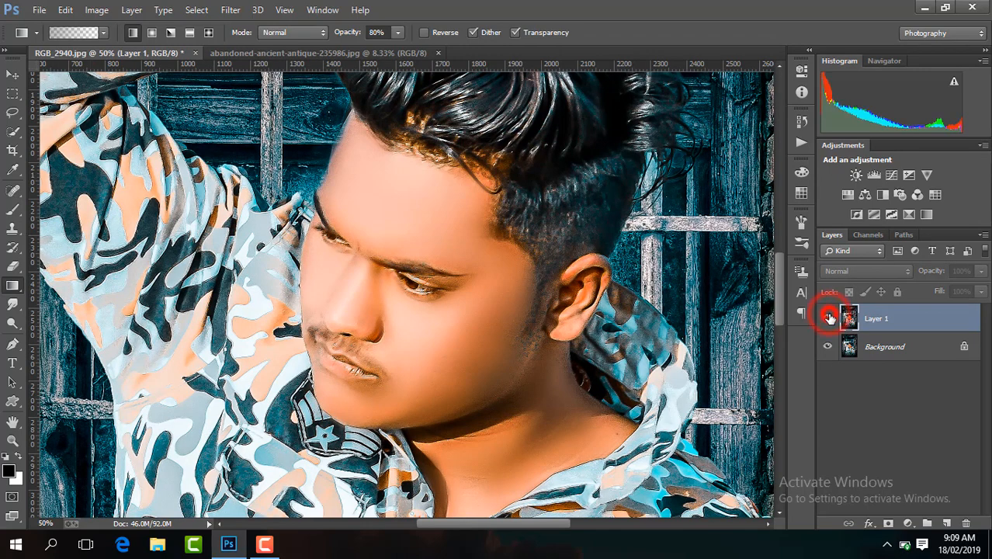
left_click(829, 318)
left_click(829, 318)
left_click(829, 318)
left_click(829, 318)
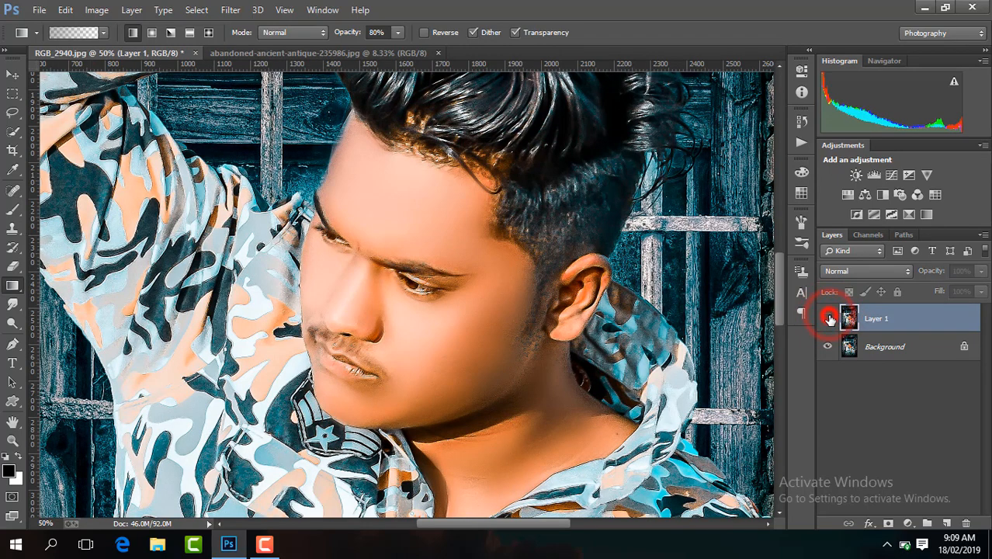
left_click(829, 318)
left_click(829, 318)
left_click(829, 318)
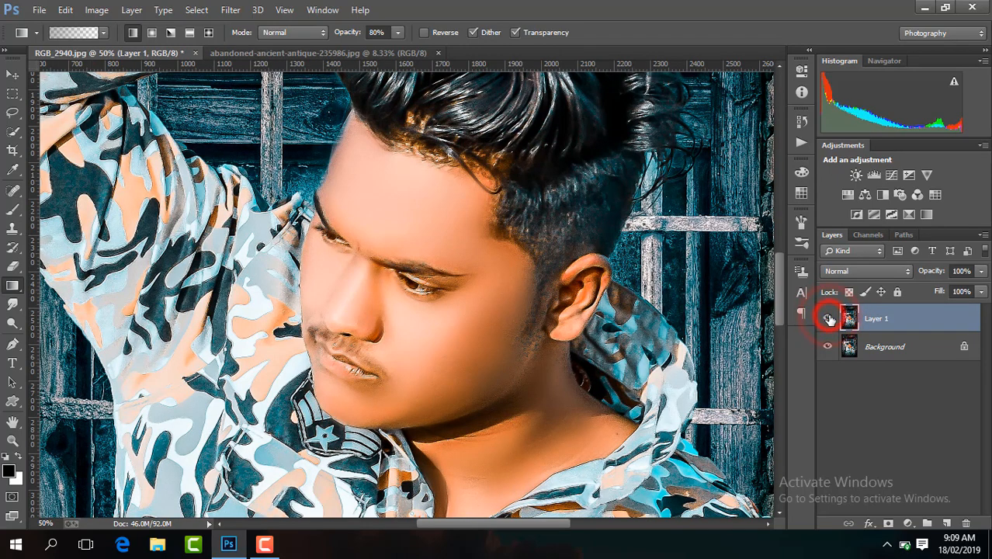
Flatten the image and duplicate the resulting Background as a new layer.
key("ctrl+minus")
key("ctrl+minus")
key("ctrl+minus")
key("ctrl+minus")
key("ctrl+minus")
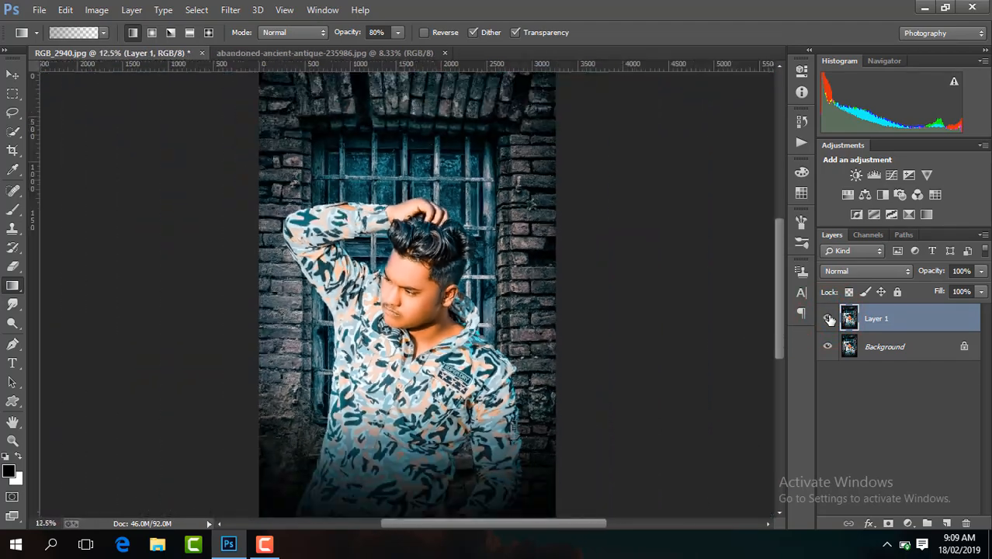
right_click(885, 322)
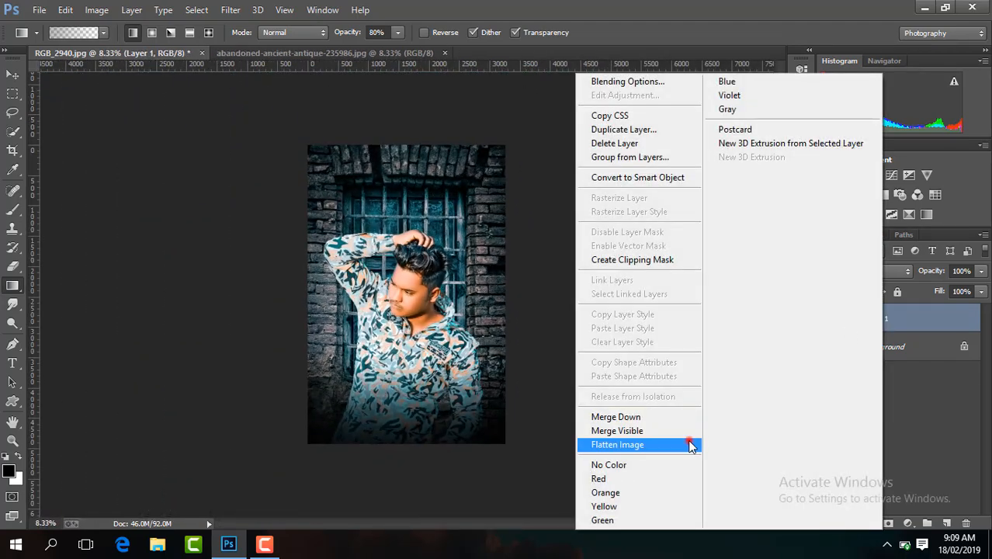
left_click(689, 444)
key("ctrl+j")
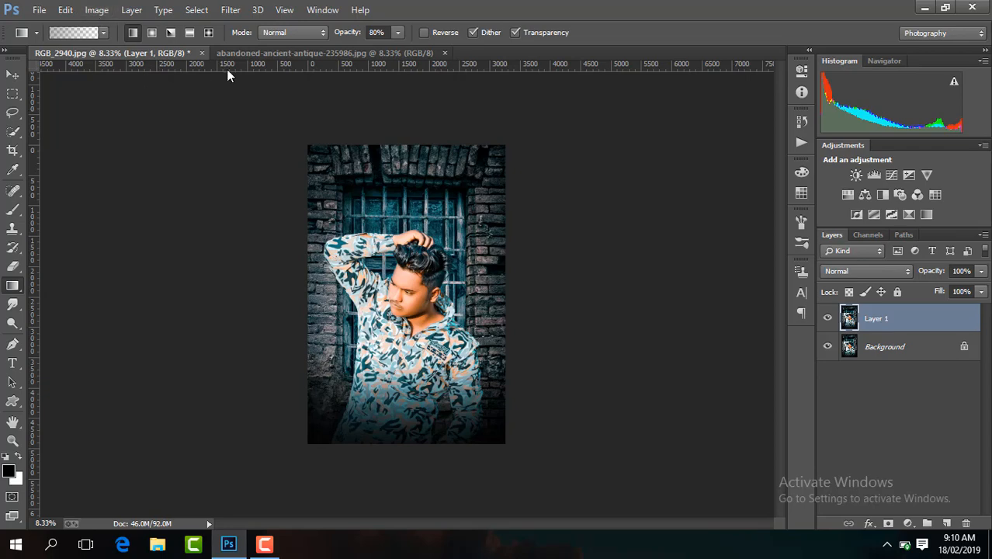
Examine the retouched face up close and the overall composition at a smaller scale.
left_click(250, 55)
left_click(147, 54)
key("ctrl+plus")
key("ctrl+plus")
key("ctrl+plus")
key("ctrl+plus")
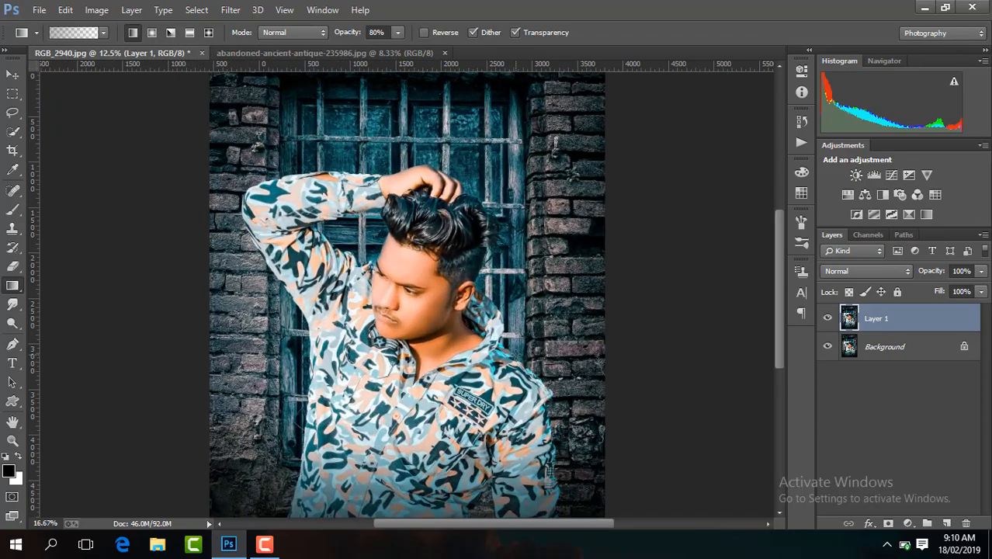
key("ctrl+plus")
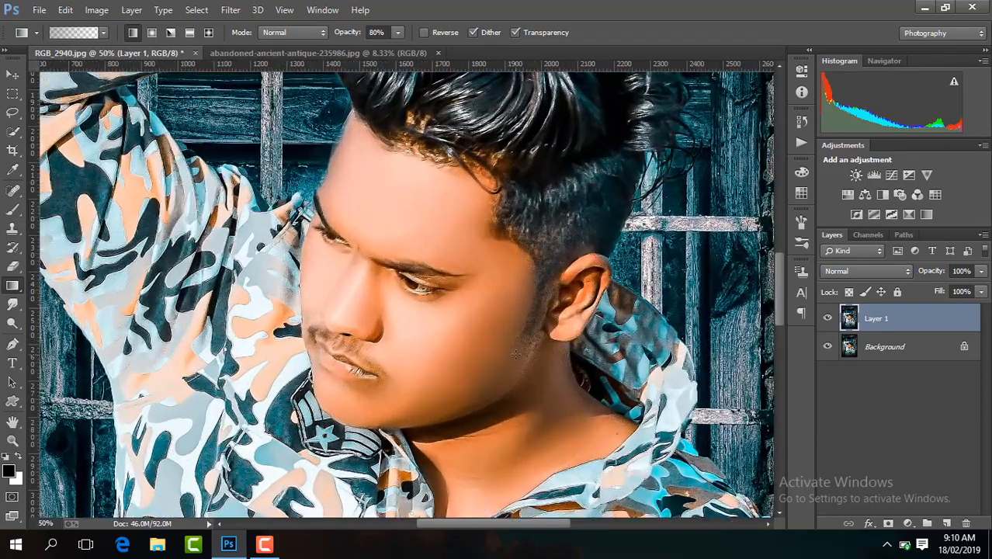
key("ctrl+minus")
key("ctrl+minus")
key("ctrl+minus")
key("ctrl+minus")
key("ctrl+minus")
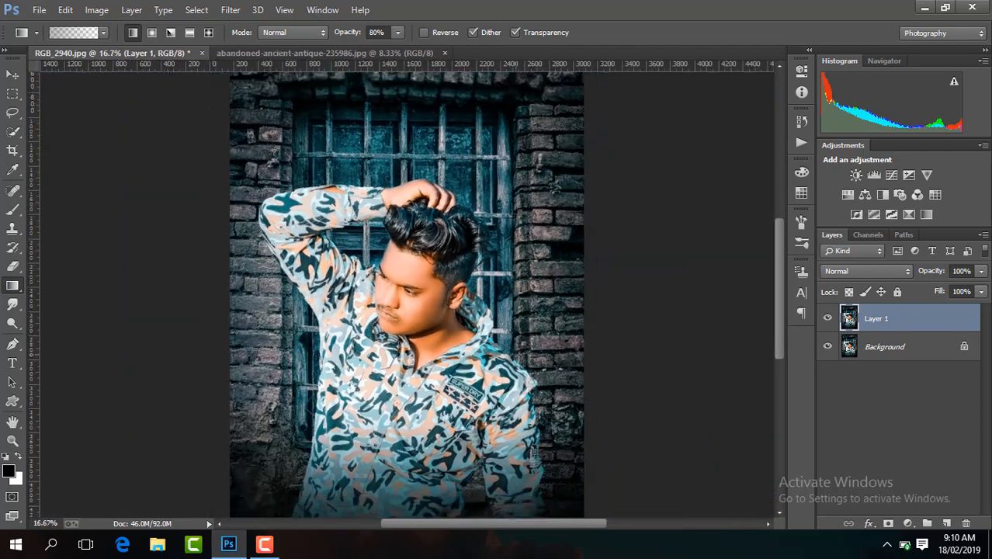
key("ctrl+plus")
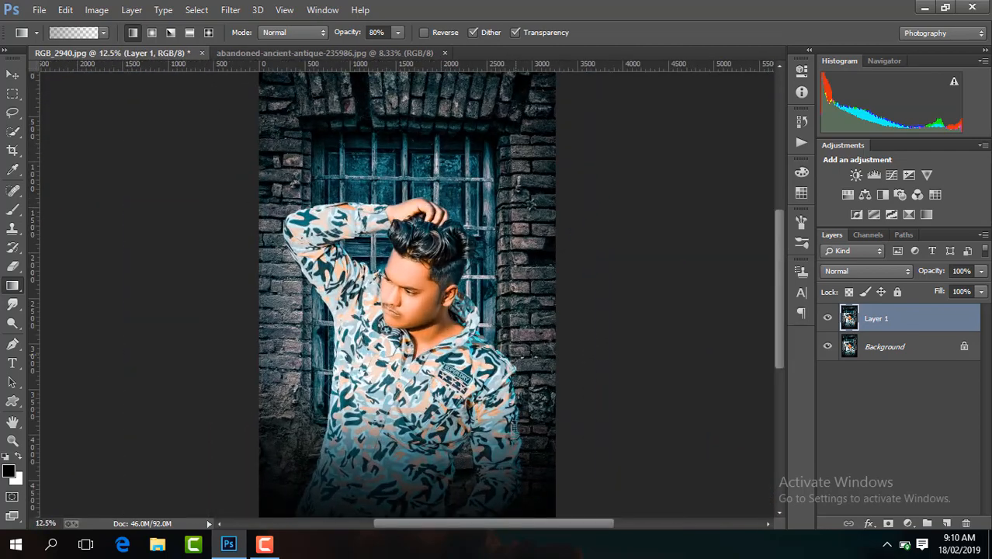
Merge the visible layers into a single Background.
right_click(908, 318)
left_click(659, 432)
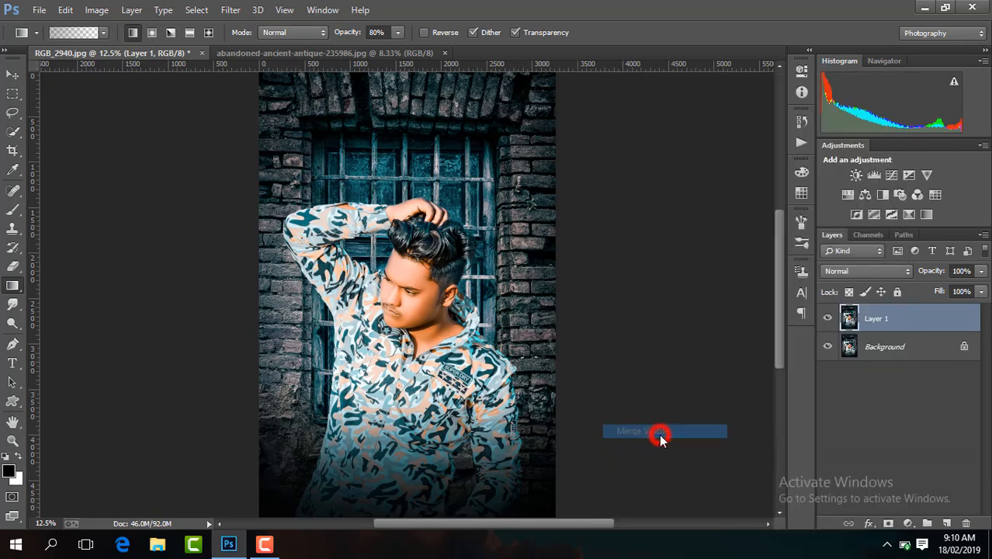
key("ctrl+minus")
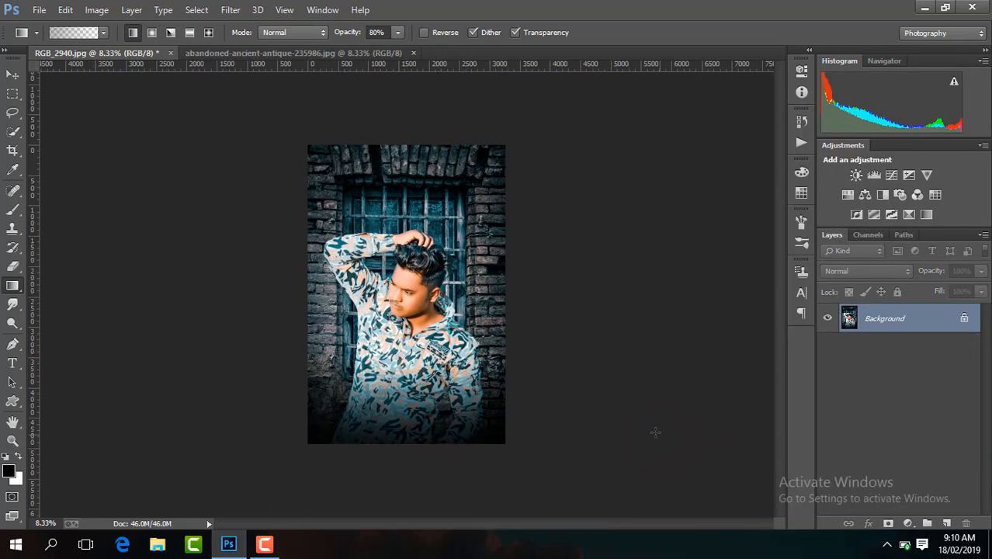
Set the text color to white (ffffff) and add the 72 pt Stencil text "BE STYLISH" over the photo's lower part.
left_click(12, 363)
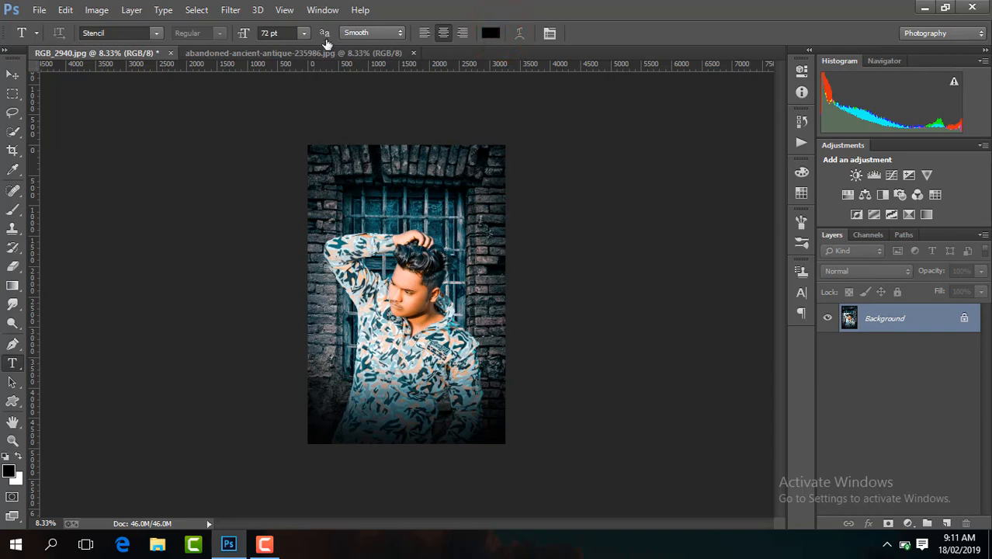
left_click_drag(639, 327, 538, 229)
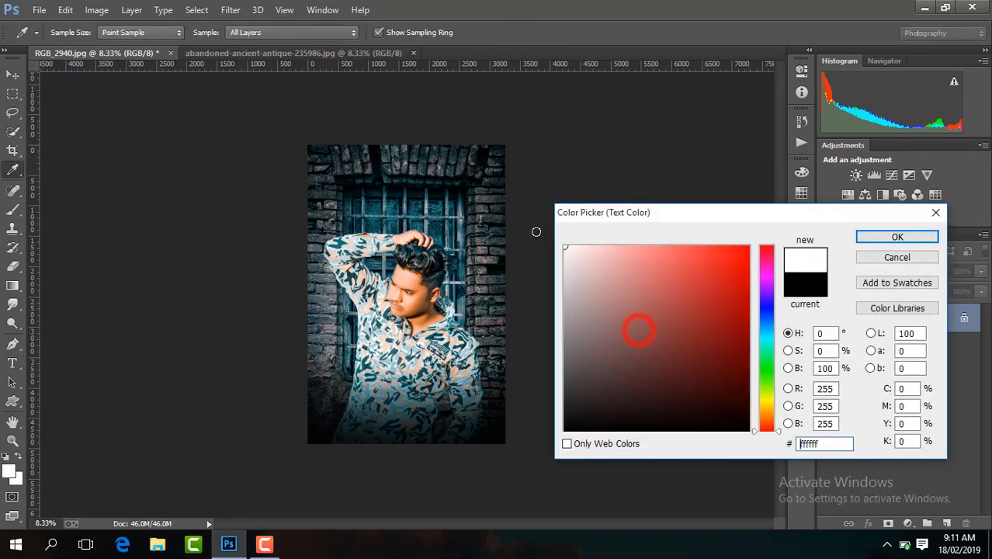
left_click(931, 237)
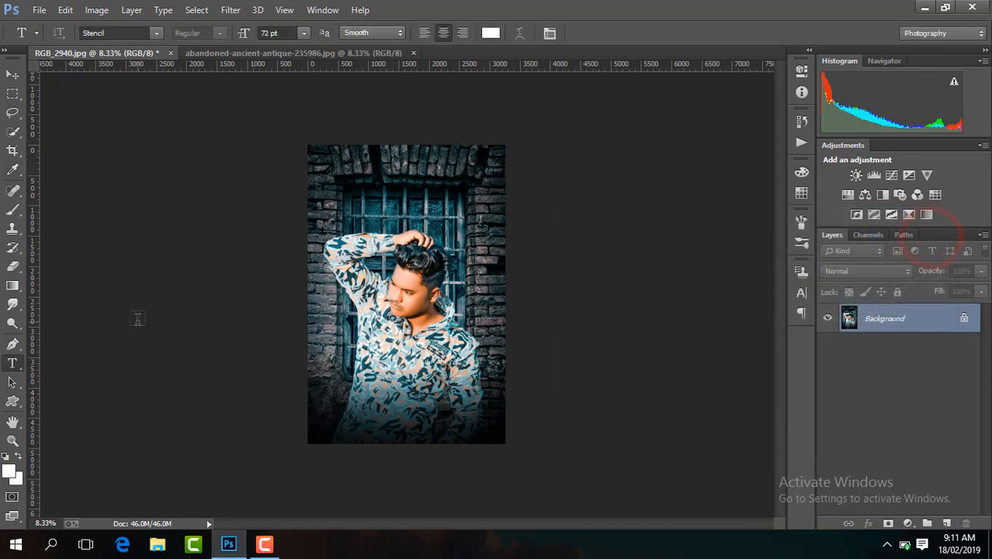
left_click(337, 407)
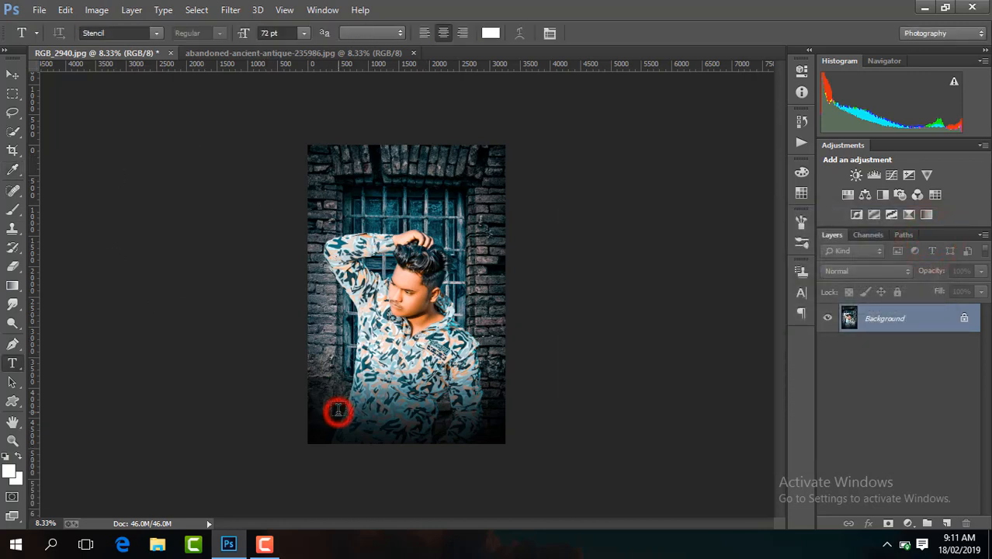
type("B E")
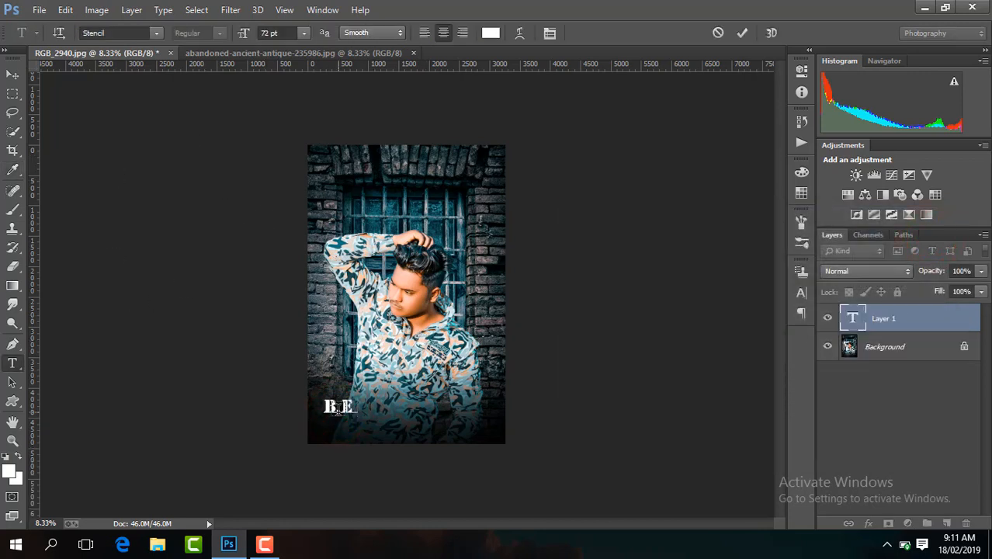
type(" S")
key("BackSpace")
type("STYLISH")
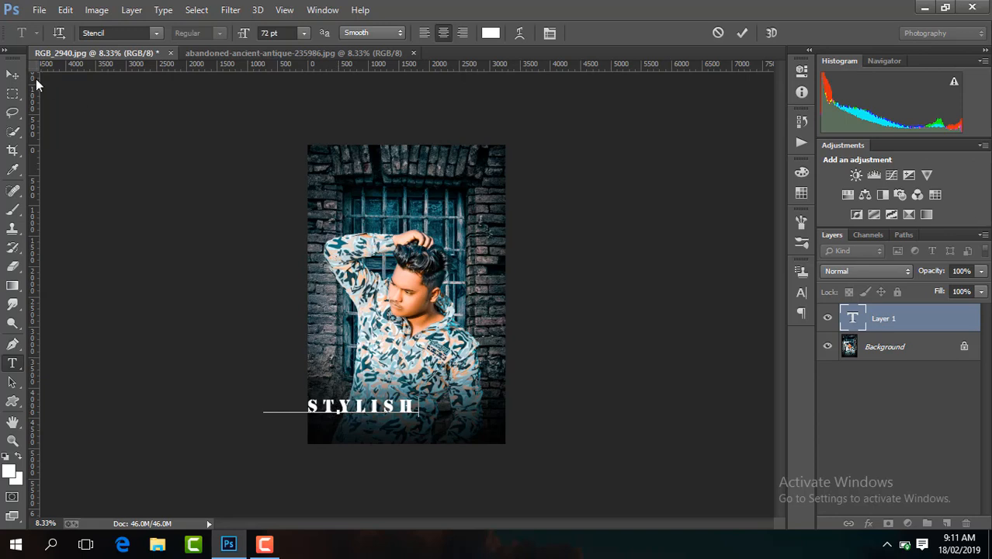
Hide the transform controls and center the "BE STYLISH" text near the photo's lower edge.
left_click(12, 74)
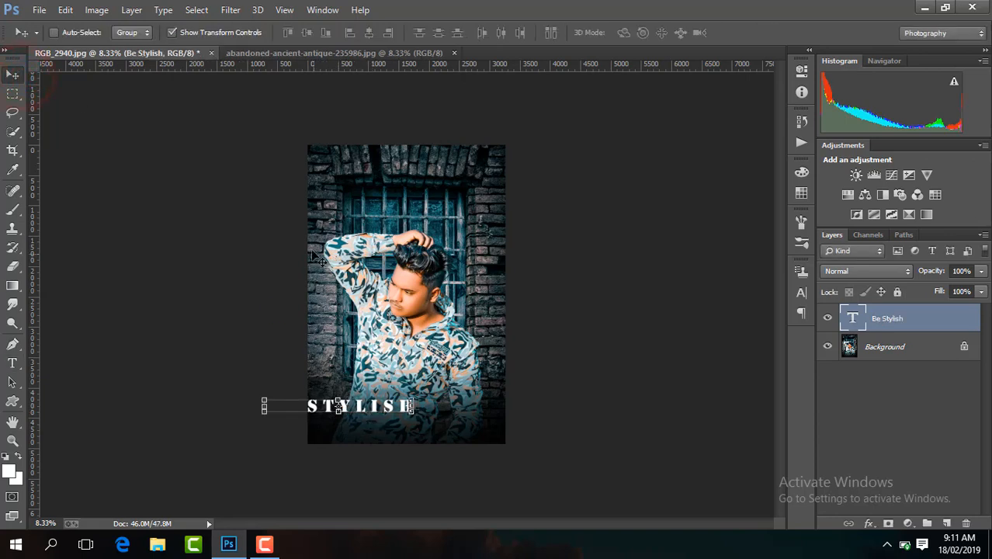
left_click(221, 32)
left_click_drag(413, 388, 482, 406)
Change the font of the whole "Be Stylish" text to Viner Hand ITC.
left_click(11, 362)
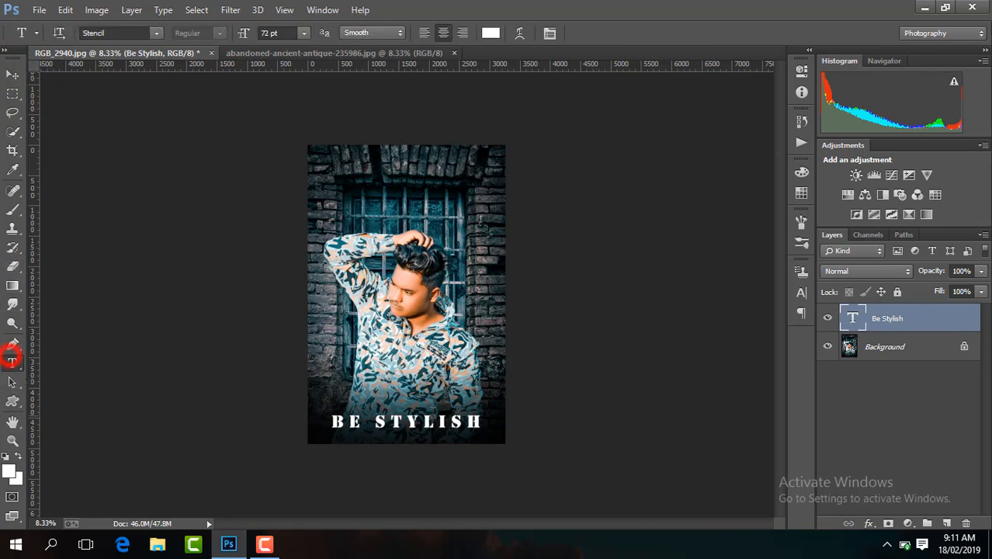
triple_click(481, 421)
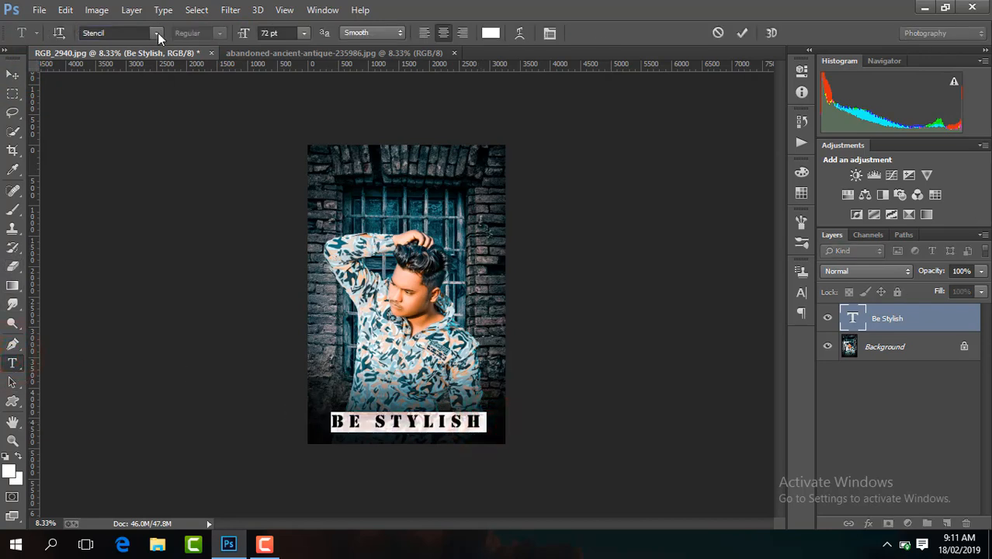
left_click(156, 33)
left_click(284, 149)
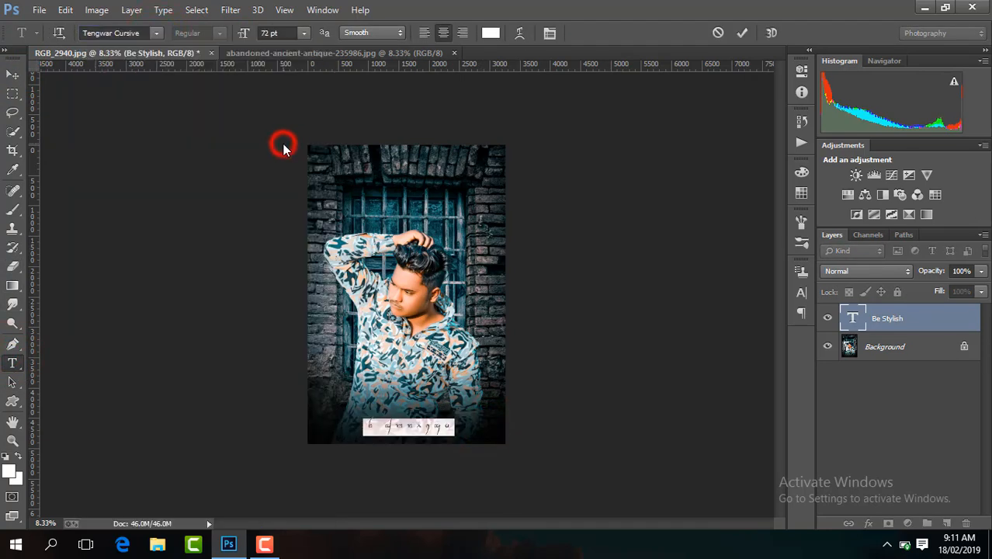
left_click(156, 33)
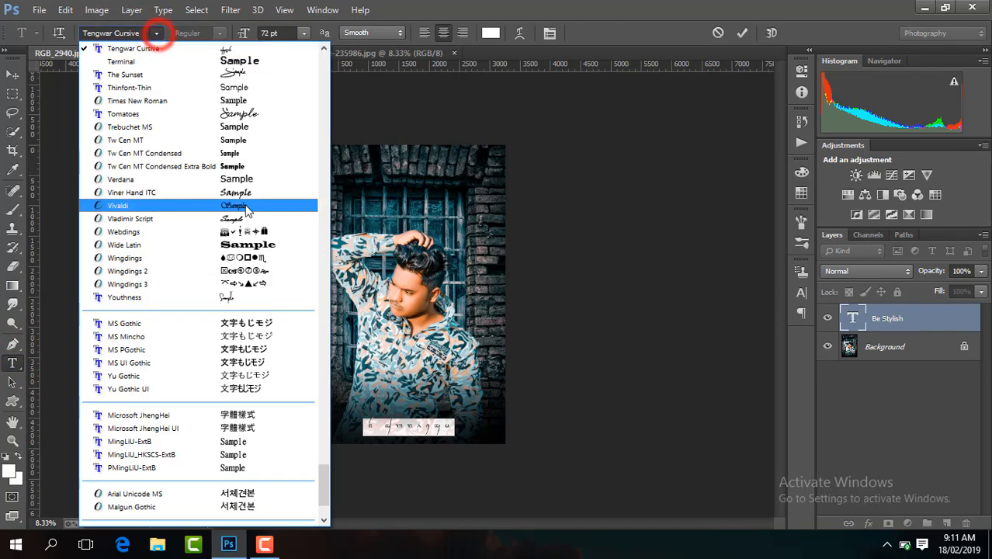
left_click(278, 199)
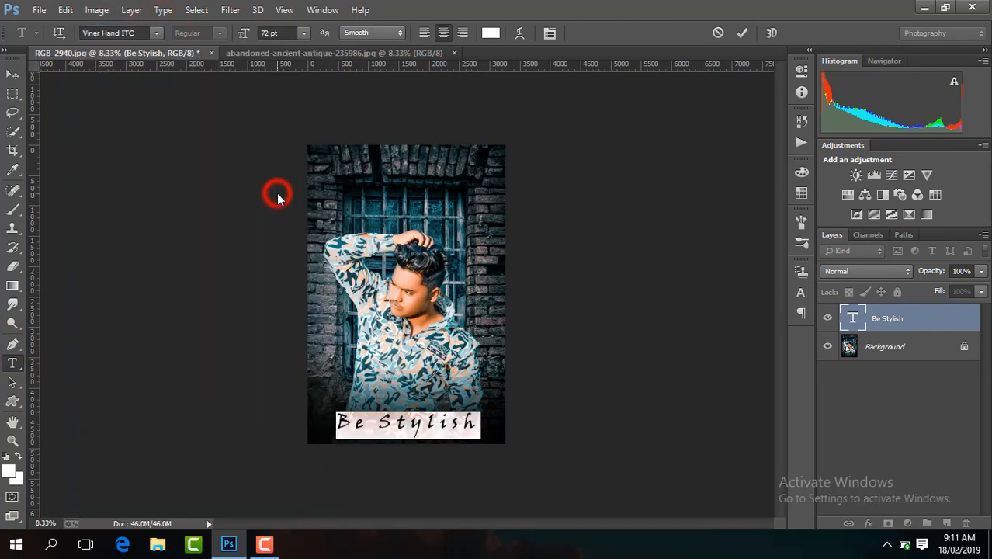
left_click(742, 33)
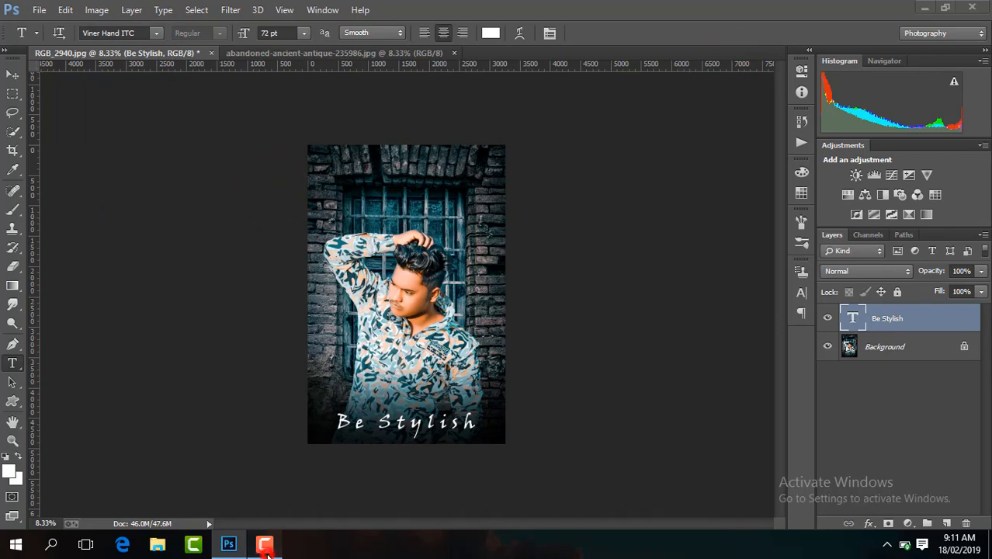
Nudge the "Be Stylish" text slightly right and down near the photo's lower edge.
left_click(961, 456)
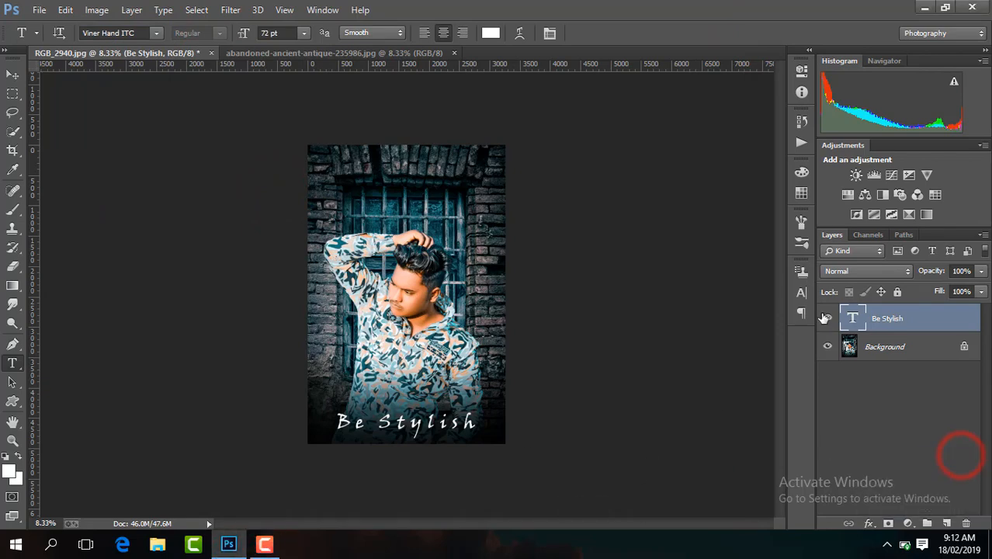
key("ctrl+plus")
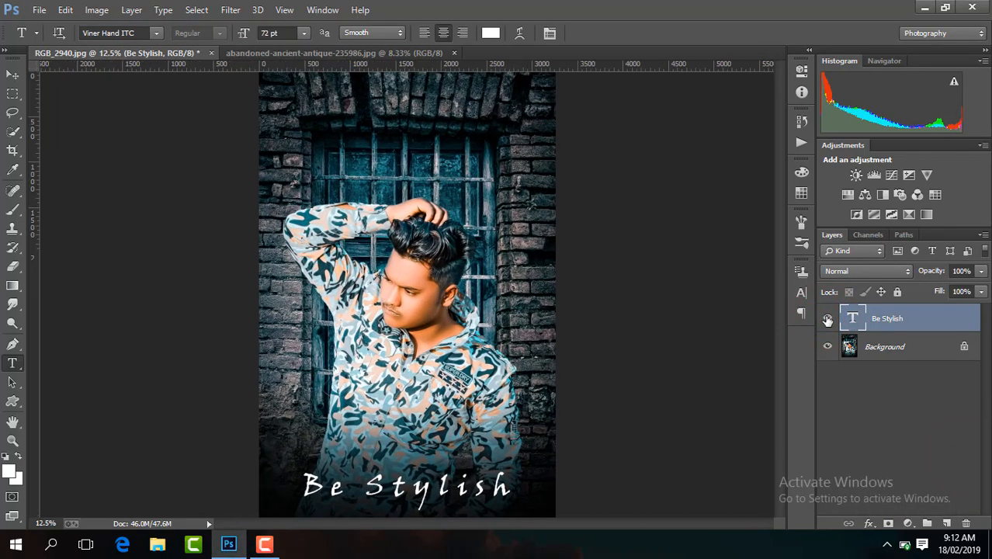
key("ctrl+minus")
left_click(12, 74)
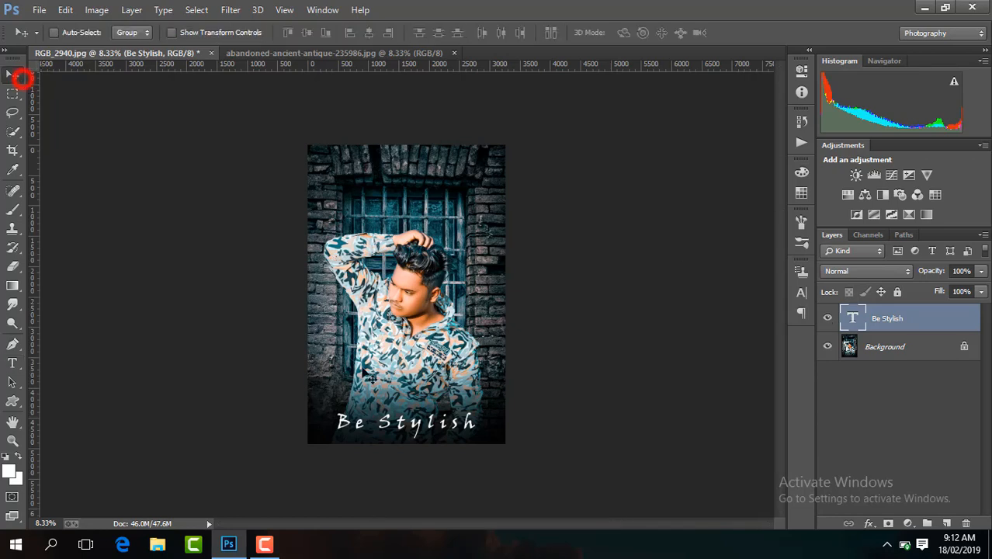
mouse_move(427, 431)
left_mouse_down()
mouse_move(427, 149)
mouse_move(435, 184)
mouse_move(435, 169)
mouse_move(433, 186)
mouse_move(423, 184)
mouse_move(414, 418)
mouse_move(433, 437)
left_mouse_up()
Examine the man and the photo's lower part up close, and the whole composition at a smaller scale.
key("ctrl+plus")
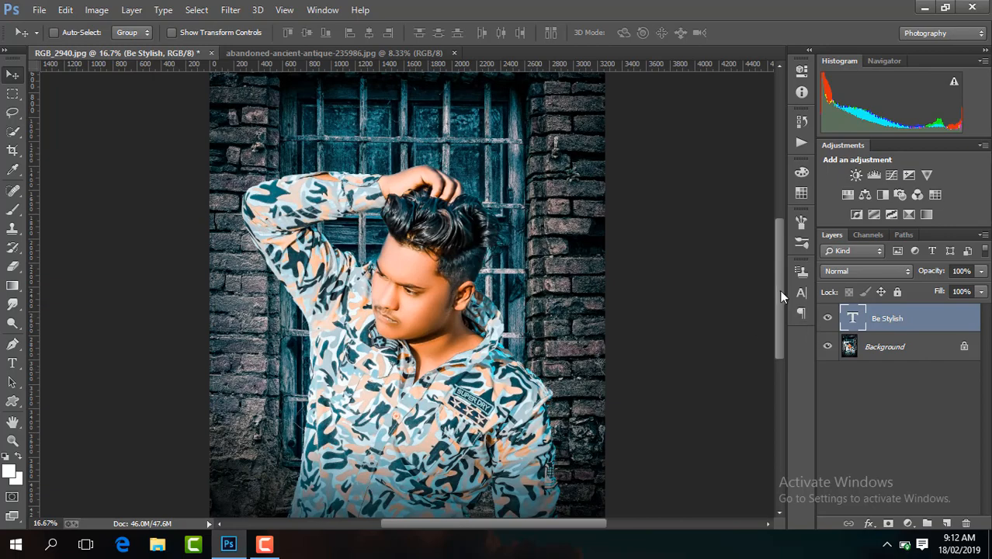
left_click_drag(778, 289, 779, 371)
left_click_drag(577, 330, 576, 321)
key("ctrl+minus")
key("ctrl+minus")
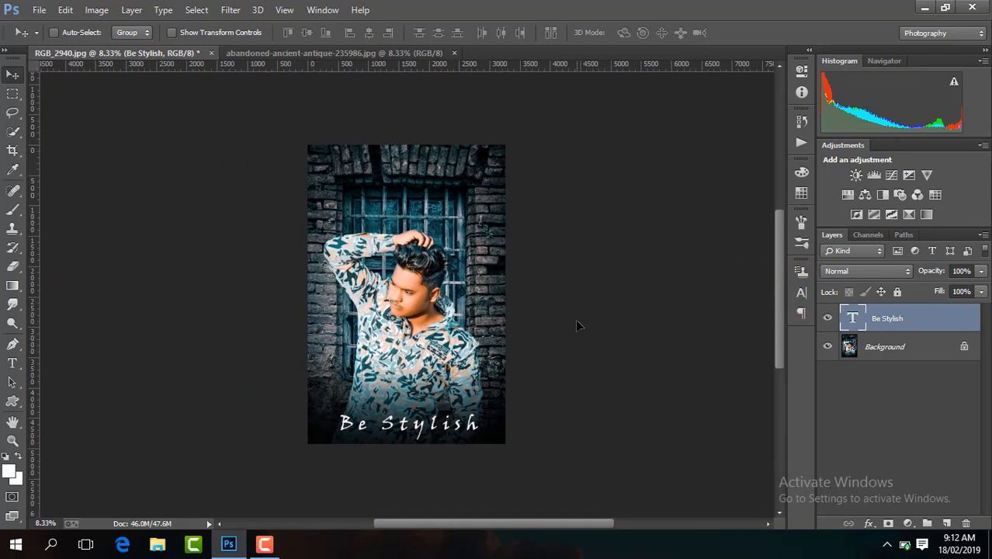
key("ctrl+minus")
key("ctrl+plus")
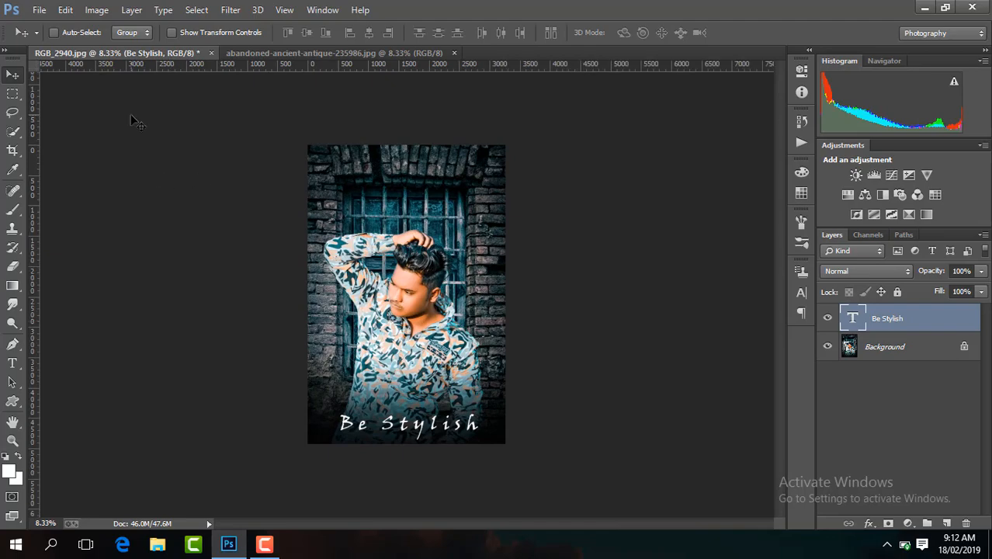